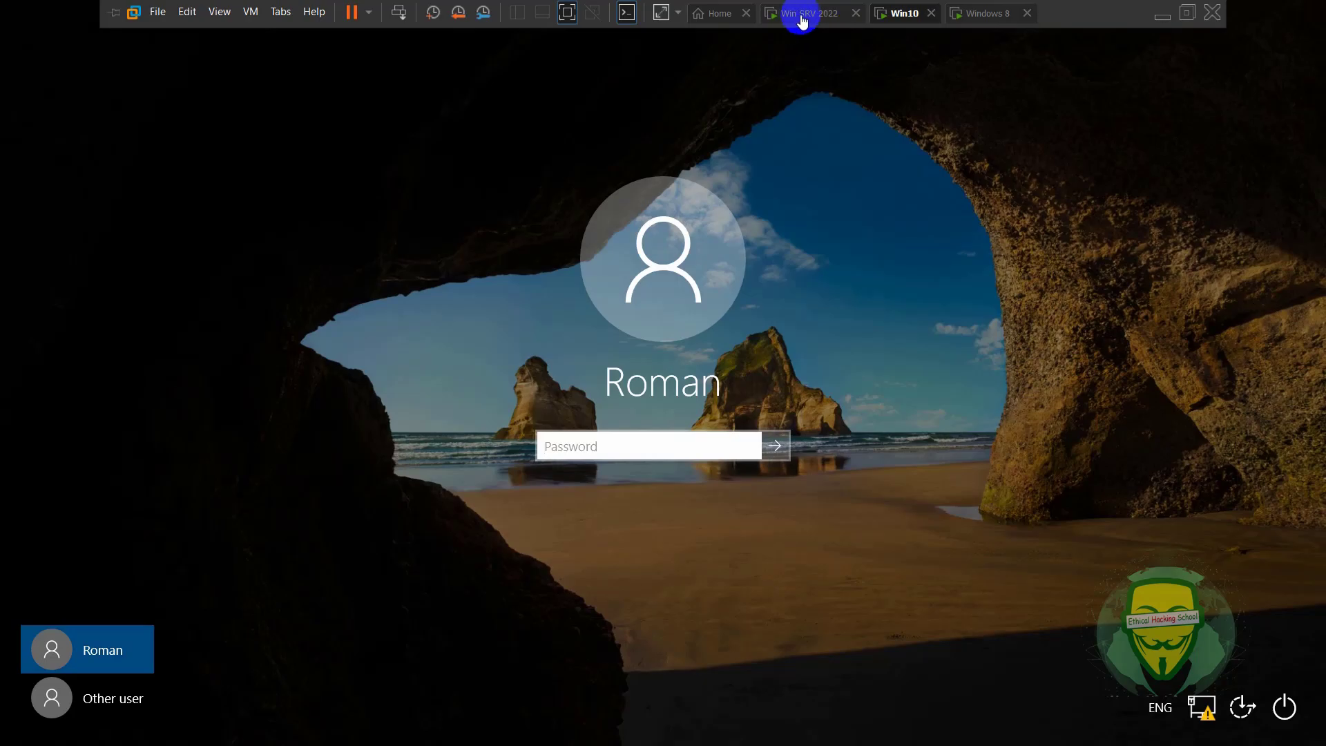
- Switch from the Win10 sign-in screen to the Win SRV 2022 virtual machine
{"action": "left_click", "coordinate": [823, 9]}
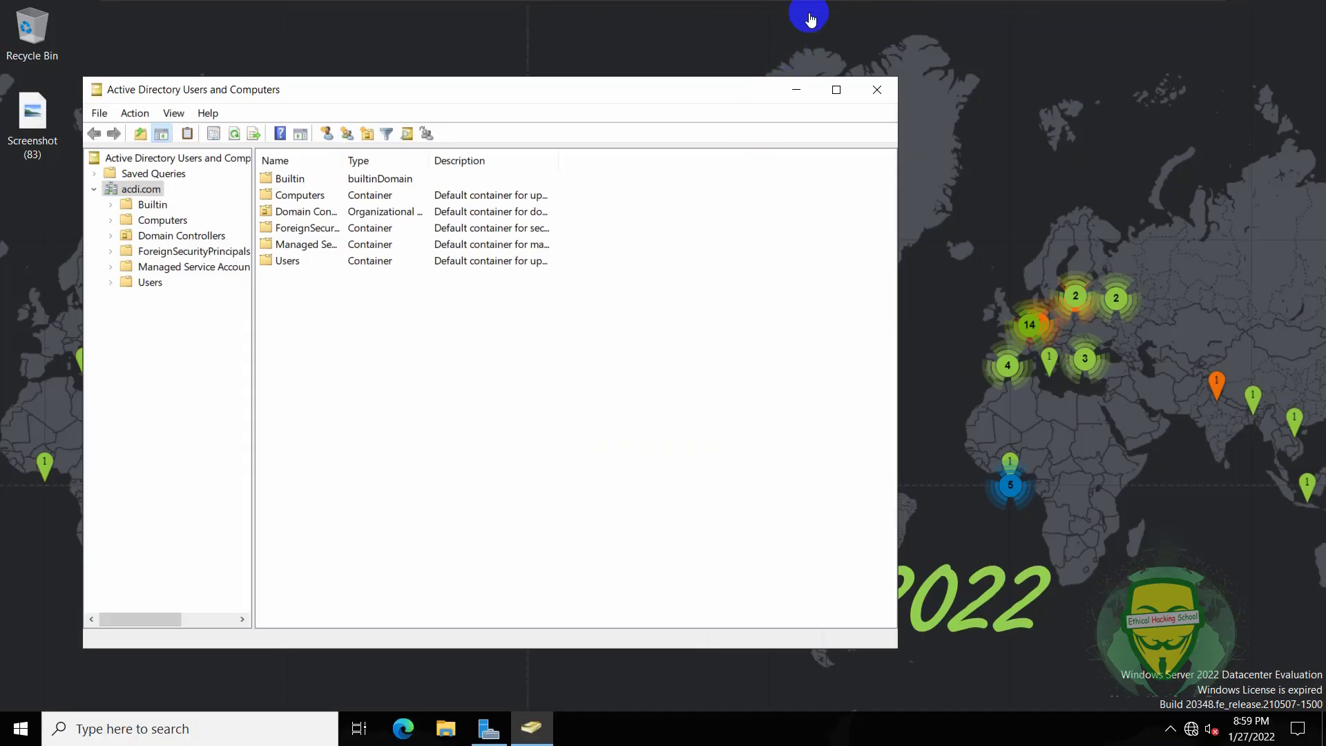
- Remove WIN8 from ali's Log On To list so ali can log on to all computers
{"action": "left_click", "coordinate": [149, 283]}
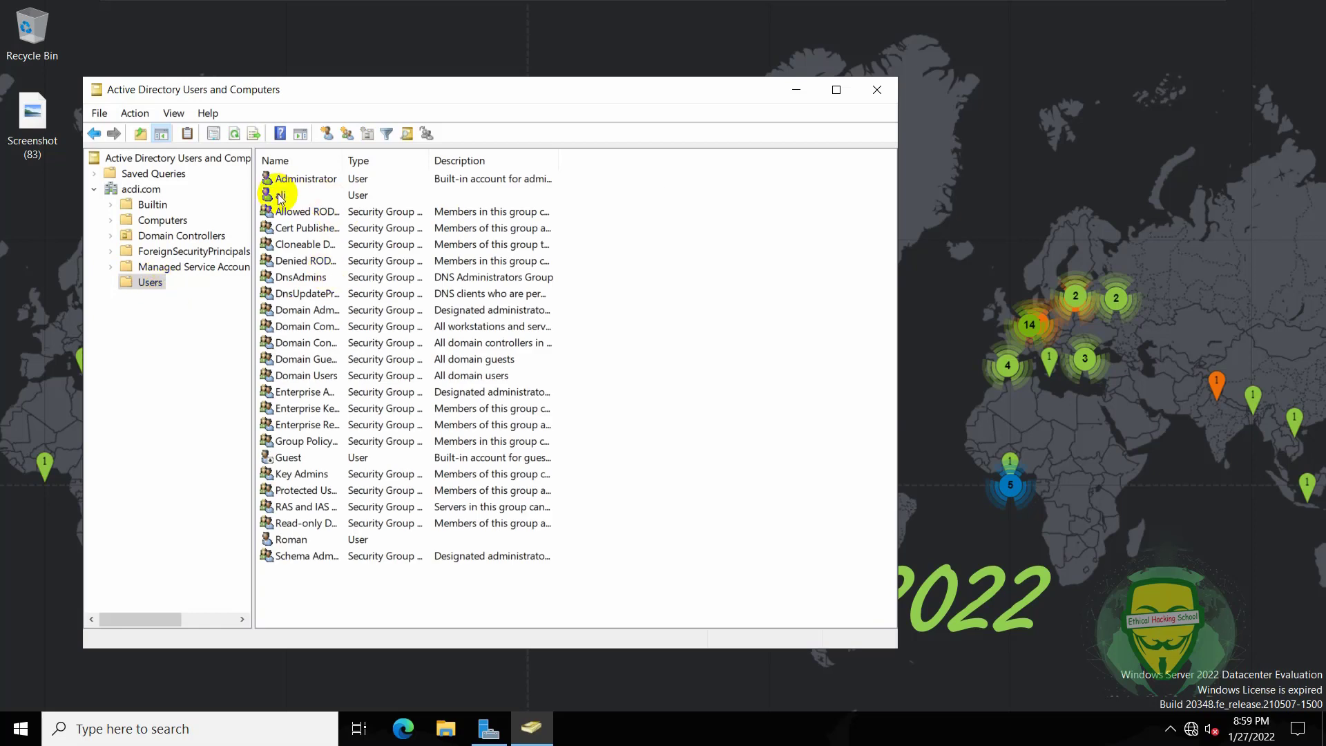
{"action": "left_click", "coordinate": [289, 196]}
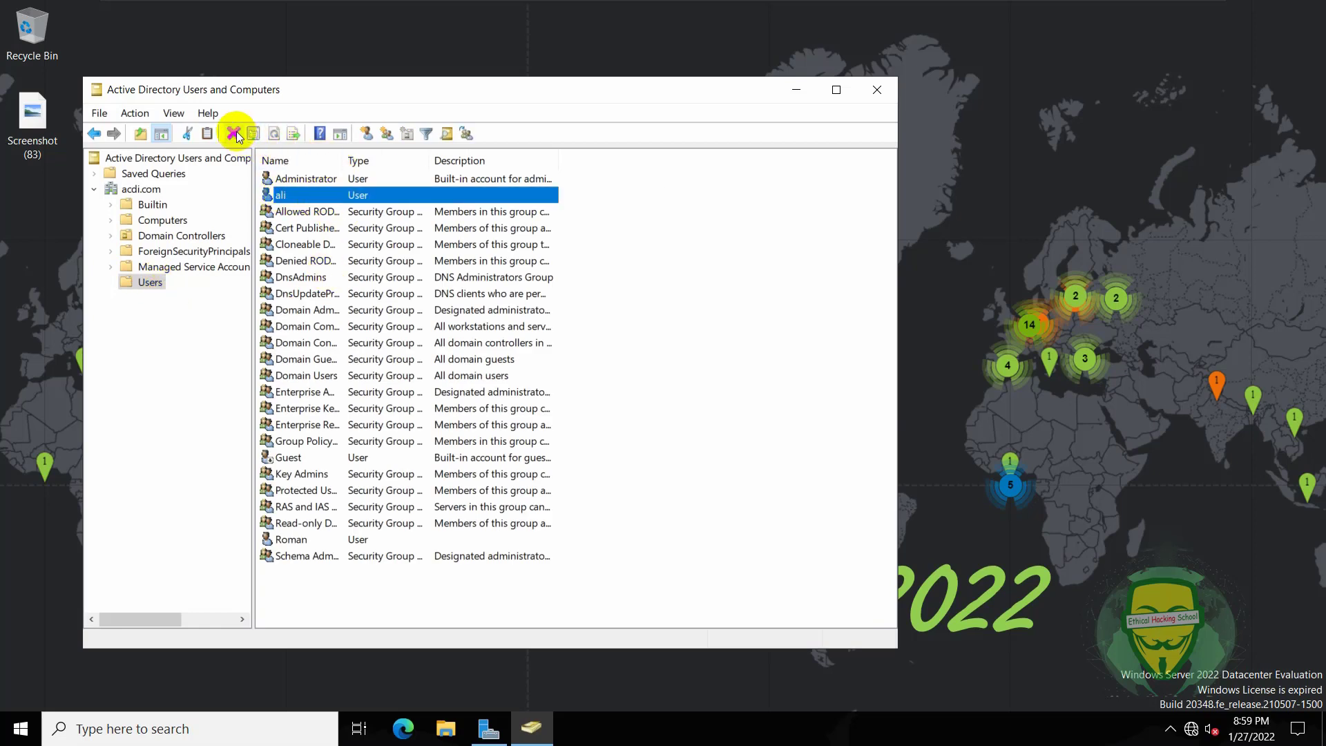
{"action": "double_click", "coordinate": [281, 190]}
{"action": "left_click", "coordinate": [447, 203]}
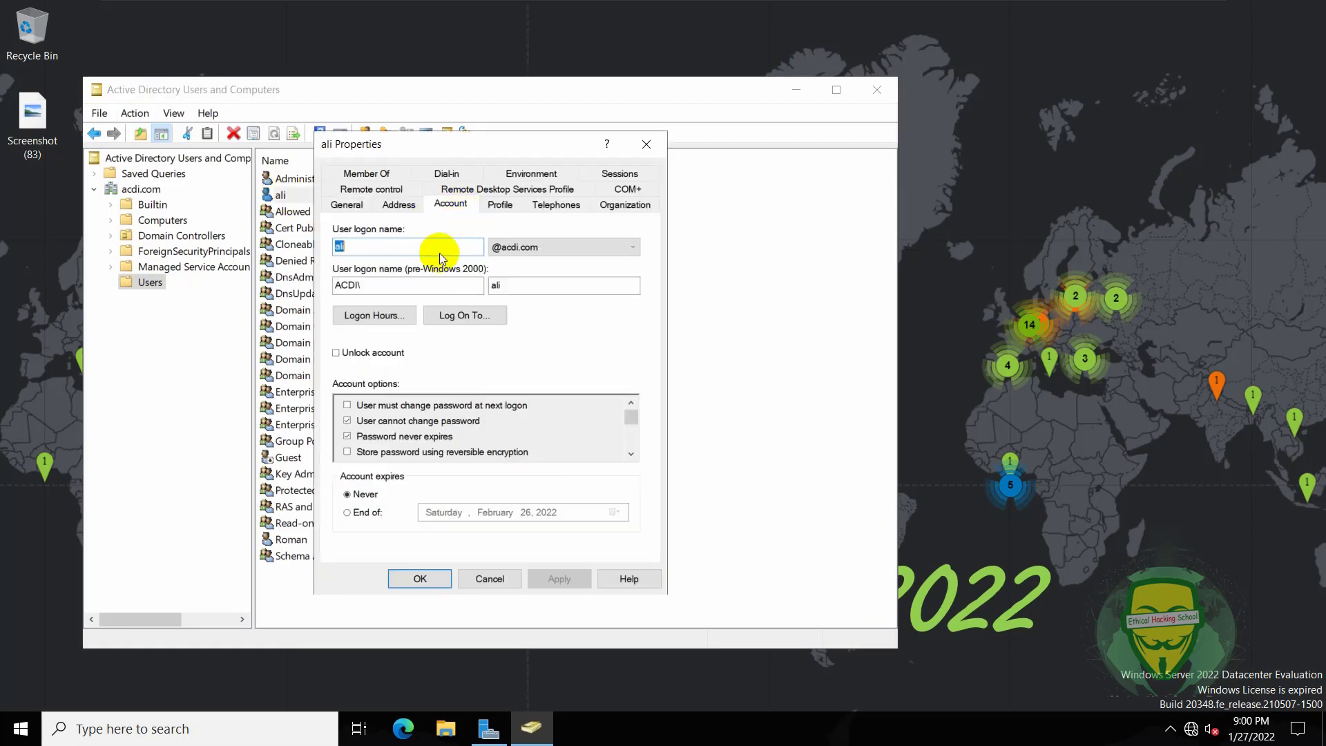
{"action": "left_click", "coordinate": [461, 316]}
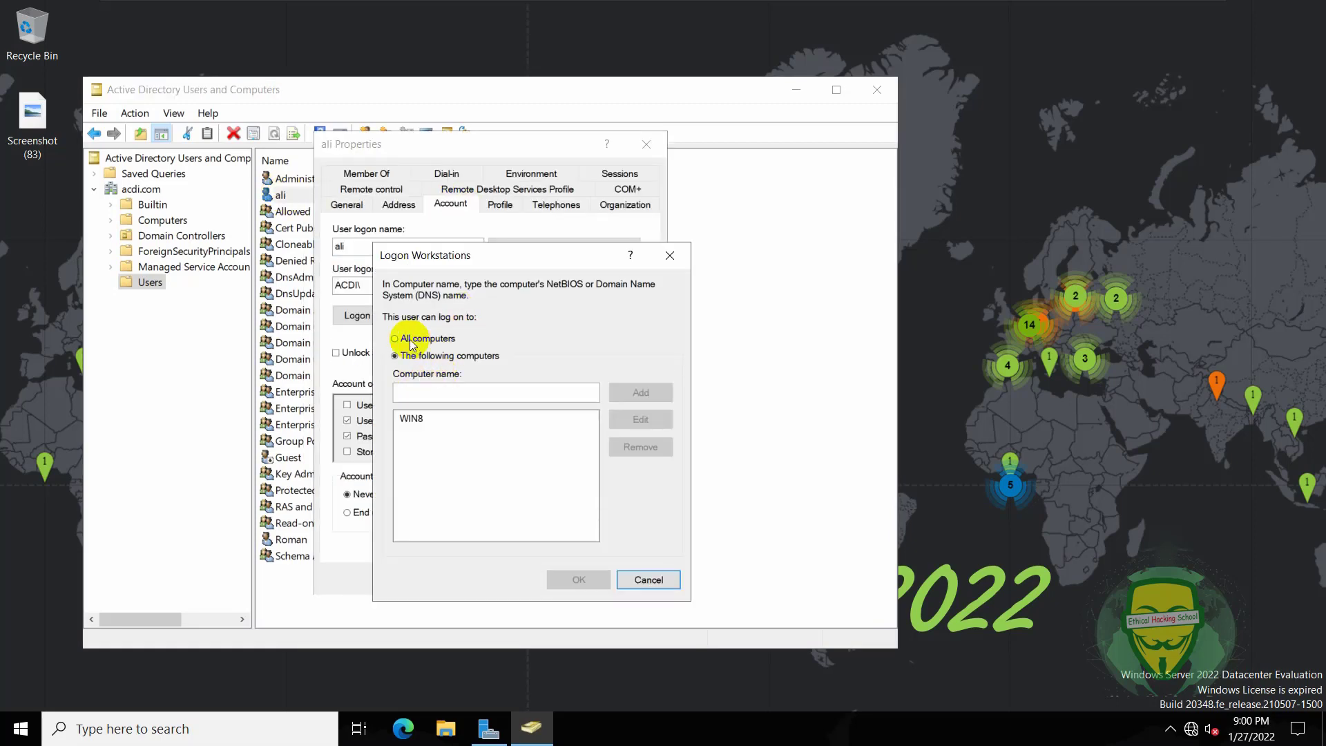
{"action": "left_click", "coordinate": [423, 418]}
{"action": "left_click", "coordinate": [621, 446]}
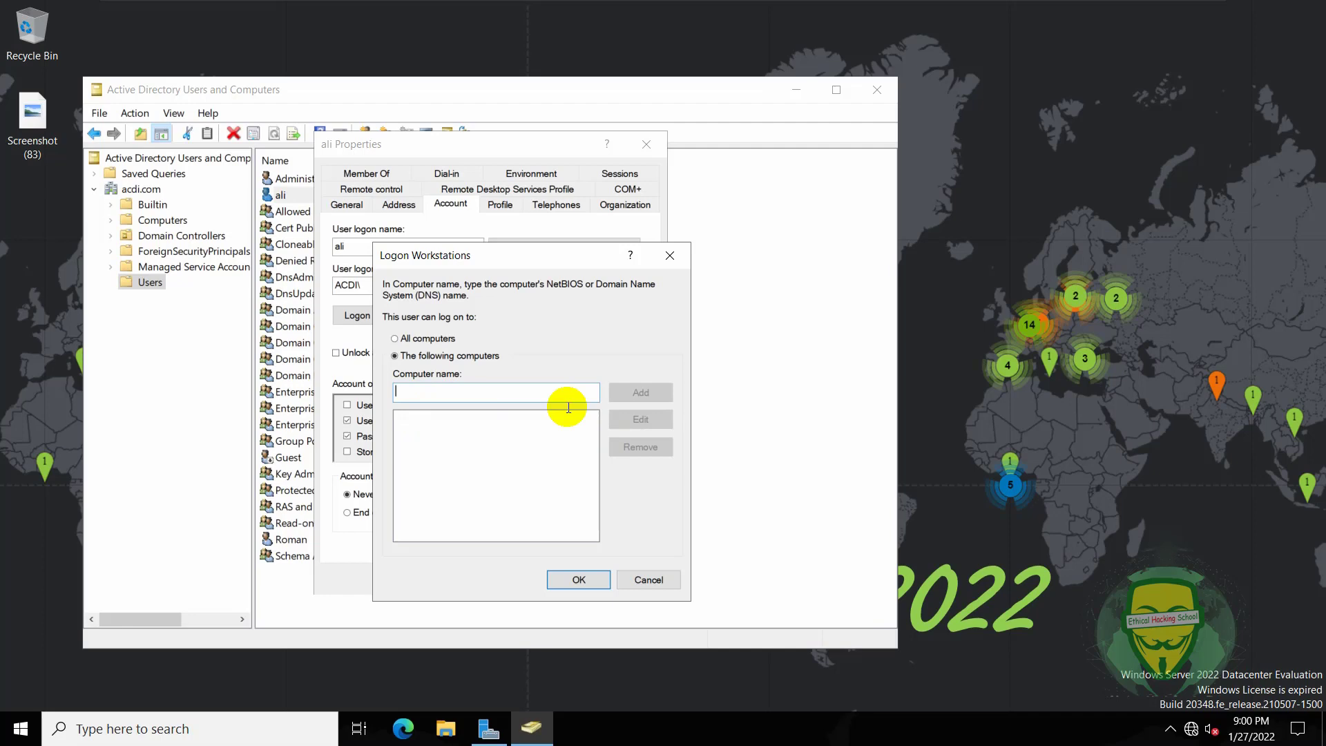
{"action": "left_click", "coordinate": [427, 338]}
{"action": "left_click", "coordinate": [592, 578]}
{"action": "left_click", "coordinate": [560, 579]}
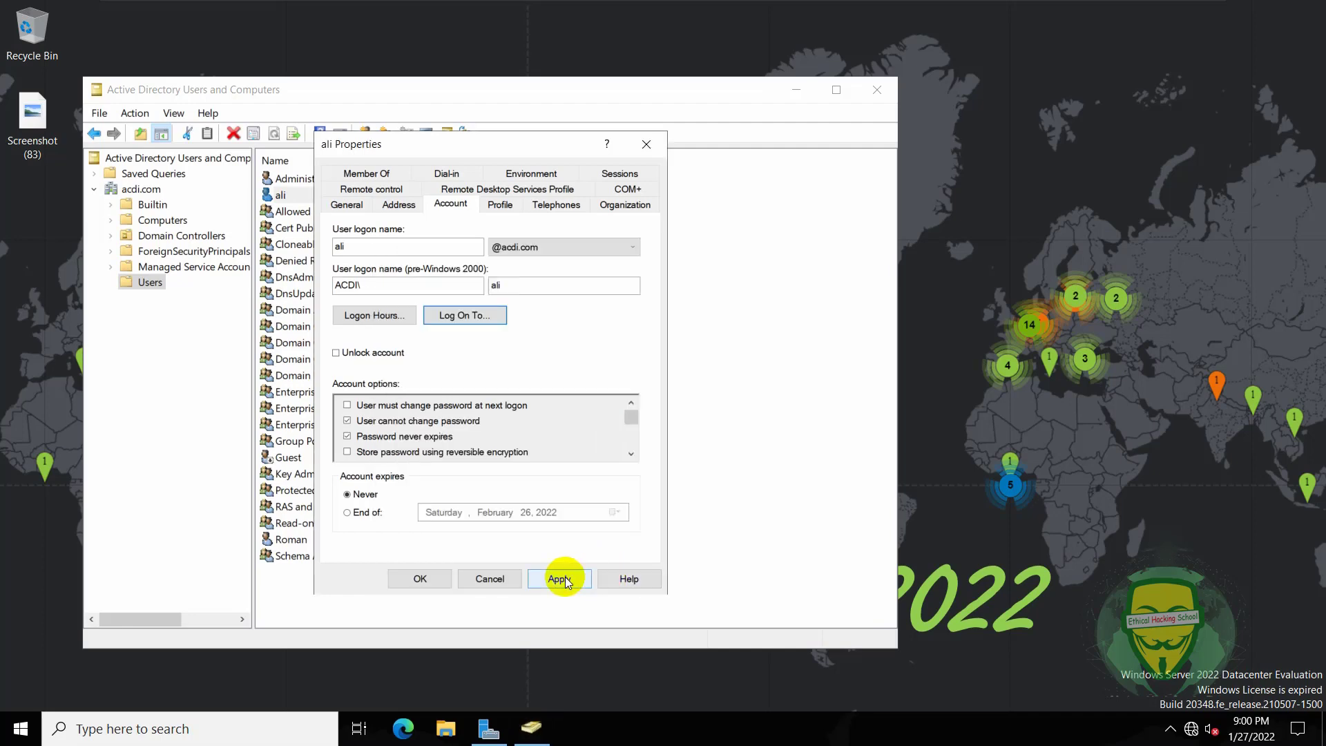
{"action": "left_click", "coordinate": [428, 576]}
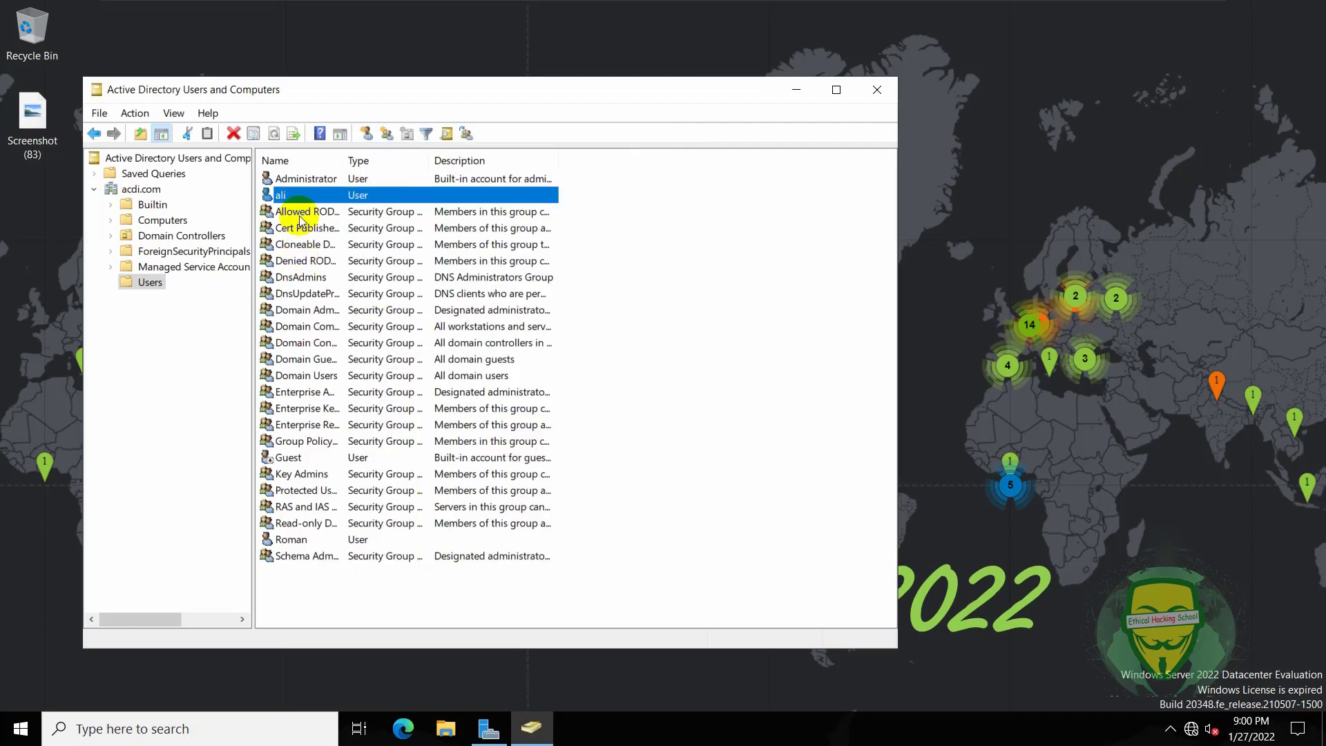
- Remove WIN10 from Roman's Log On To list so Roman can log on to all computers
{"action": "left_click", "coordinate": [307, 542]}
{"action": "double_click", "coordinate": [306, 542]}
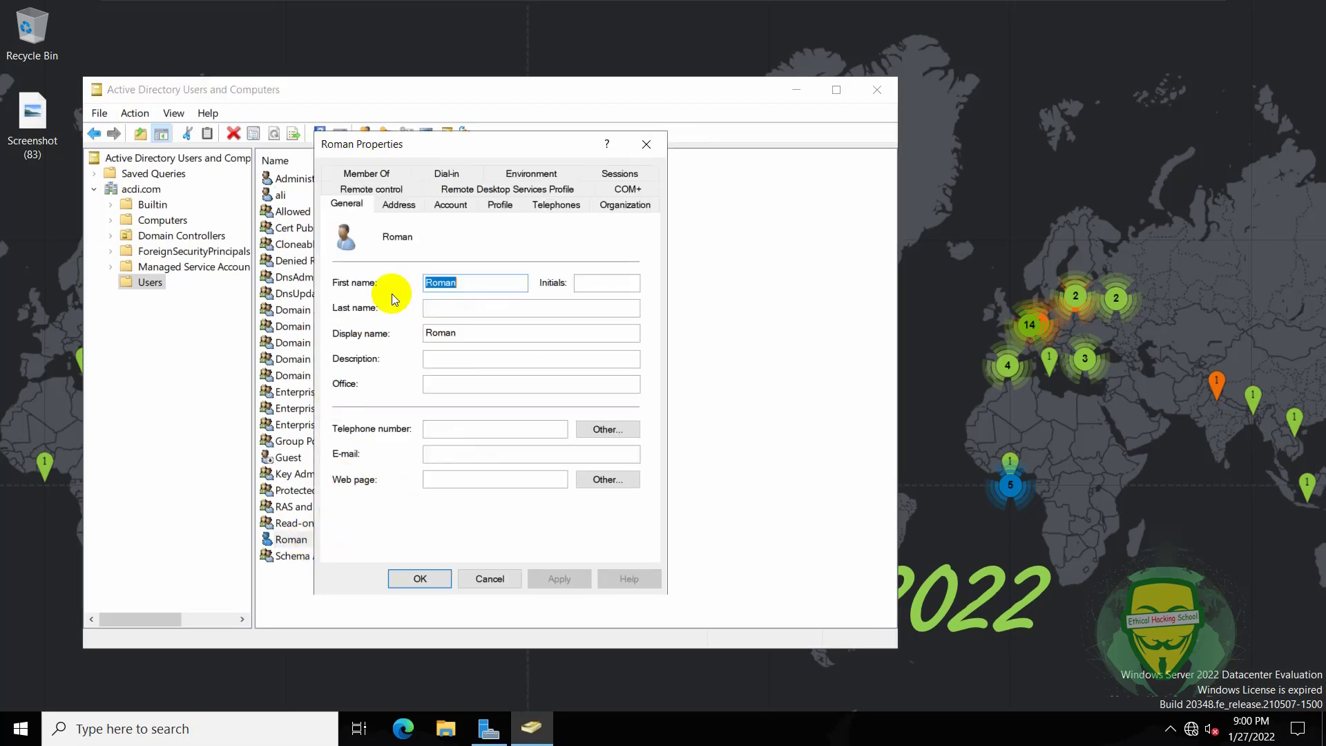
{"action": "left_click", "coordinate": [451, 204]}
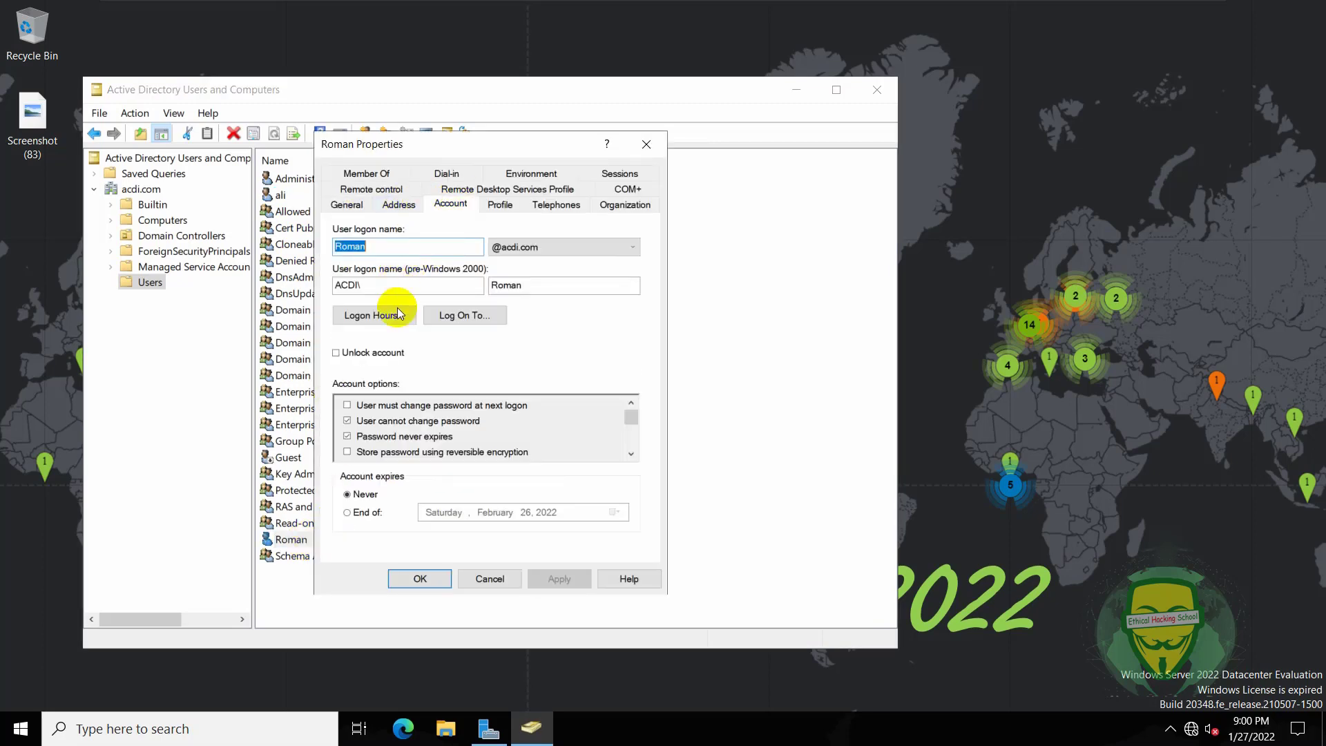
{"action": "left_click", "coordinate": [464, 314]}
{"action": "left_click", "coordinate": [430, 419]}
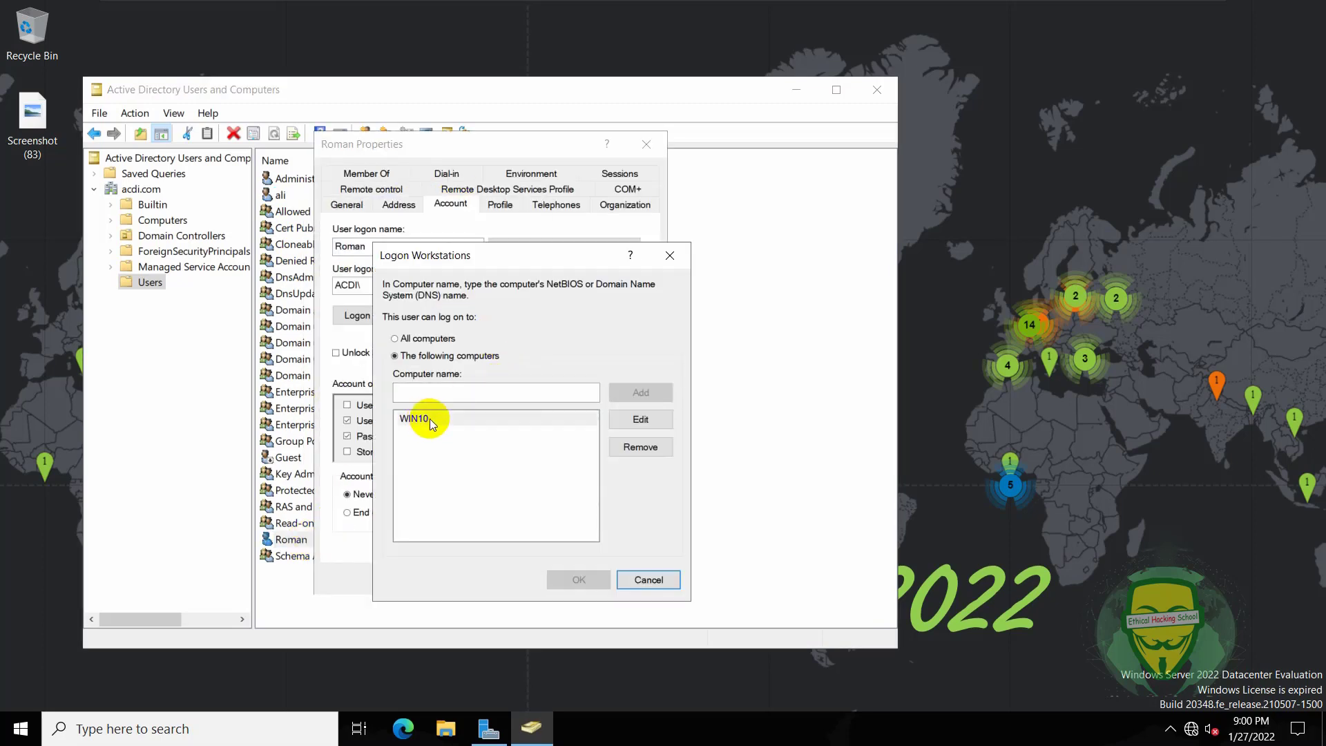
{"action": "left_click", "coordinate": [639, 446]}
{"action": "left_click", "coordinate": [417, 339]}
{"action": "left_click", "coordinate": [579, 580]}
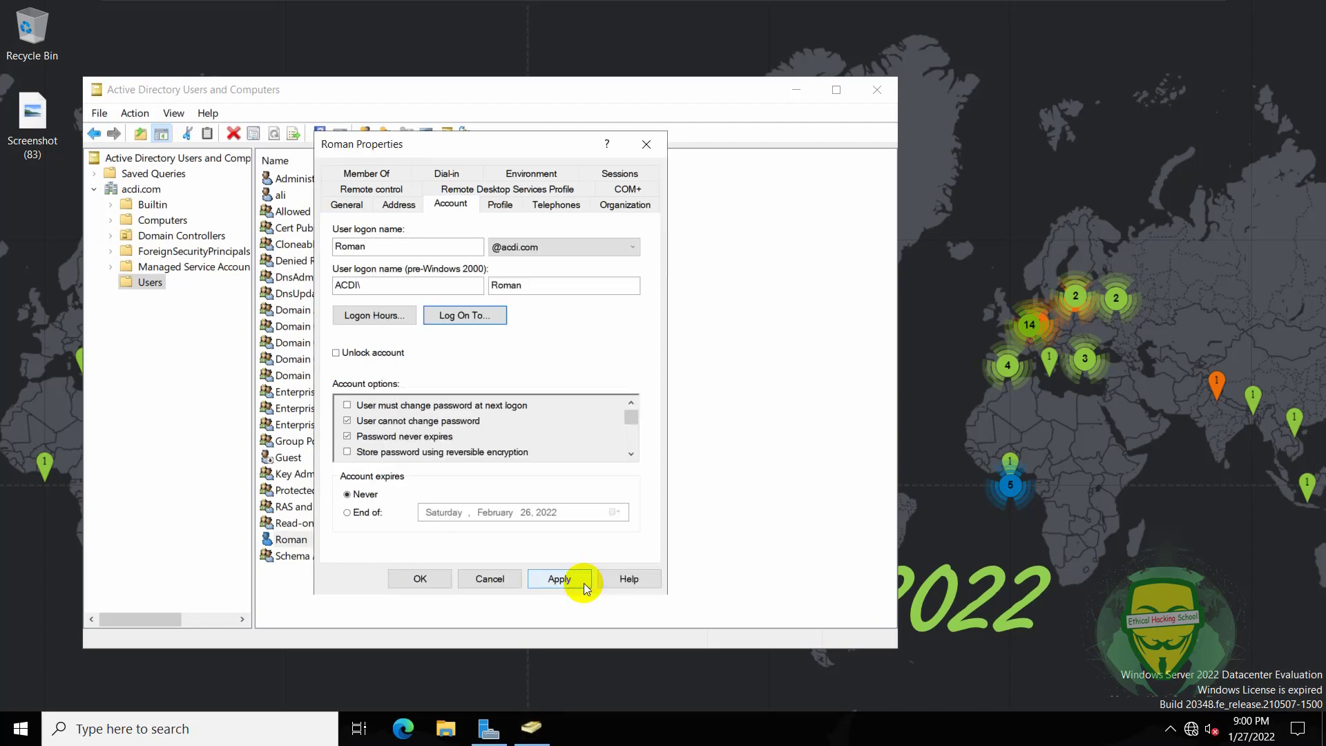
{"action": "left_click", "coordinate": [560, 579]}
{"action": "left_click", "coordinate": [446, 578]}
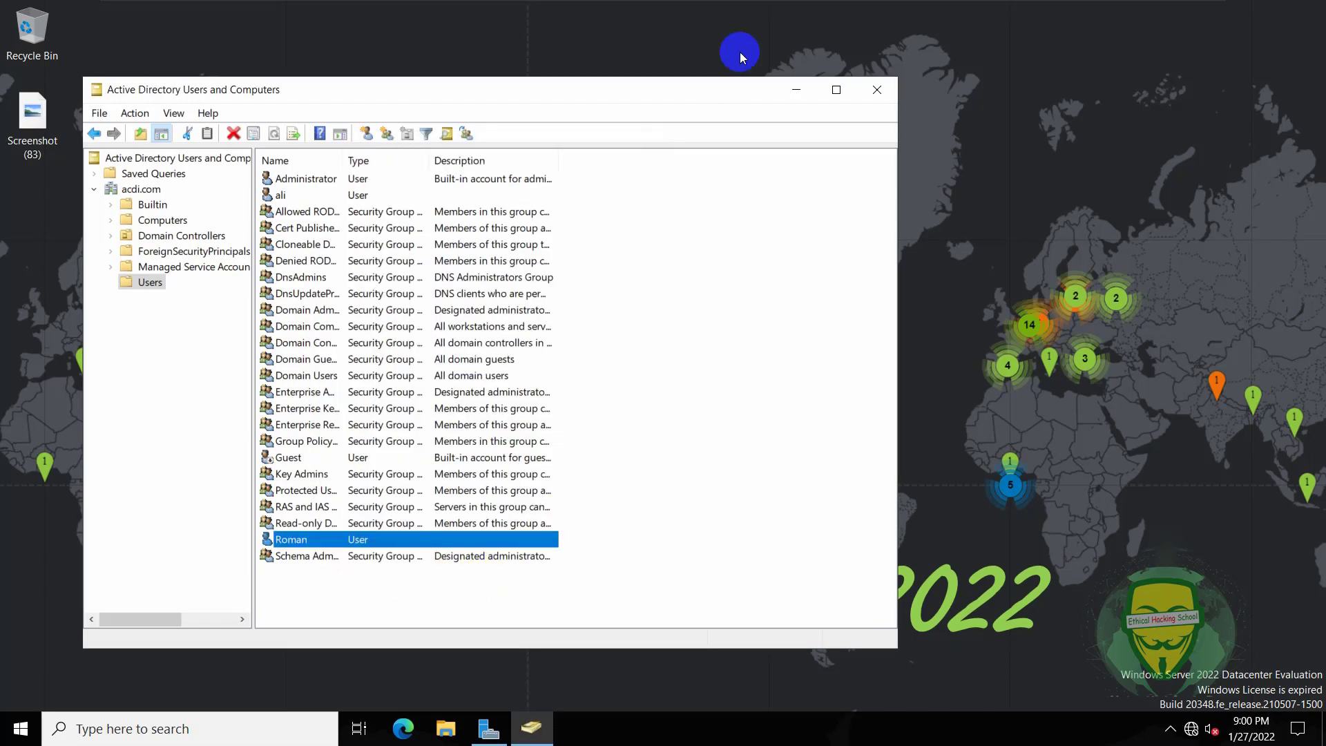
- Show the acdi.com Computers container listing WIN10 and WIN8, and move the window right
{"action": "mouse_move", "coordinate": [775, 8]}
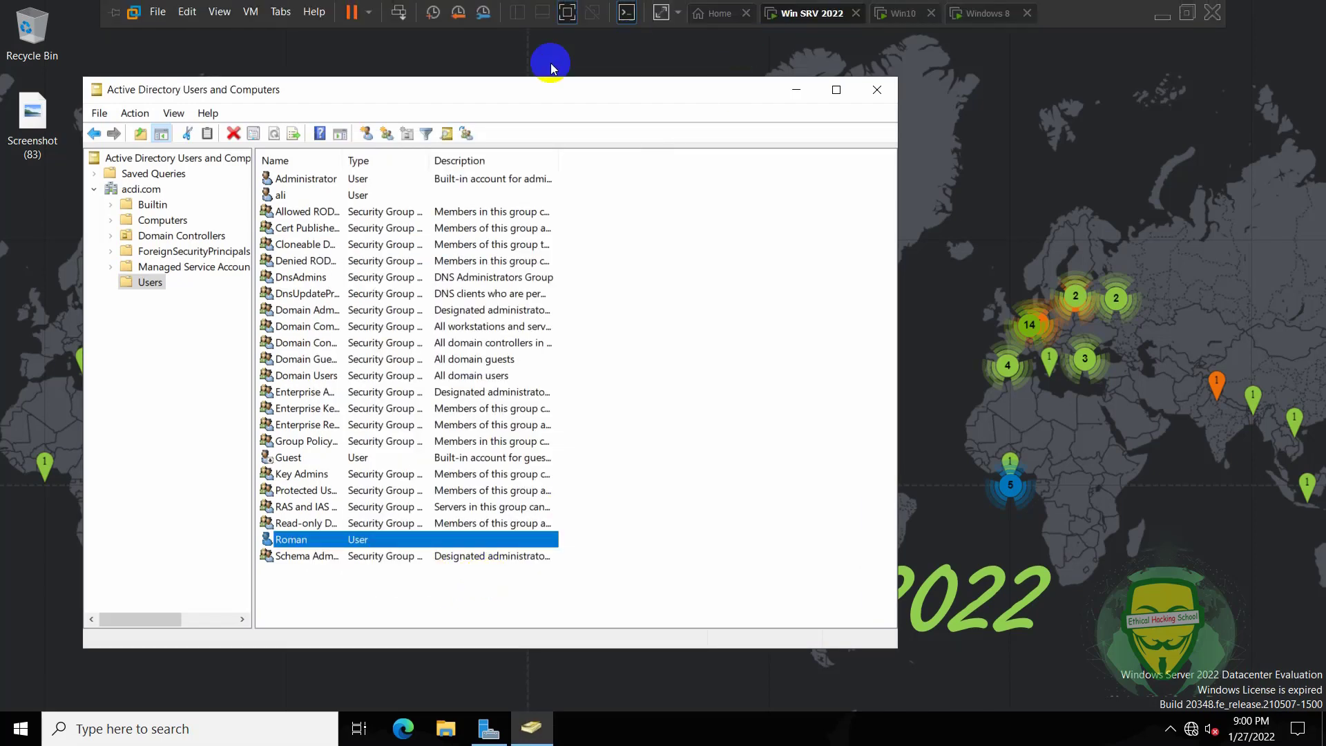
{"action": "left_click", "coordinate": [163, 220]}
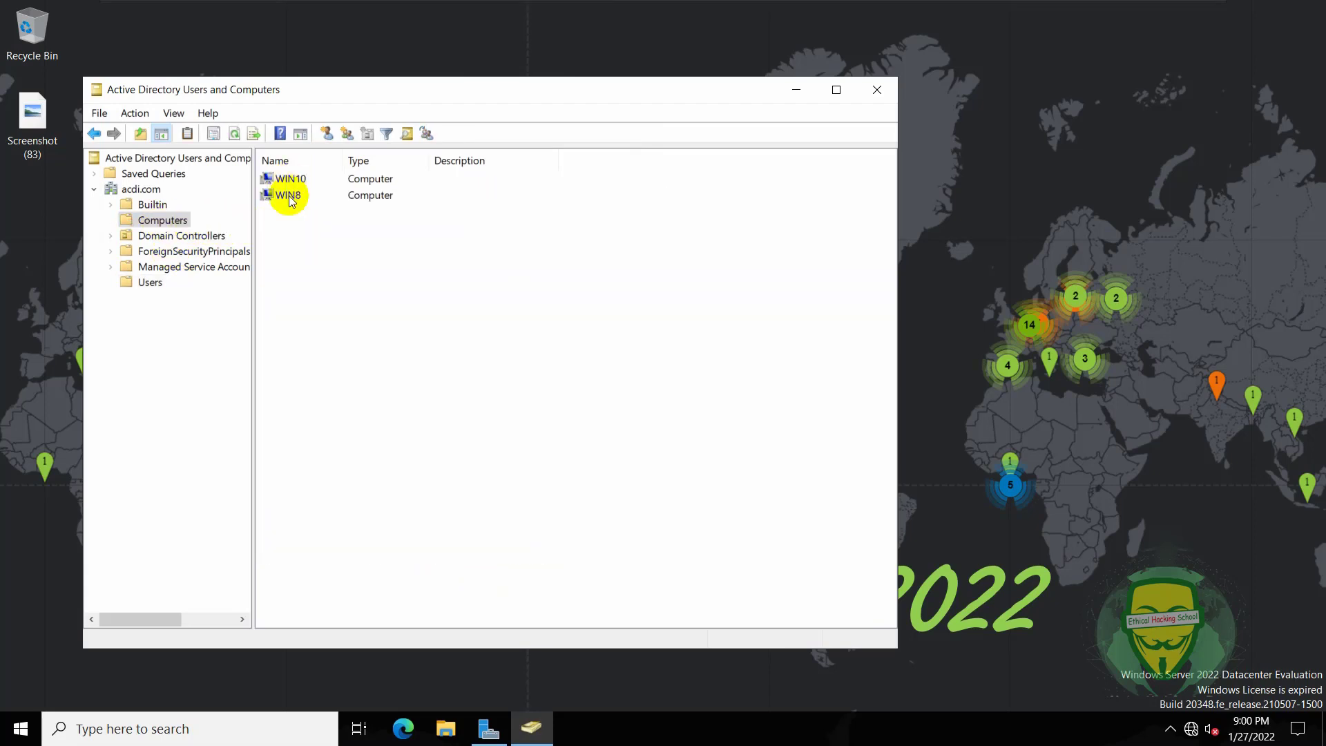
{"action": "left_click_drag", "start_coordinate": [540, 87], "coordinate": [707, 88]}
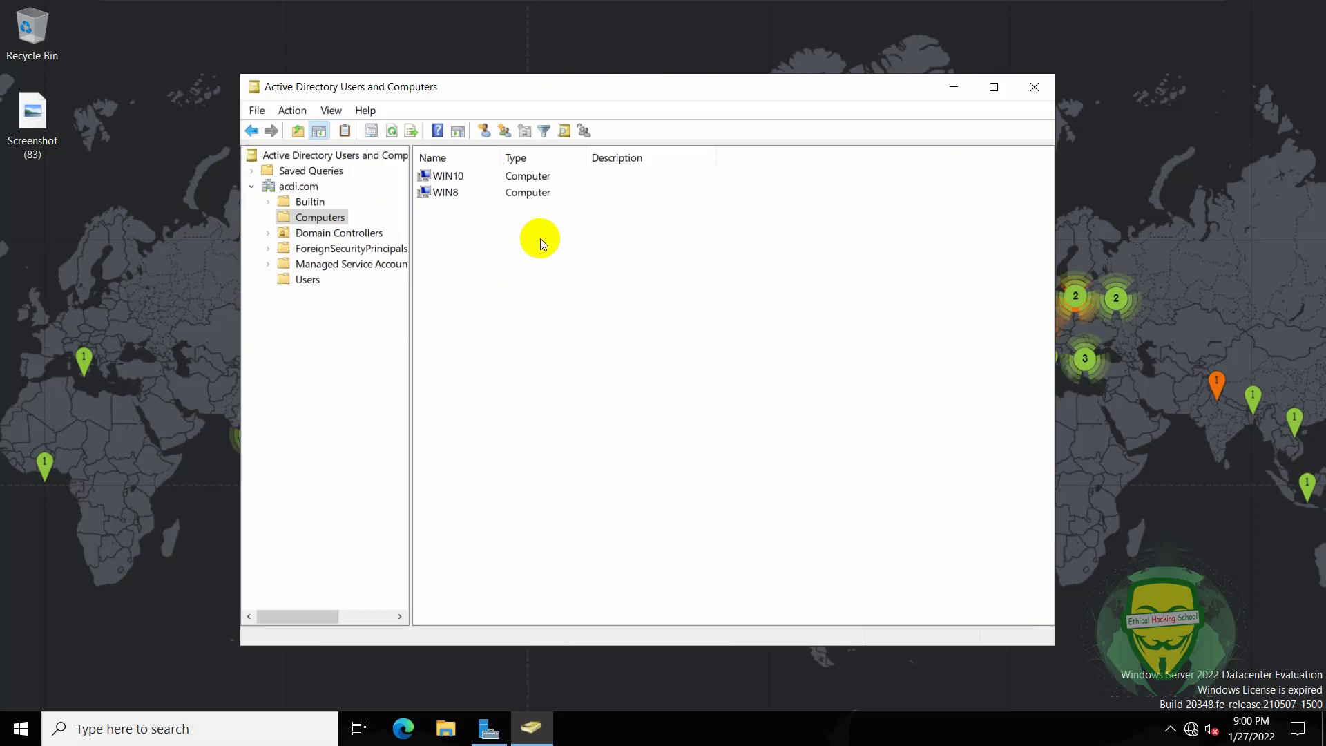
{"action": "mouse_move", "coordinate": [734, 6]}
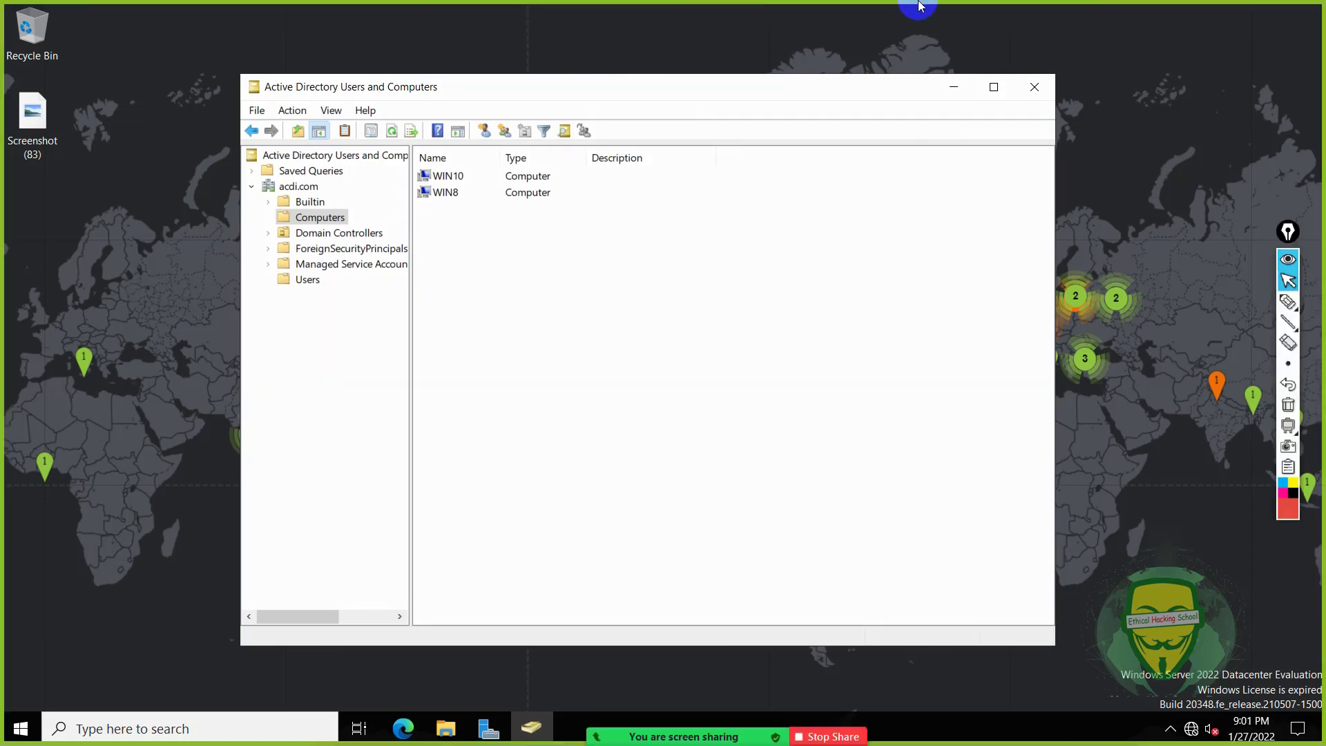
- Switch to the Win10 VM, dismiss the lock screen and choose Other user
{"action": "left_click", "coordinate": [901, 13]}
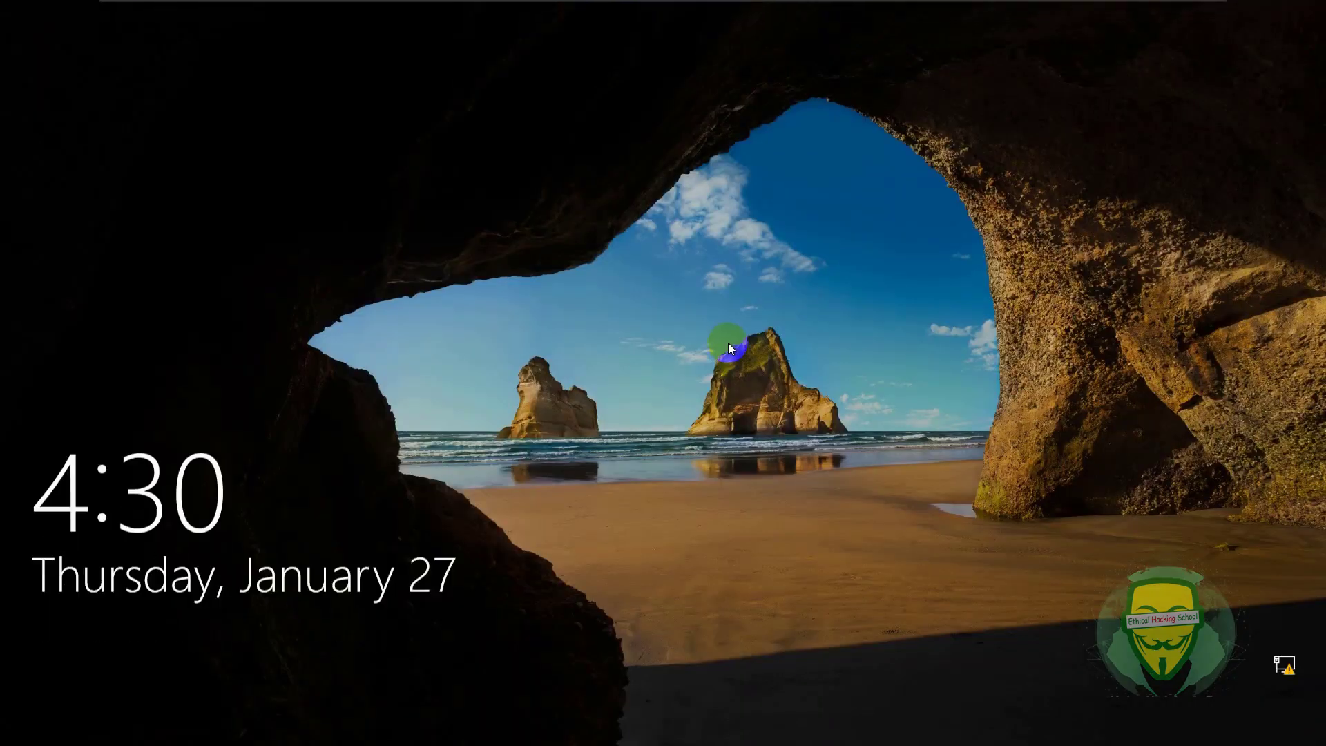
{"action": "left_click", "coordinate": [728, 344]}
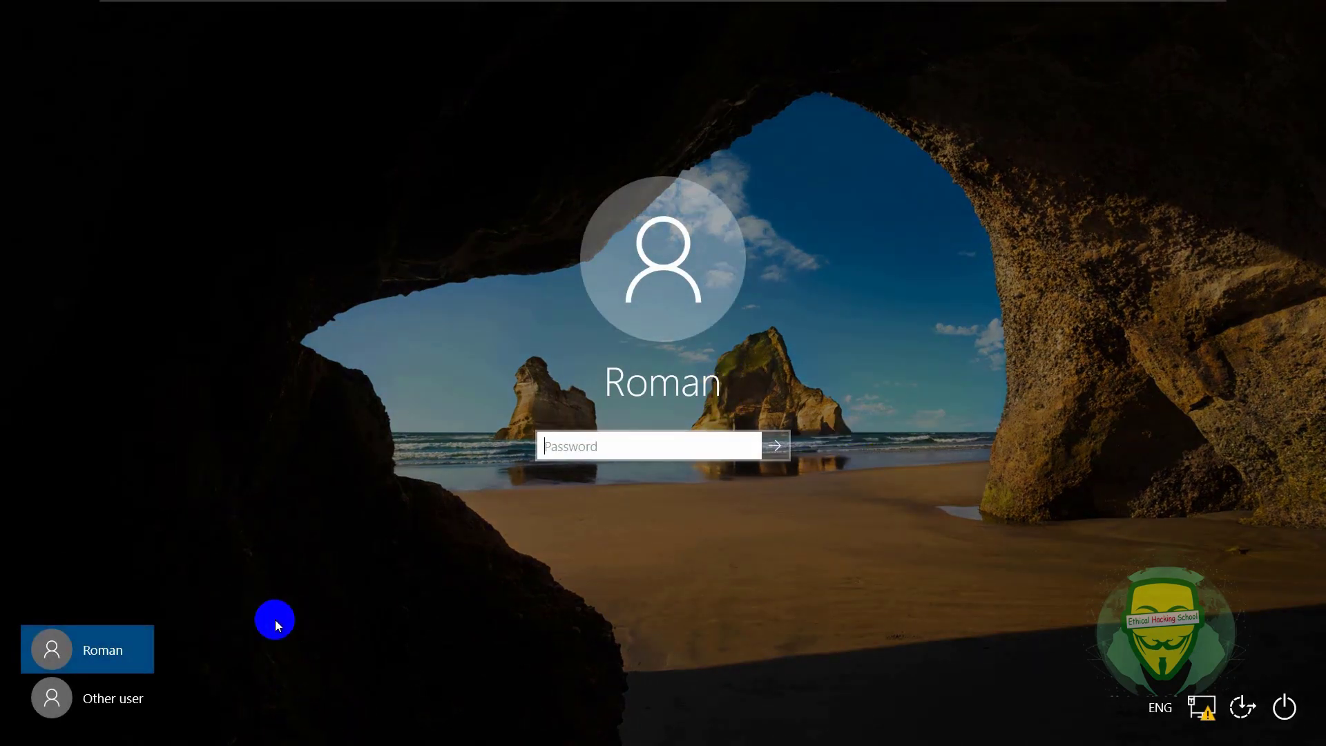
{"action": "left_click", "coordinate": [131, 693]}
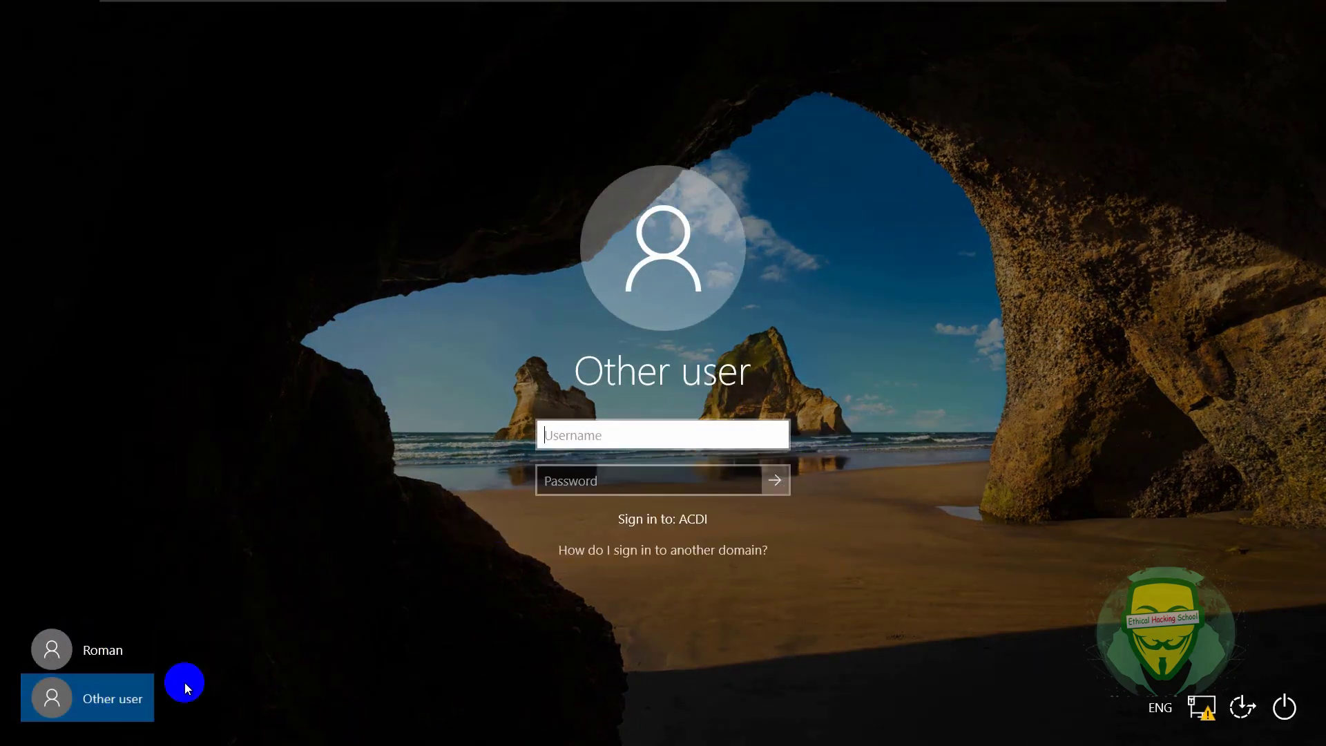
- Enter username 'administrator' and type the account password on the sign-in screen
{"action": "left_click", "coordinate": [632, 442]}
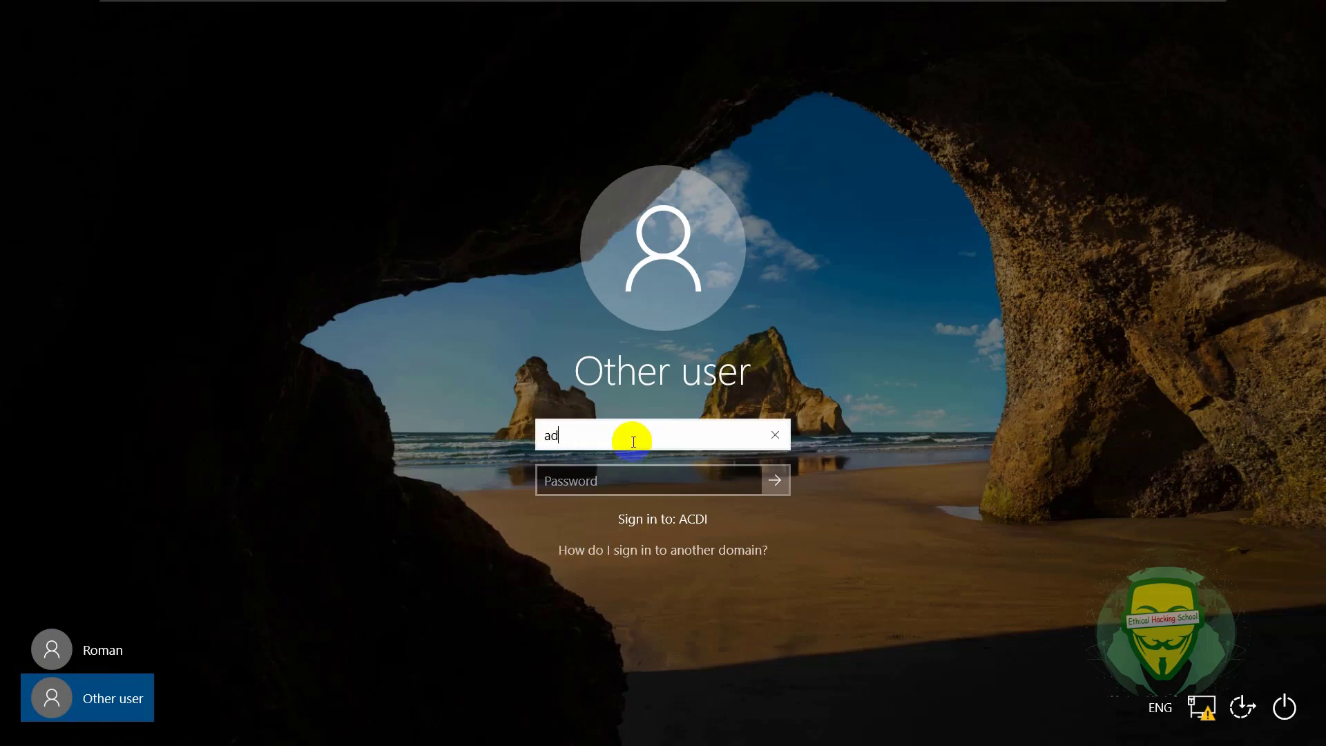
{"action": "type", "text": "administrator"}
{"action": "left_click", "coordinate": [639, 481]}
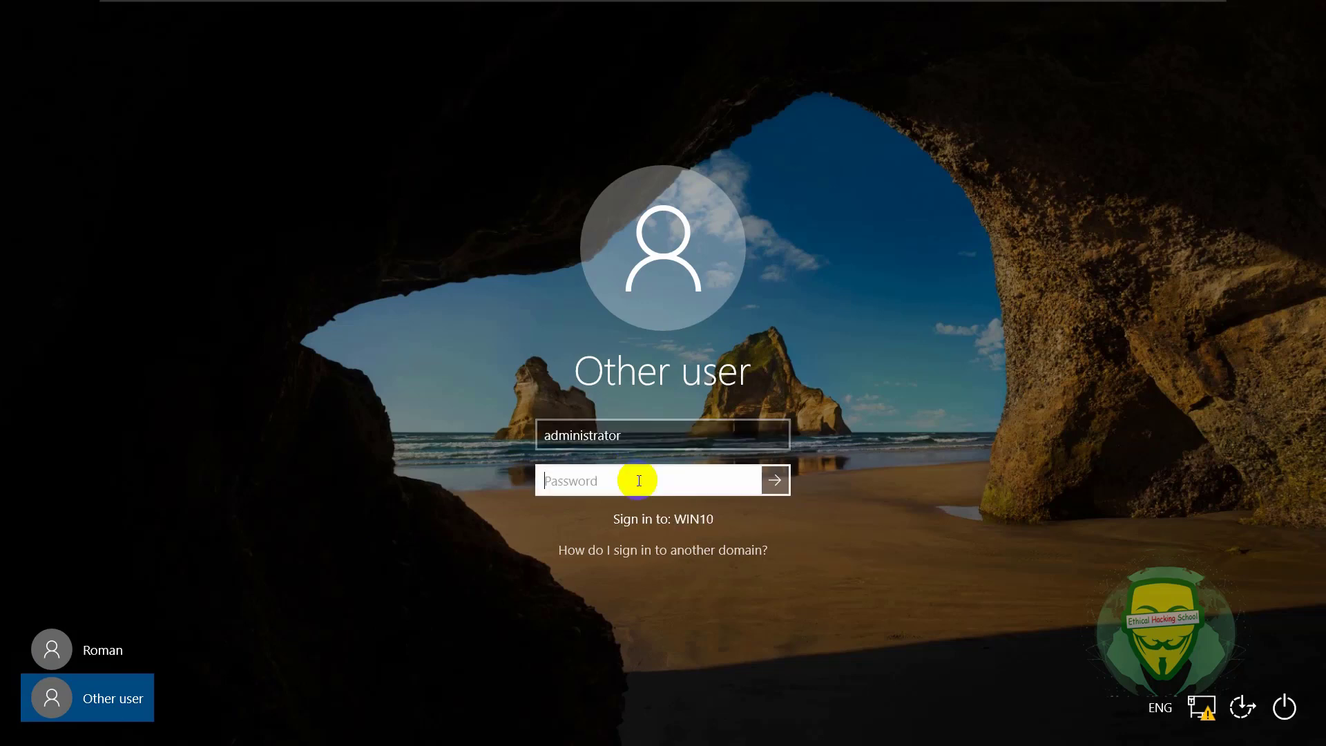
{"action": "type", "text": "P"}
{"action": "key", "text": "BackSpace"}
{"action": "key", "text": "BackSpace"}
{"action": "type", "text": "Pa$$w0"}
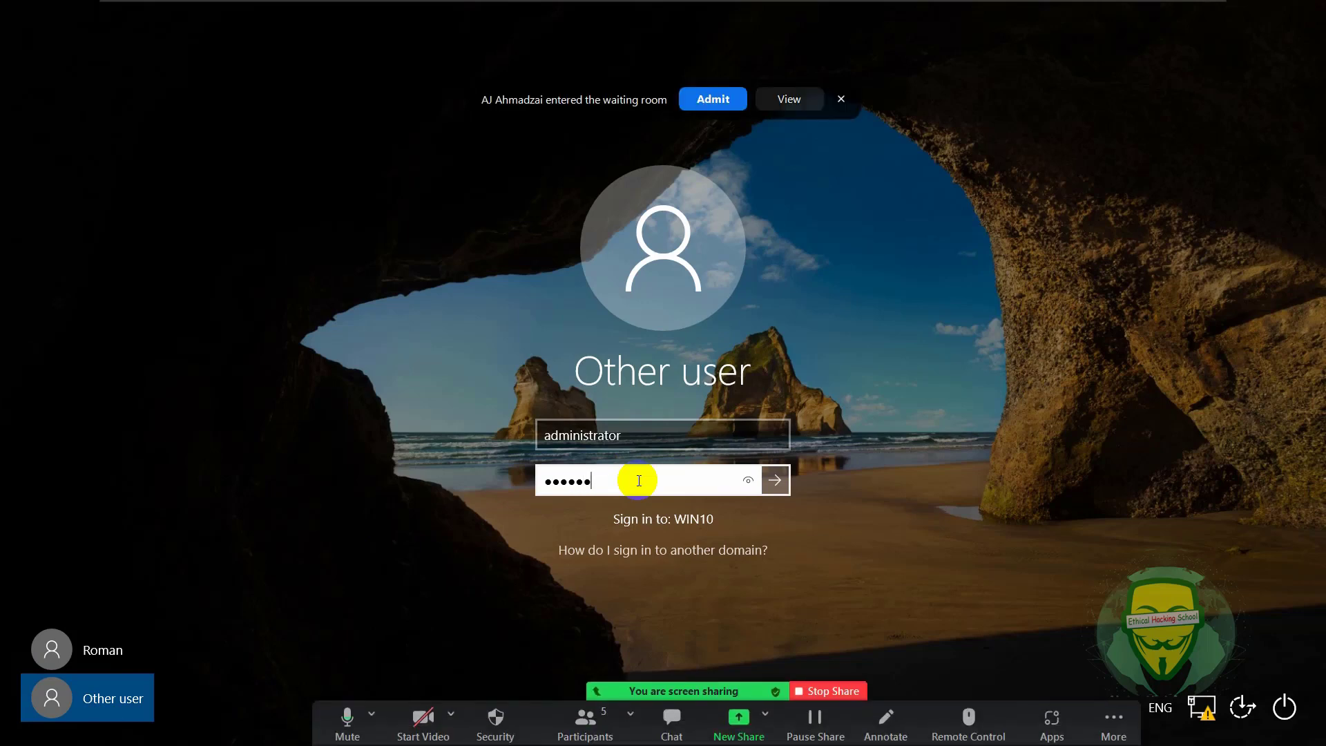
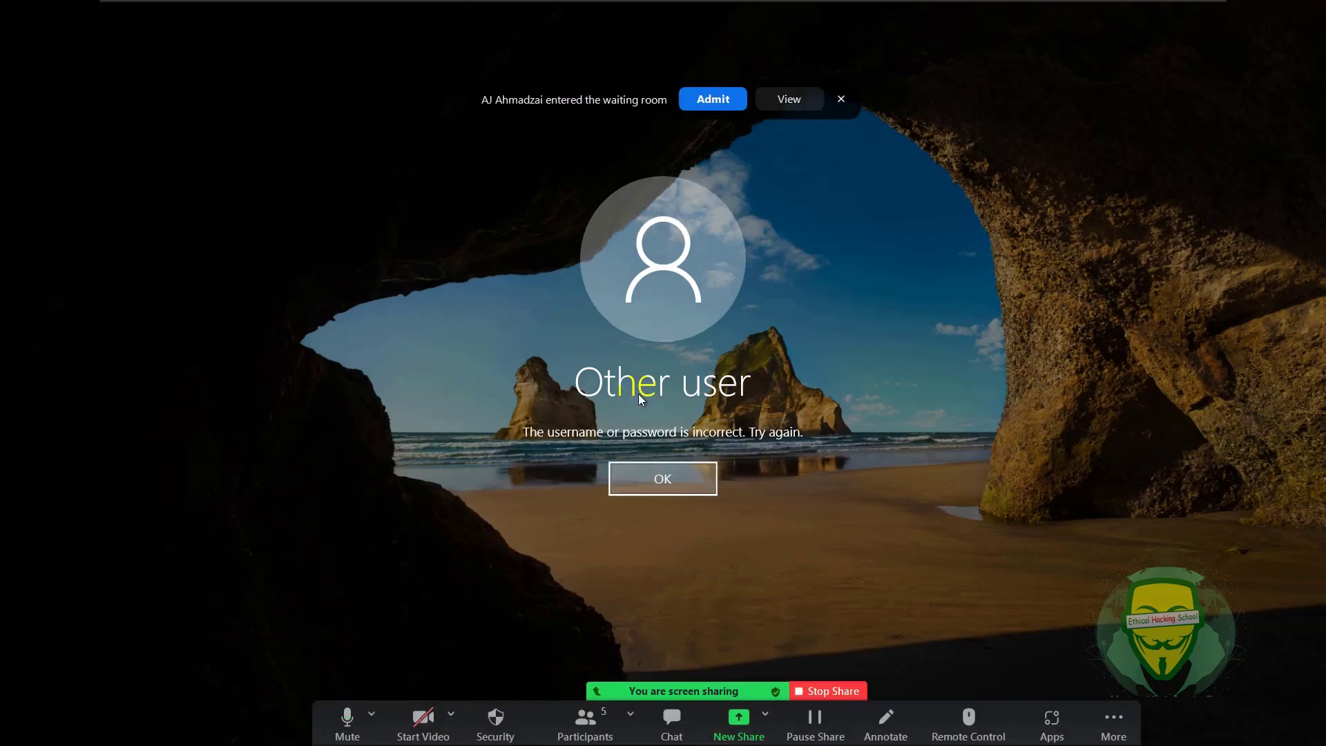
- Admit the participant from the Zoom waiting room into the meeting
{"action": "left_click", "coordinate": [711, 100]}
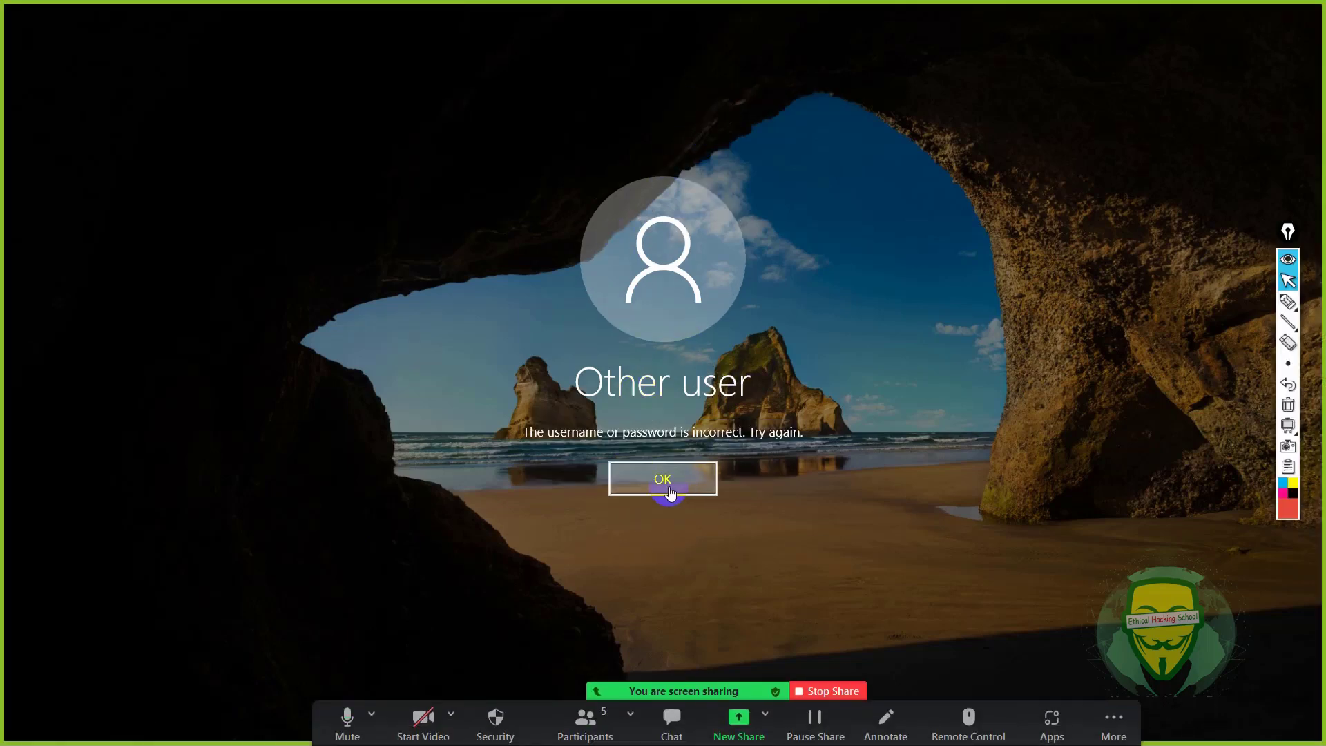
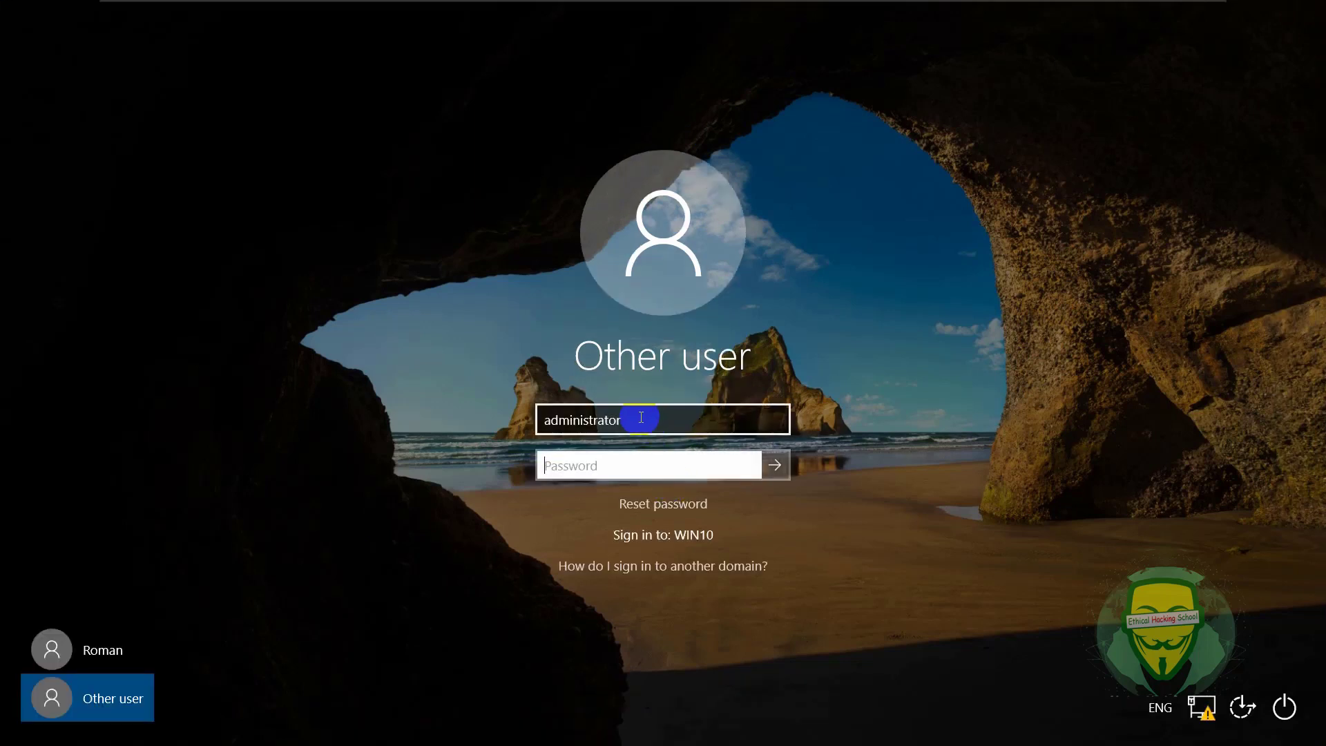
{"action": "left_click", "coordinate": [637, 468]}
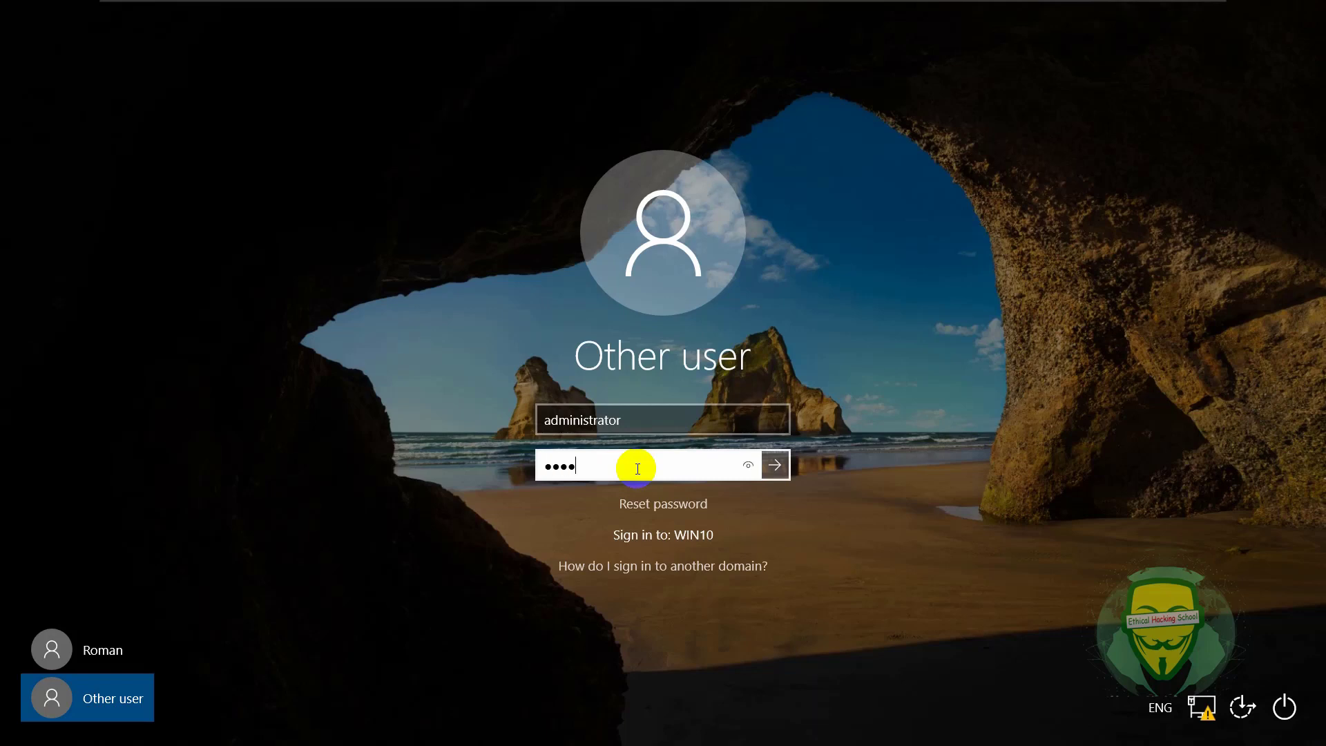
{"action": "left_click", "coordinate": [632, 420]}
{"action": "type", "text": "@"}
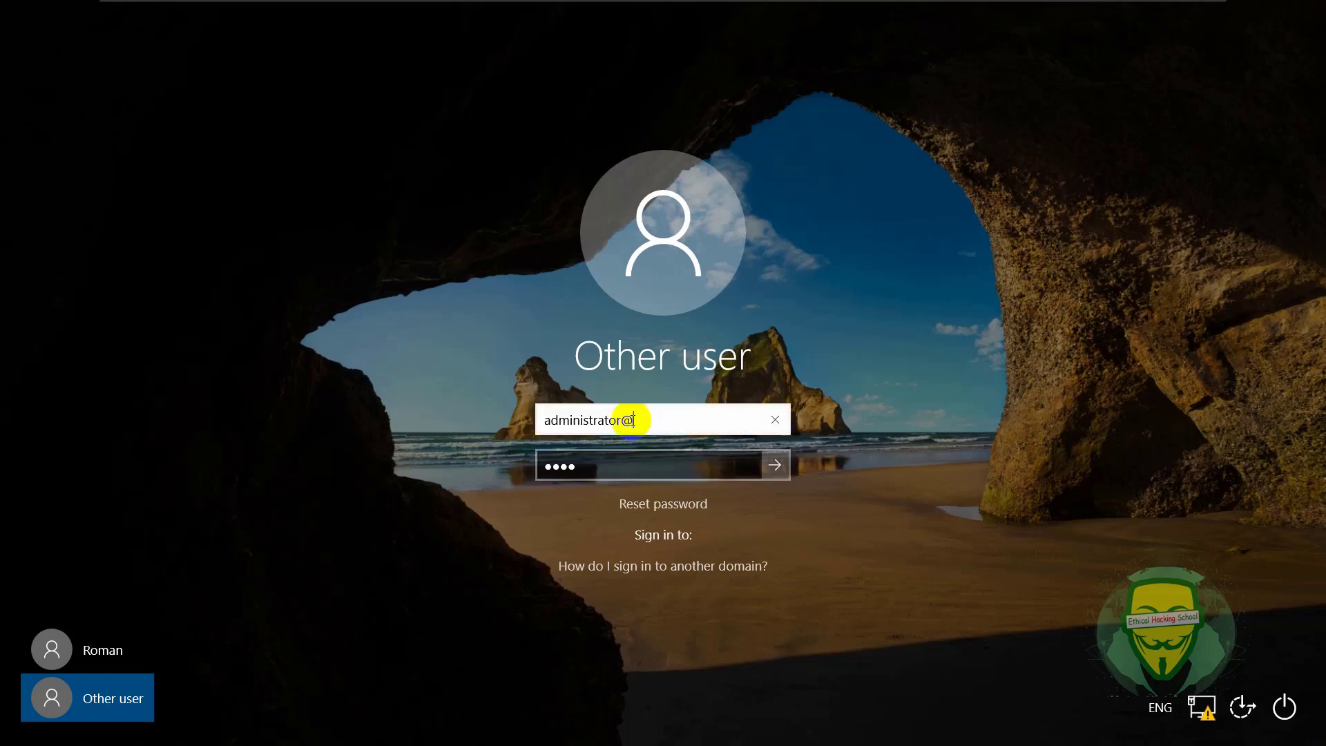
{"action": "type", "text": "acdi.com"}
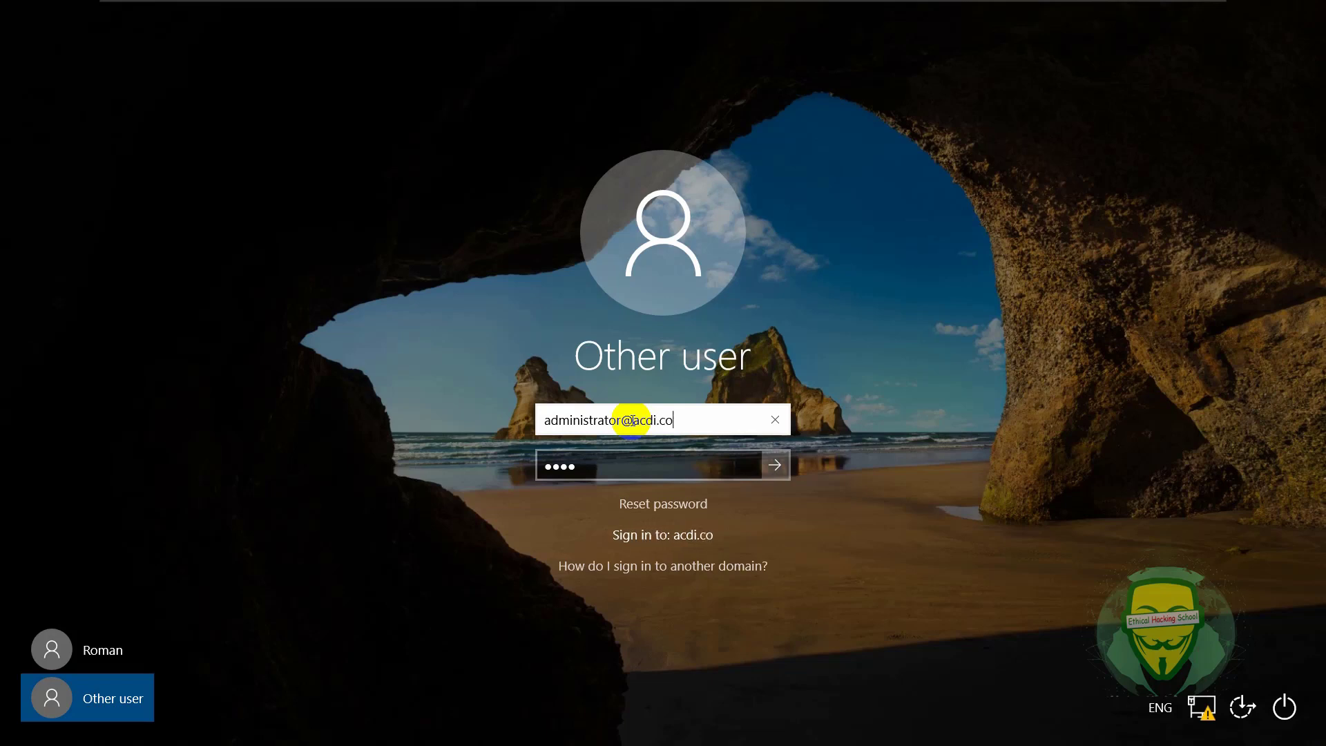
{"action": "left_click", "coordinate": [626, 464]}
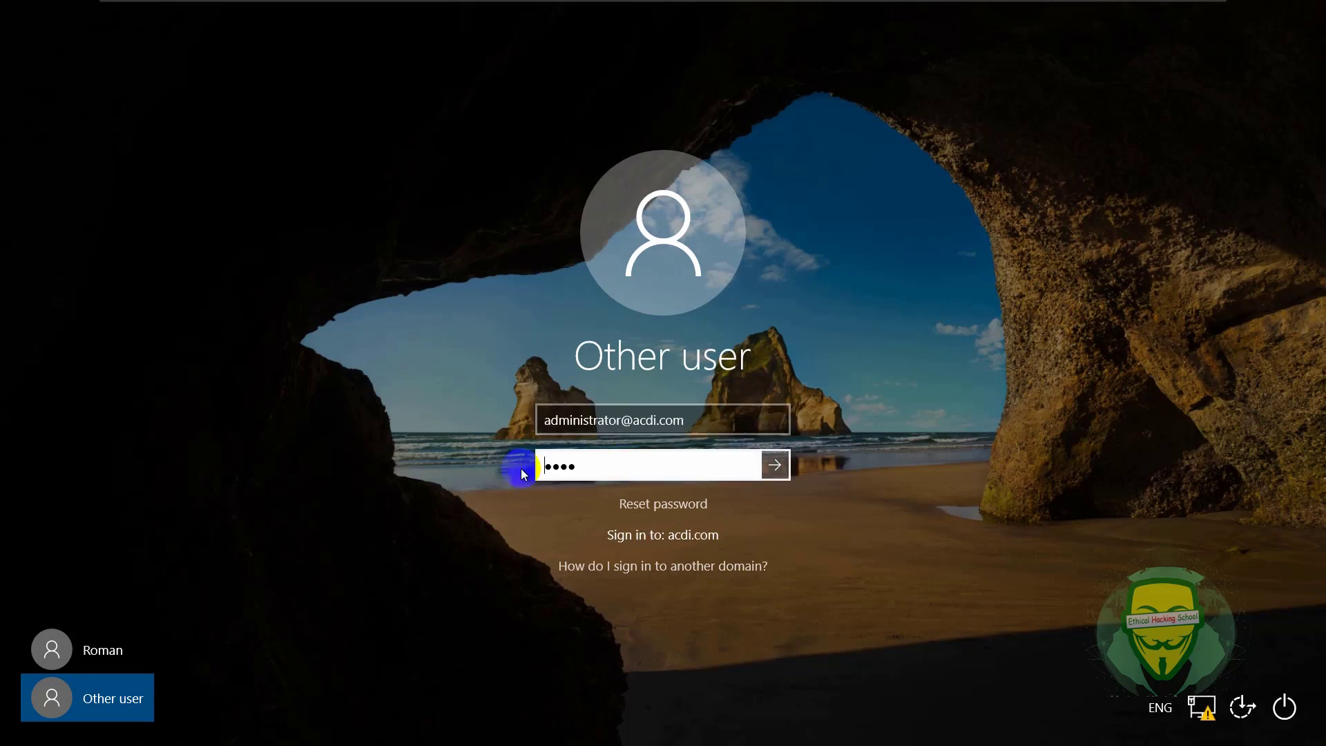
{"action": "type", "text": "Pa"}
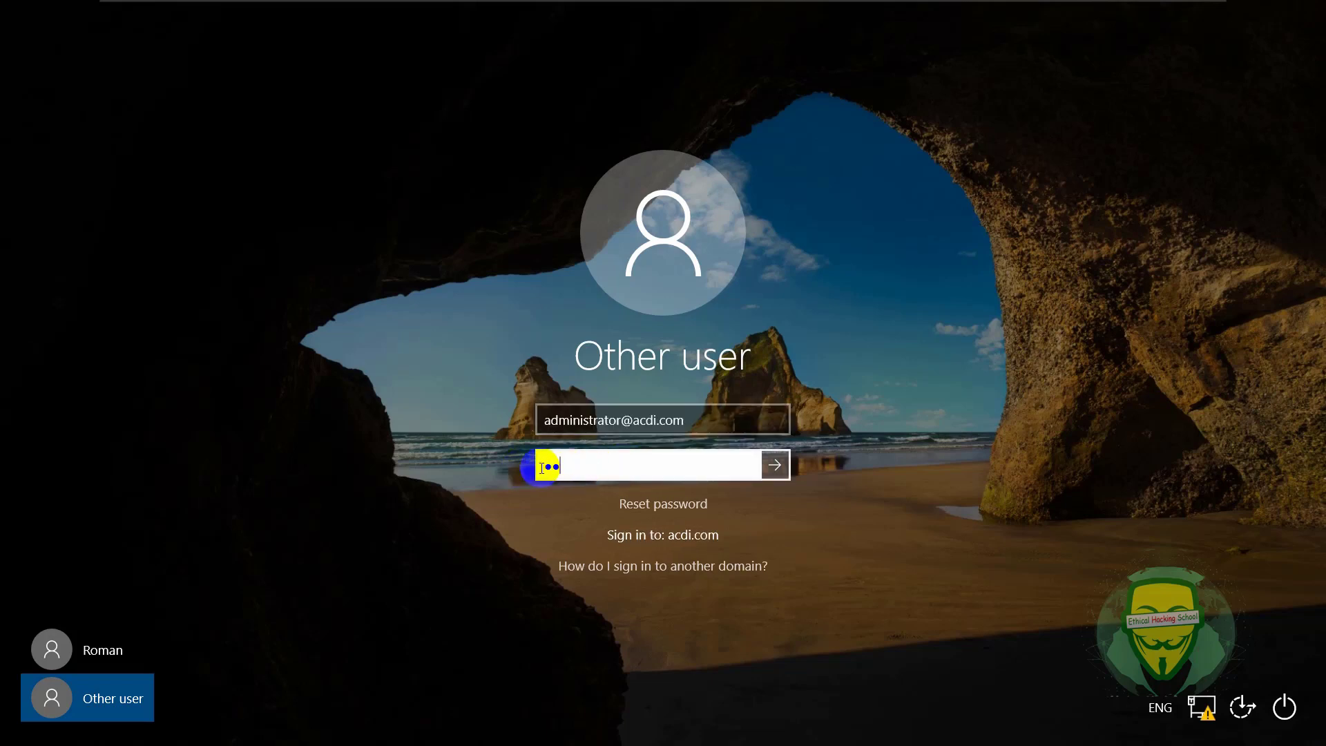
{"action": "key", "text": "Return"}
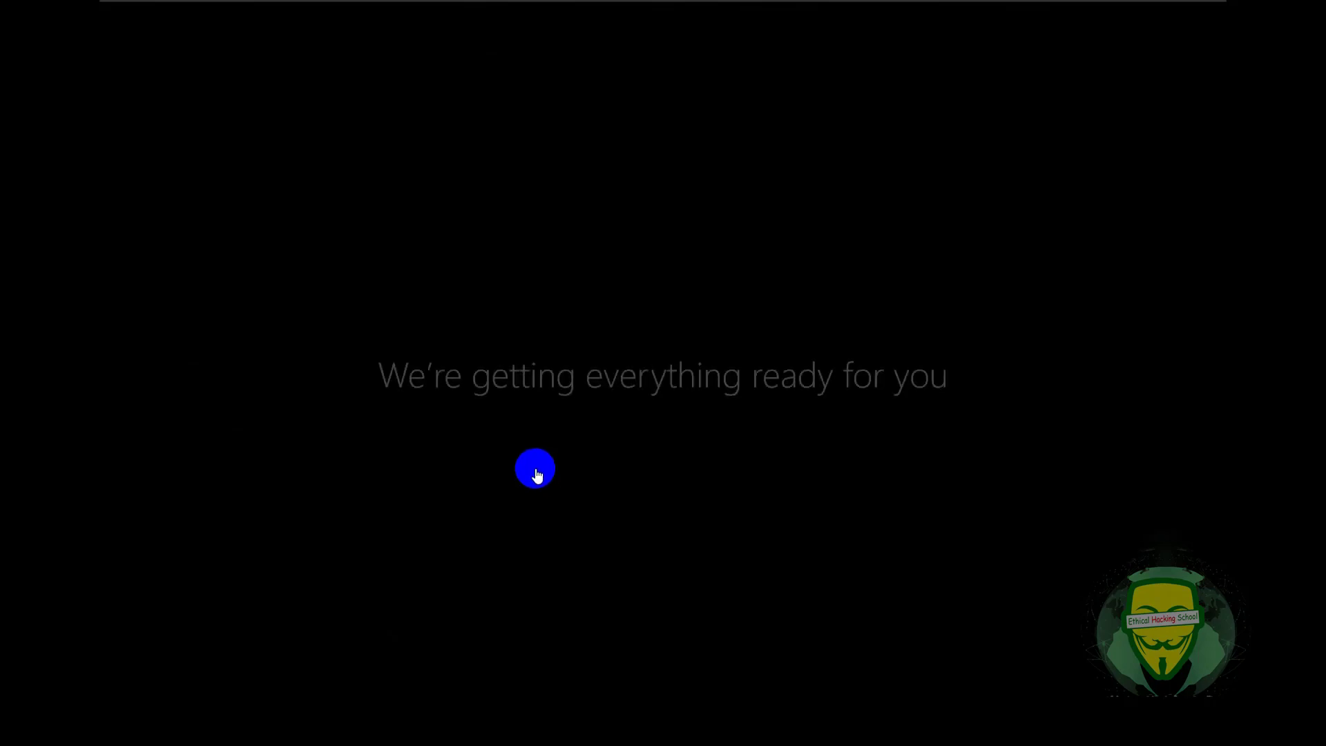
- Switch to the Windows 8 VM, dismiss its lock screen and choose Other user
{"action": "mouse_move", "coordinate": [793, 8]}
{"action": "left_click", "coordinate": [976, 17]}
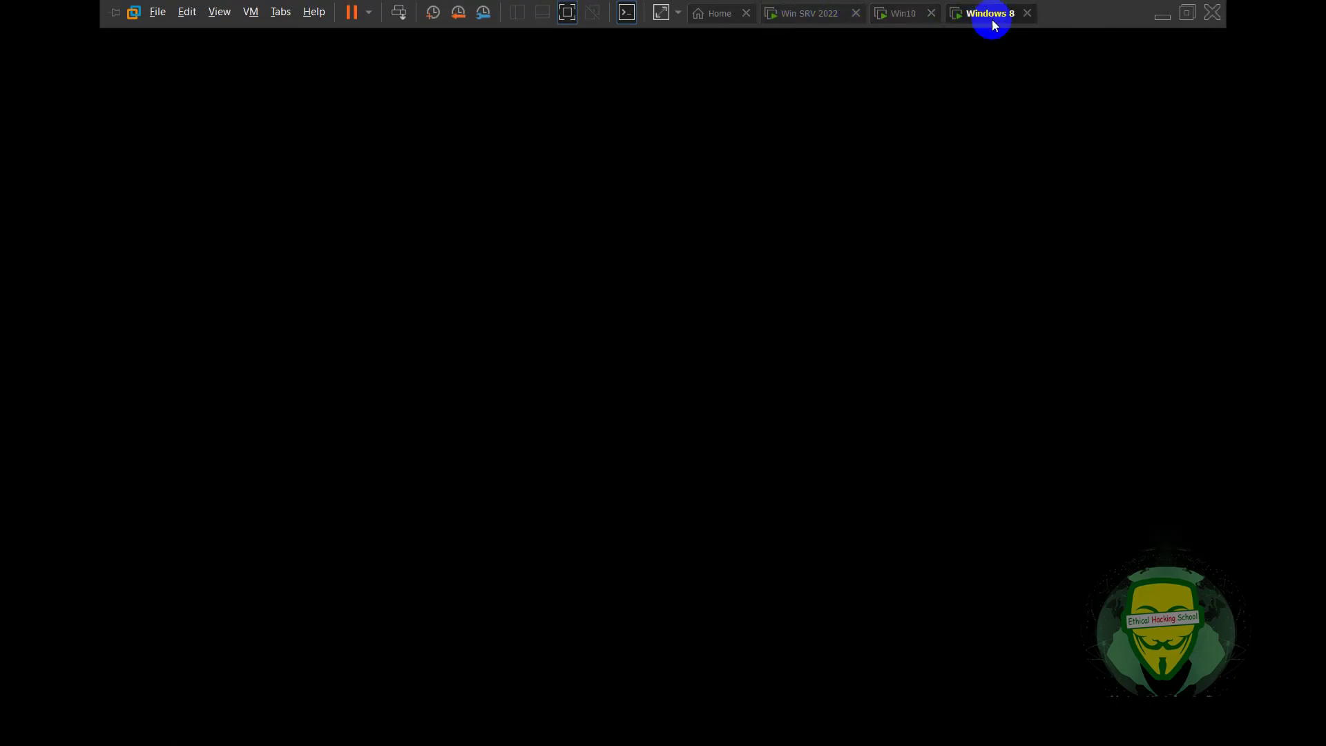
{"action": "left_click", "coordinate": [784, 359]}
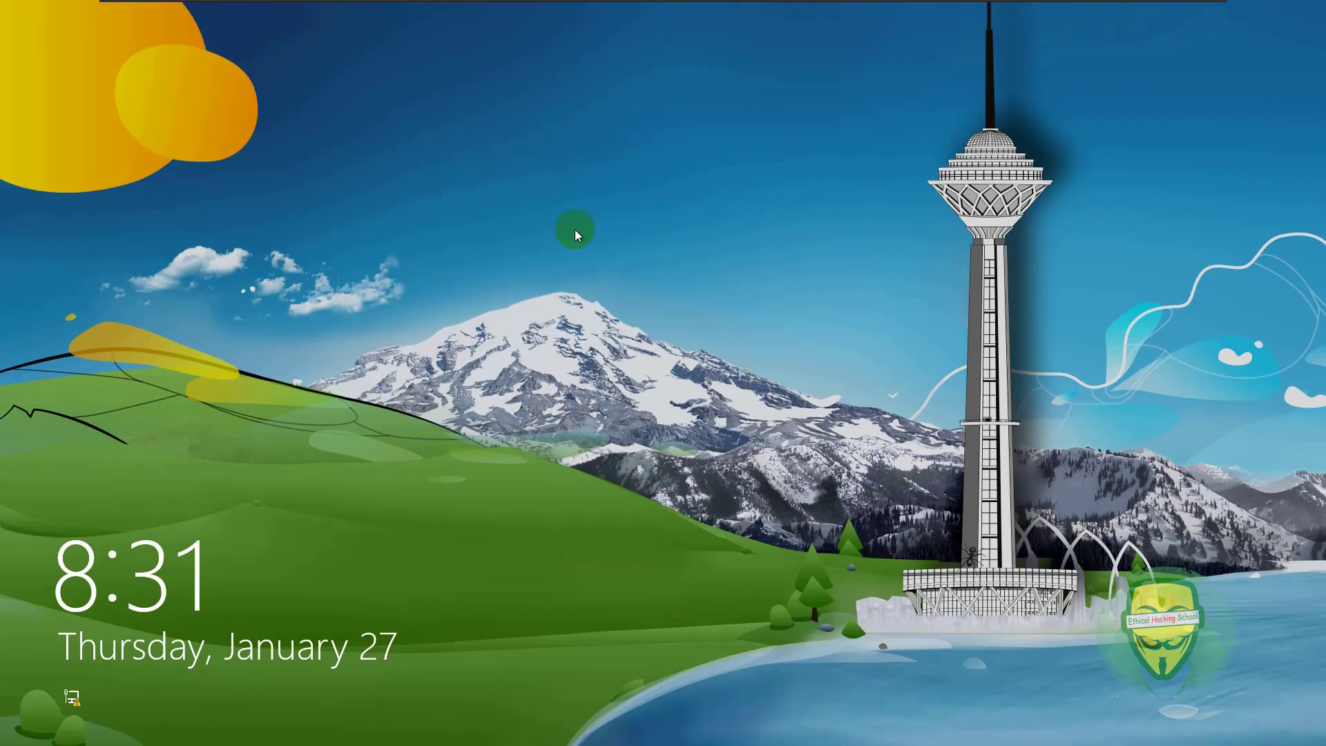
{"action": "left_click", "coordinate": [362, 403]}
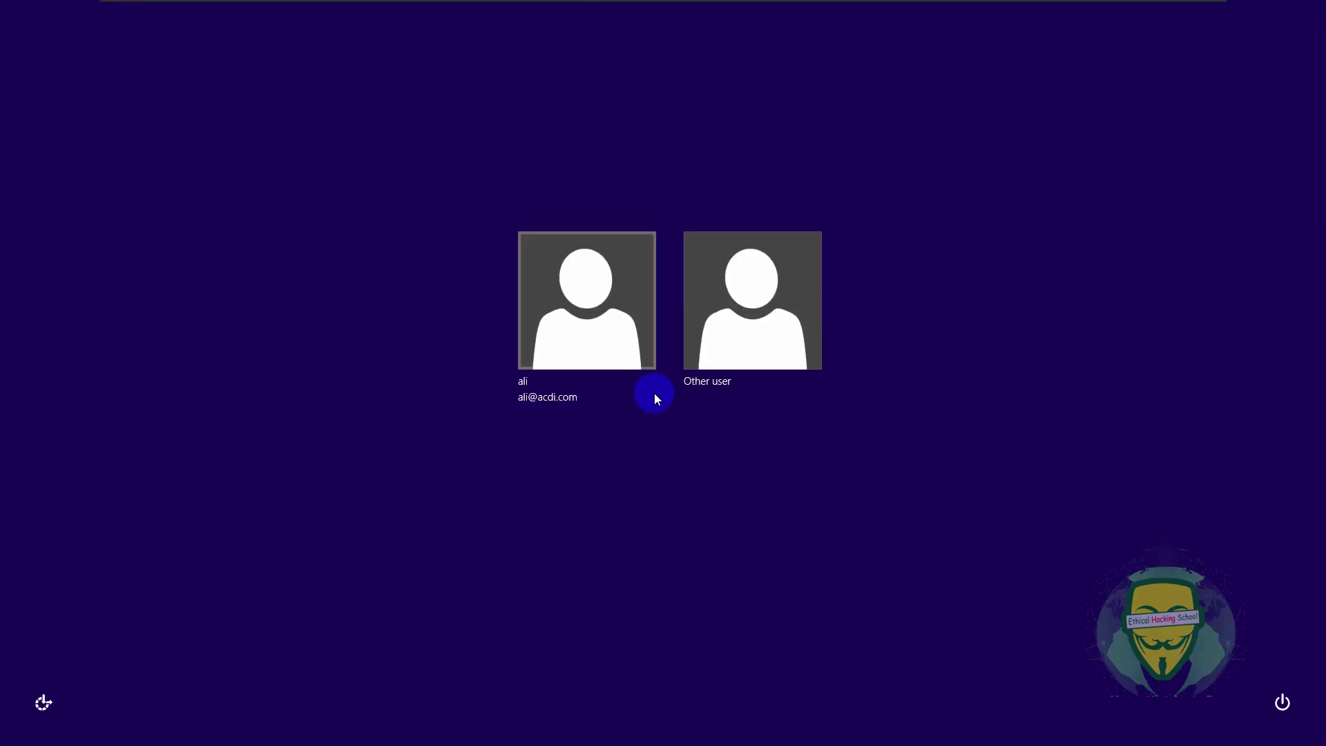
{"action": "left_click", "coordinate": [739, 331]}
{"action": "left_click", "coordinate": [691, 280]}
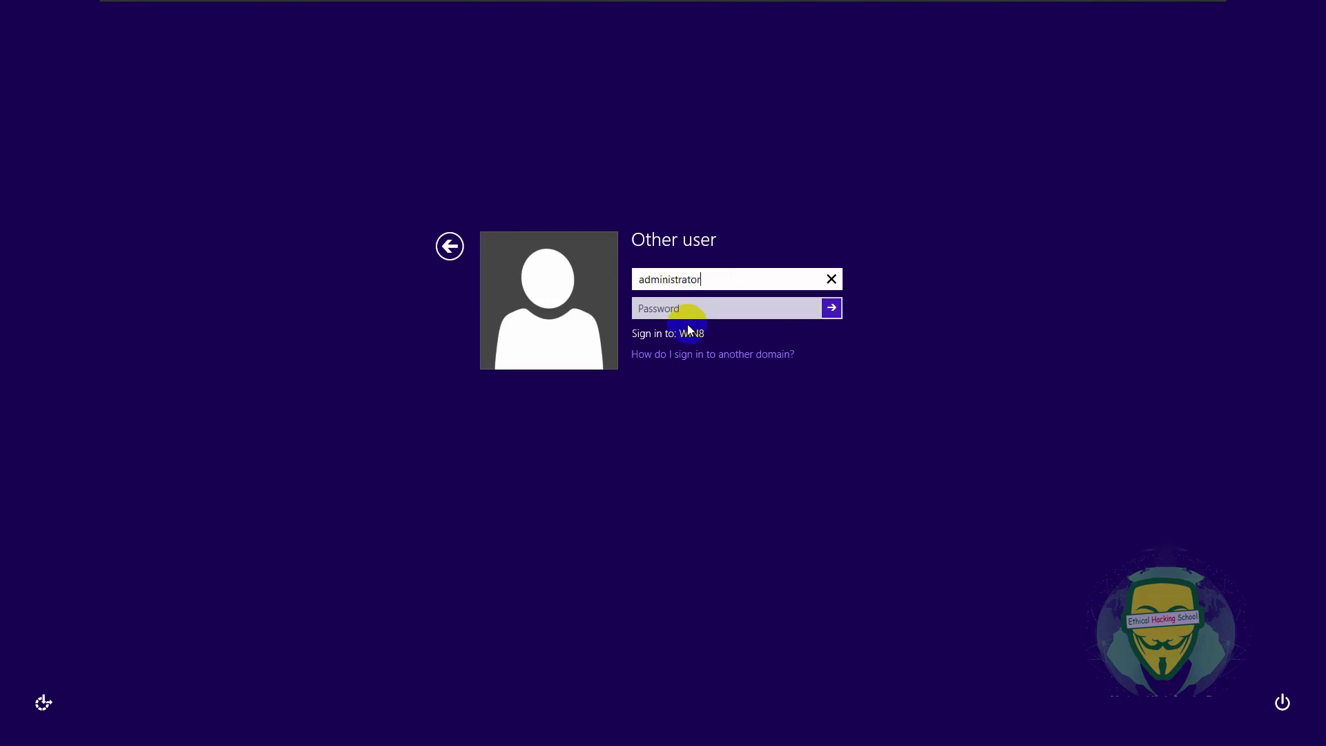
{"action": "left_click", "coordinate": [683, 310]}
{"action": "left_click", "coordinate": [733, 283]}
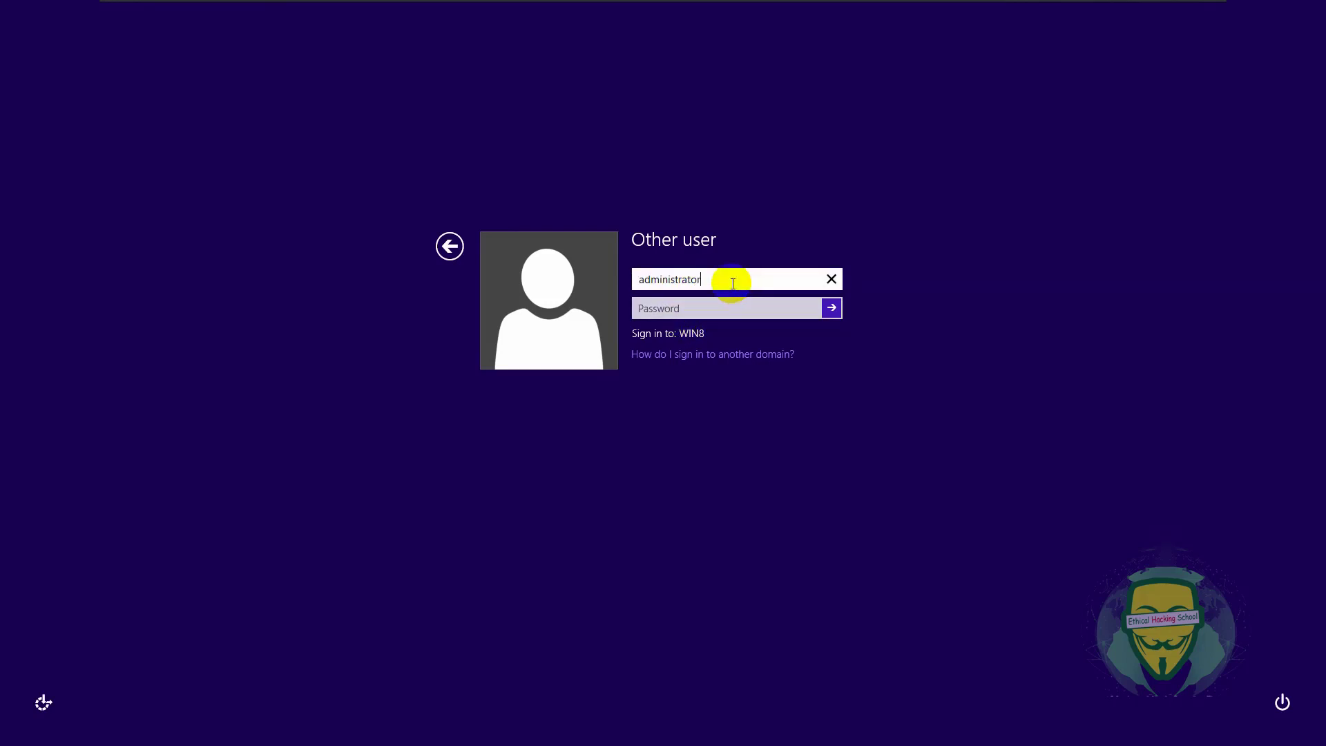
{"action": "left_click", "coordinate": [715, 315]}
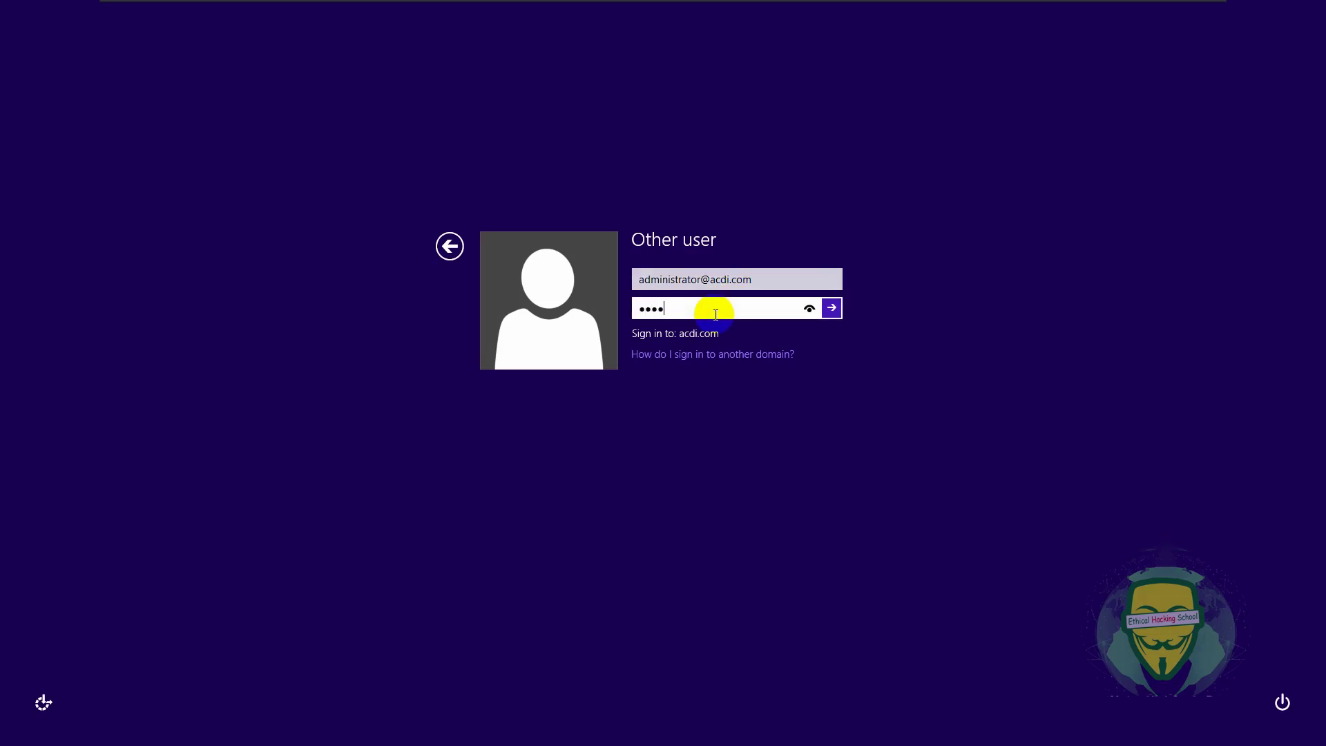
{"action": "key", "text": "Return"}
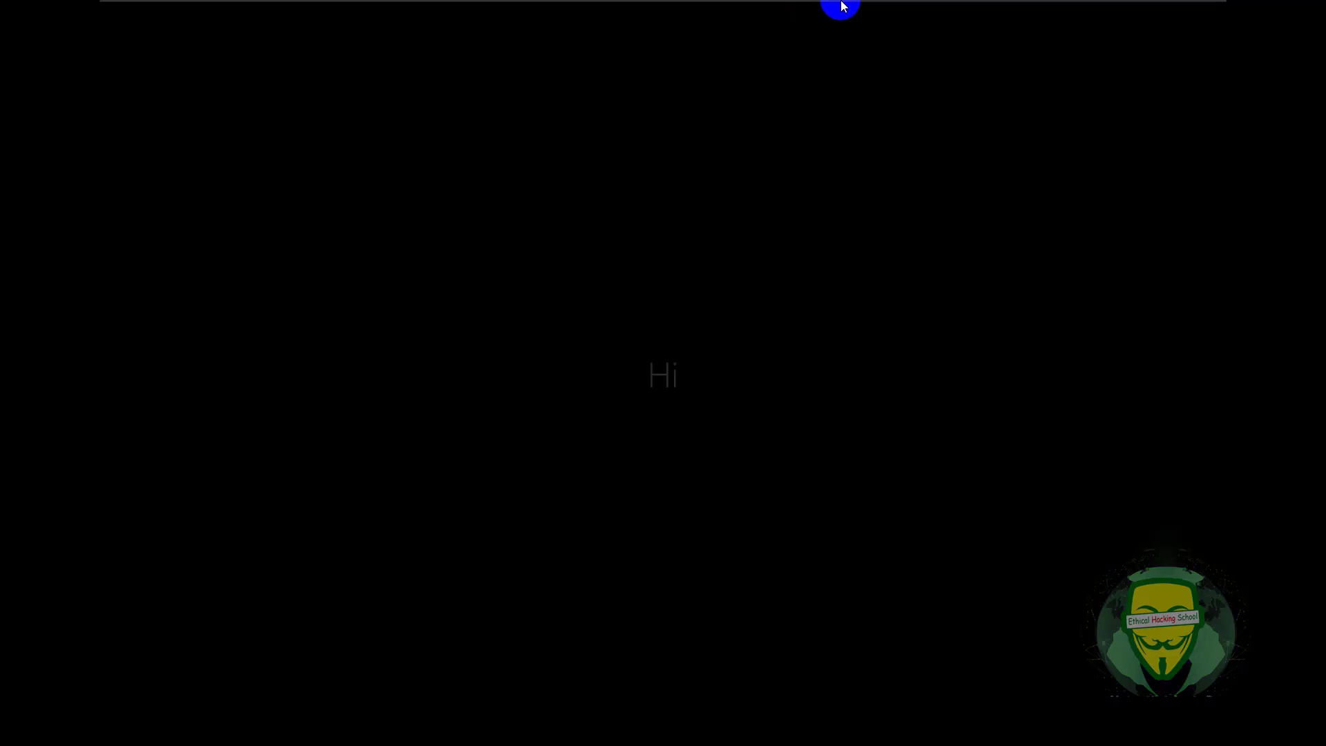
{"action": "mouse_move", "coordinate": [808, 12]}
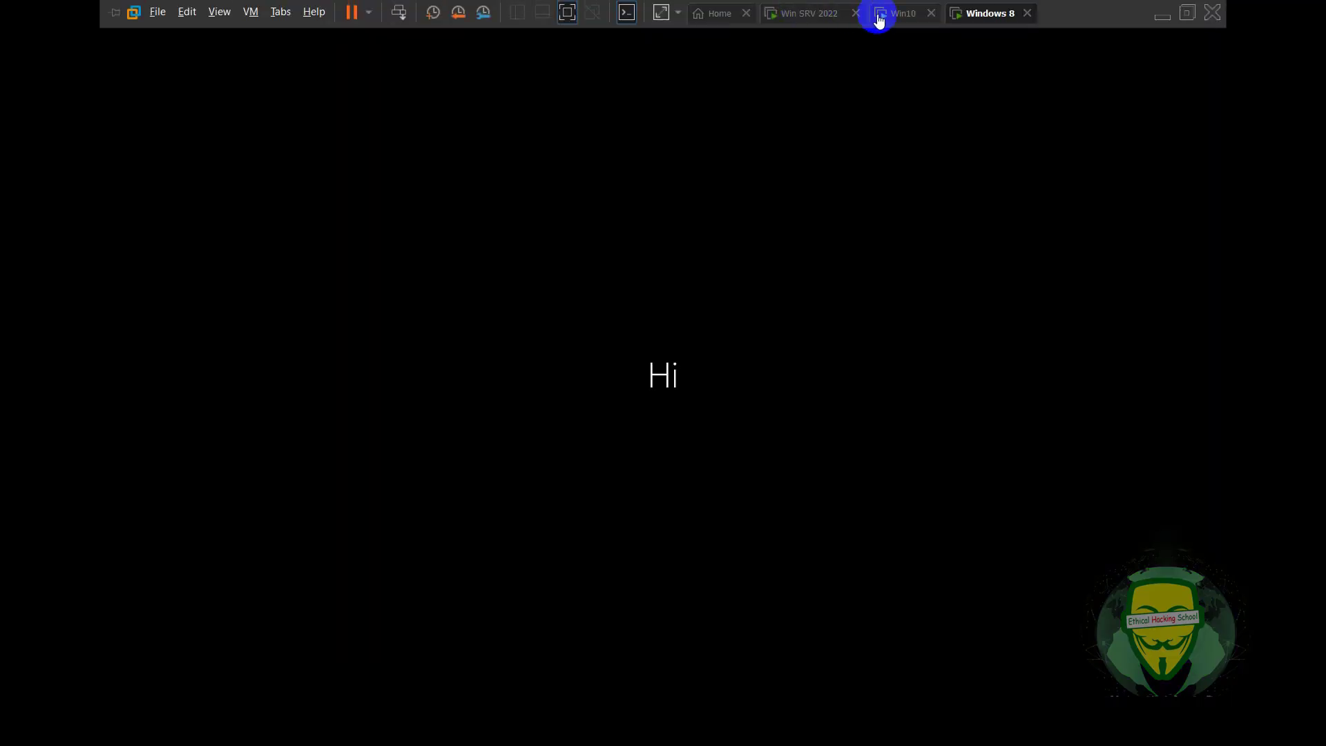
{"action": "left_click", "coordinate": [905, 13]}
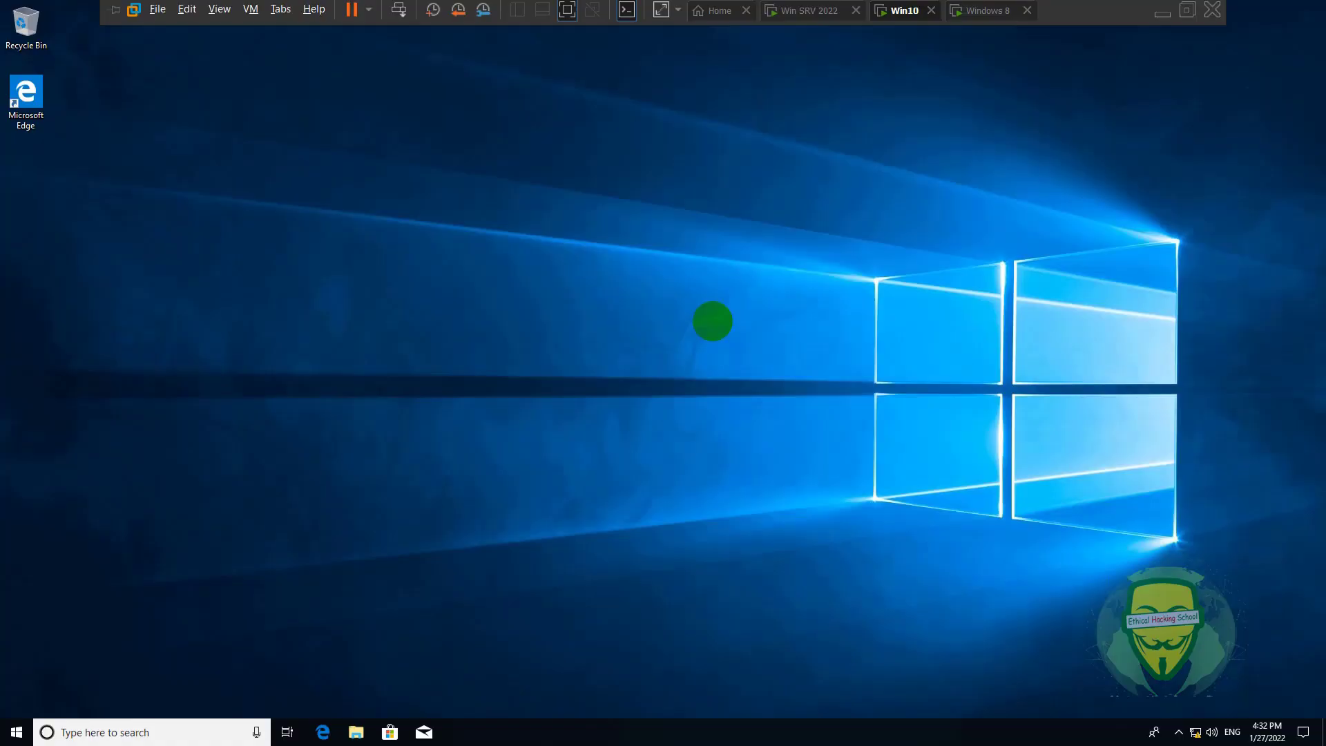
- Open the Windows 10 computer name settings from This PC's properties
{"action": "left_click", "coordinate": [356, 732]}
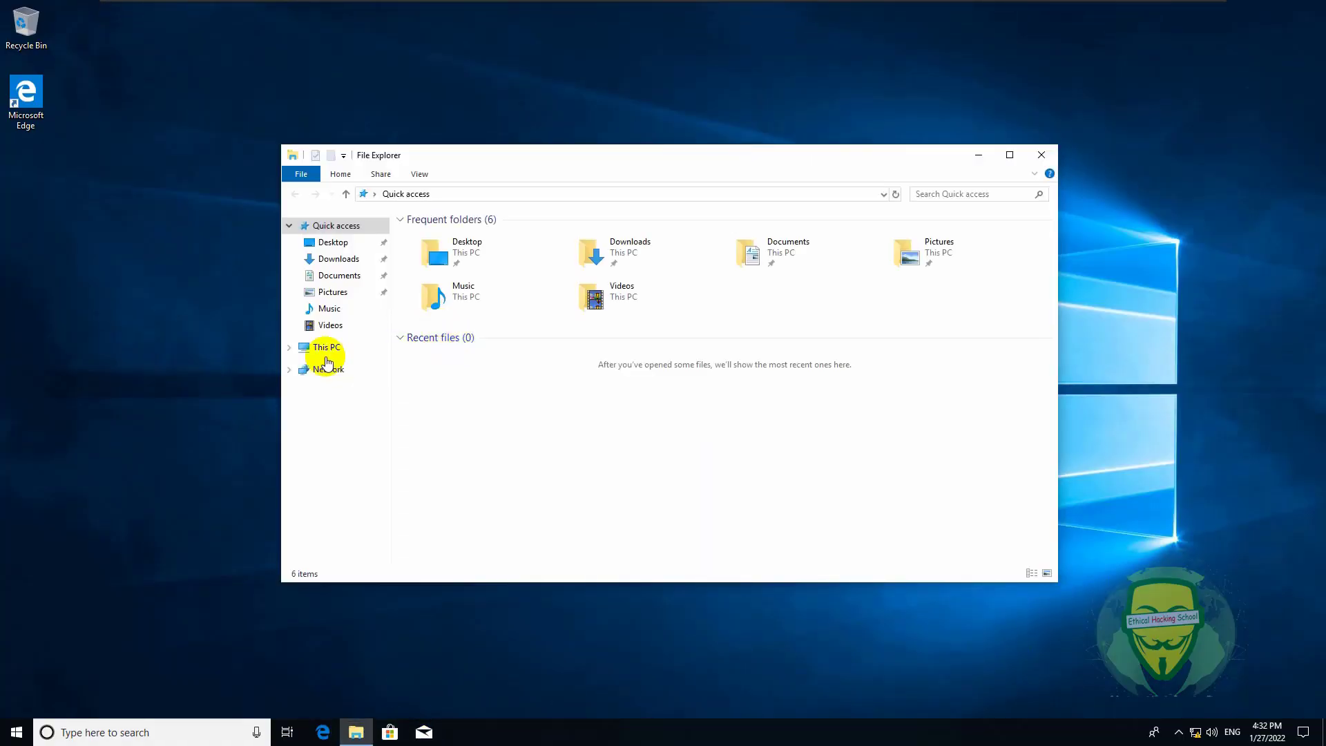
{"action": "left_click", "coordinate": [324, 346]}
{"action": "right_click", "coordinate": [616, 430]}
{"action": "left_click", "coordinate": [674, 558]}
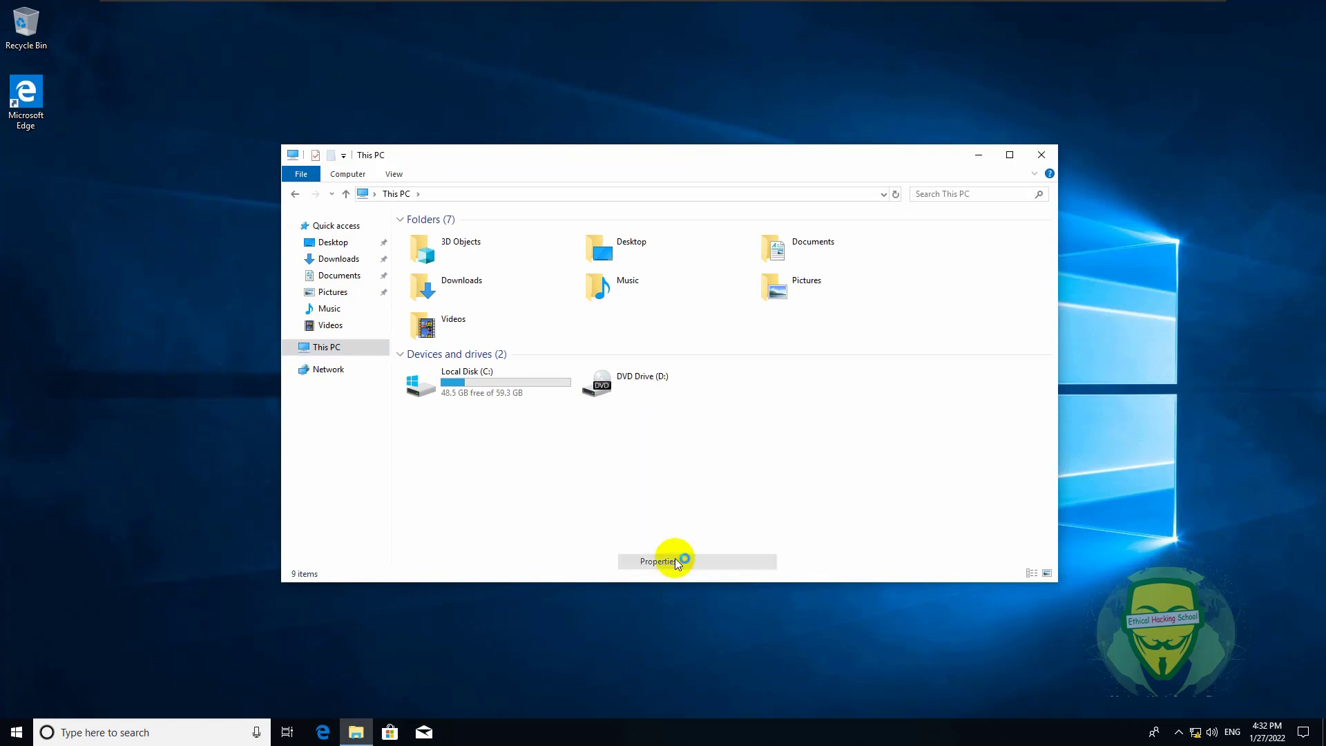
{"action": "left_click", "coordinate": [1022, 414]}
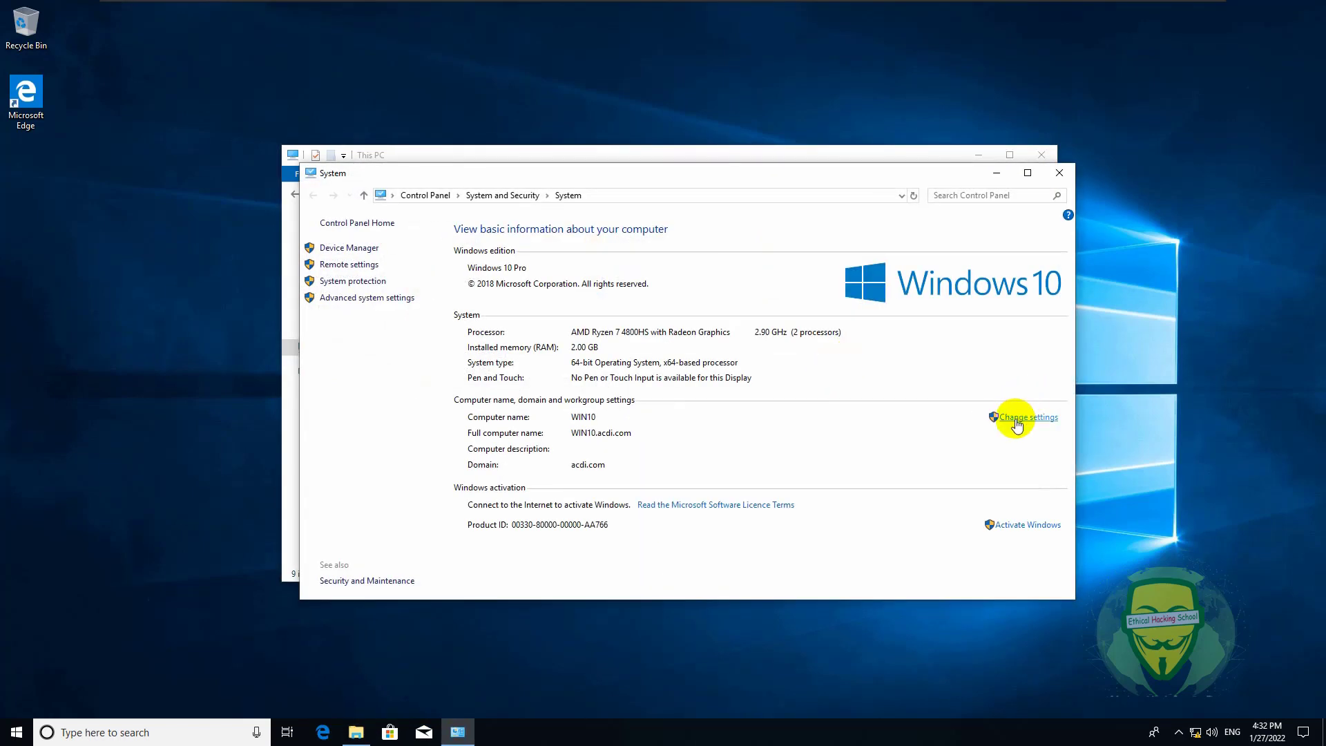
- Change WIN10's membership from the acdi.com domain to workgroup WOOW
{"action": "left_click", "coordinate": [288, 258]}
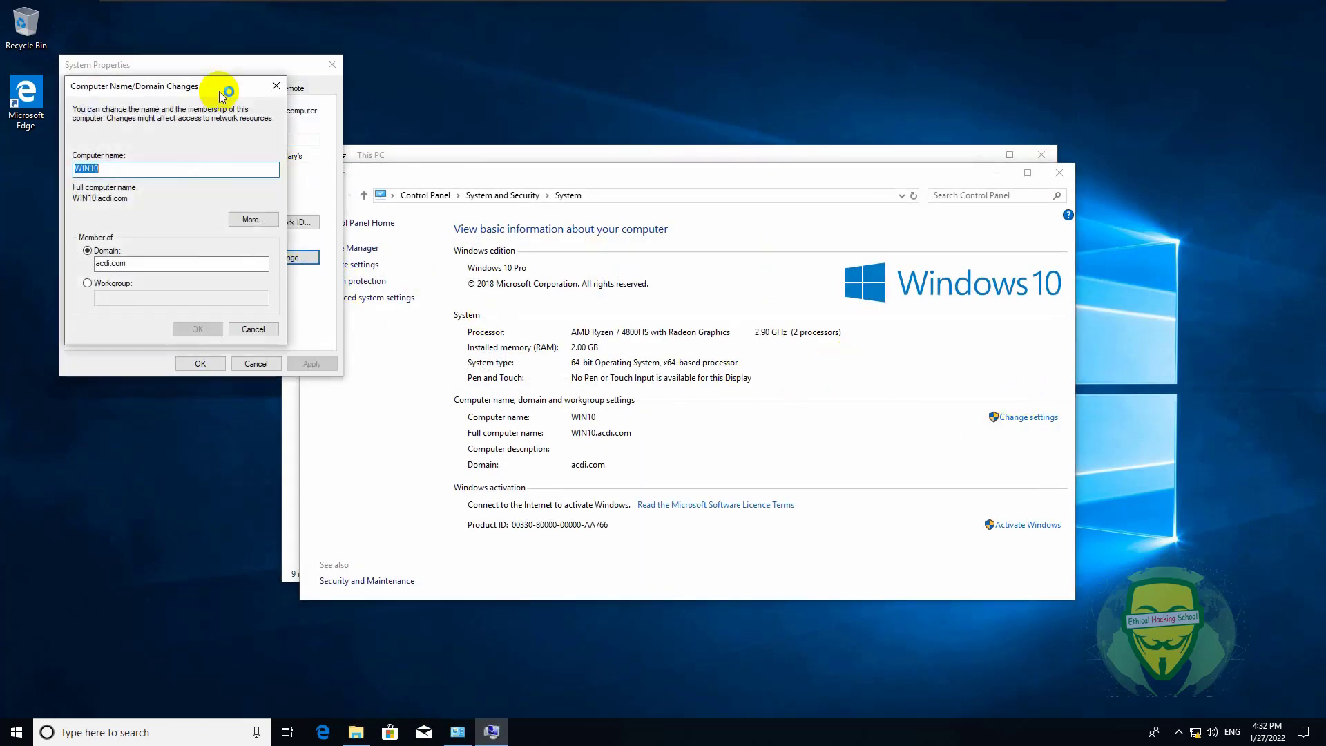
{"action": "left_click", "coordinate": [105, 283]}
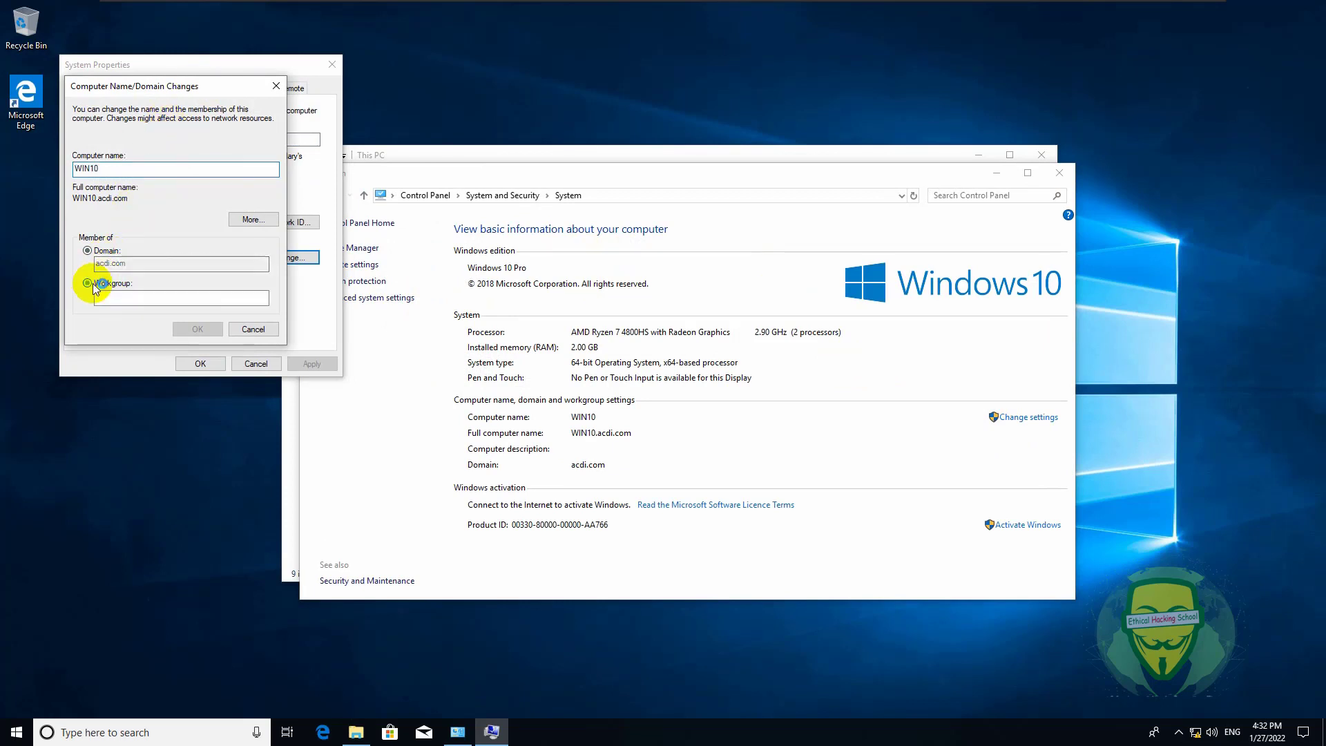
{"action": "left_click", "coordinate": [139, 294]}
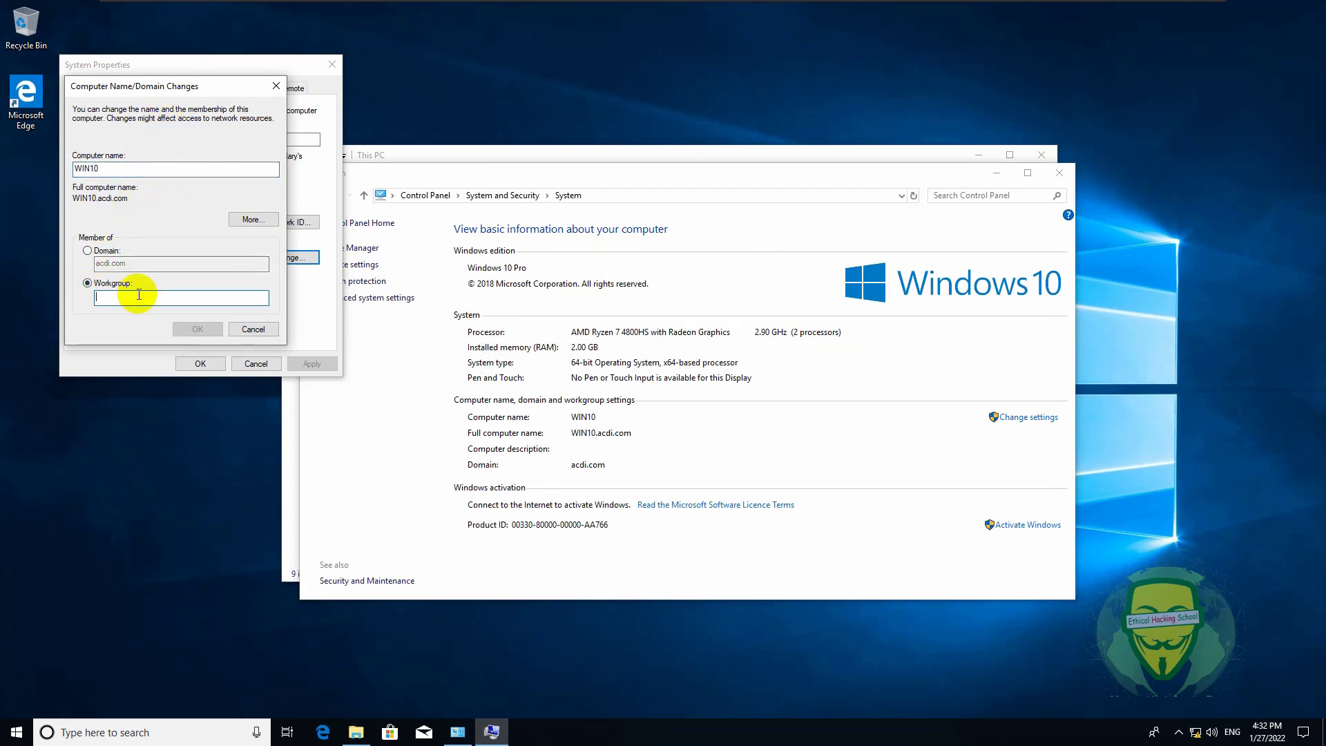
{"action": "type", "text": "WOOW"}
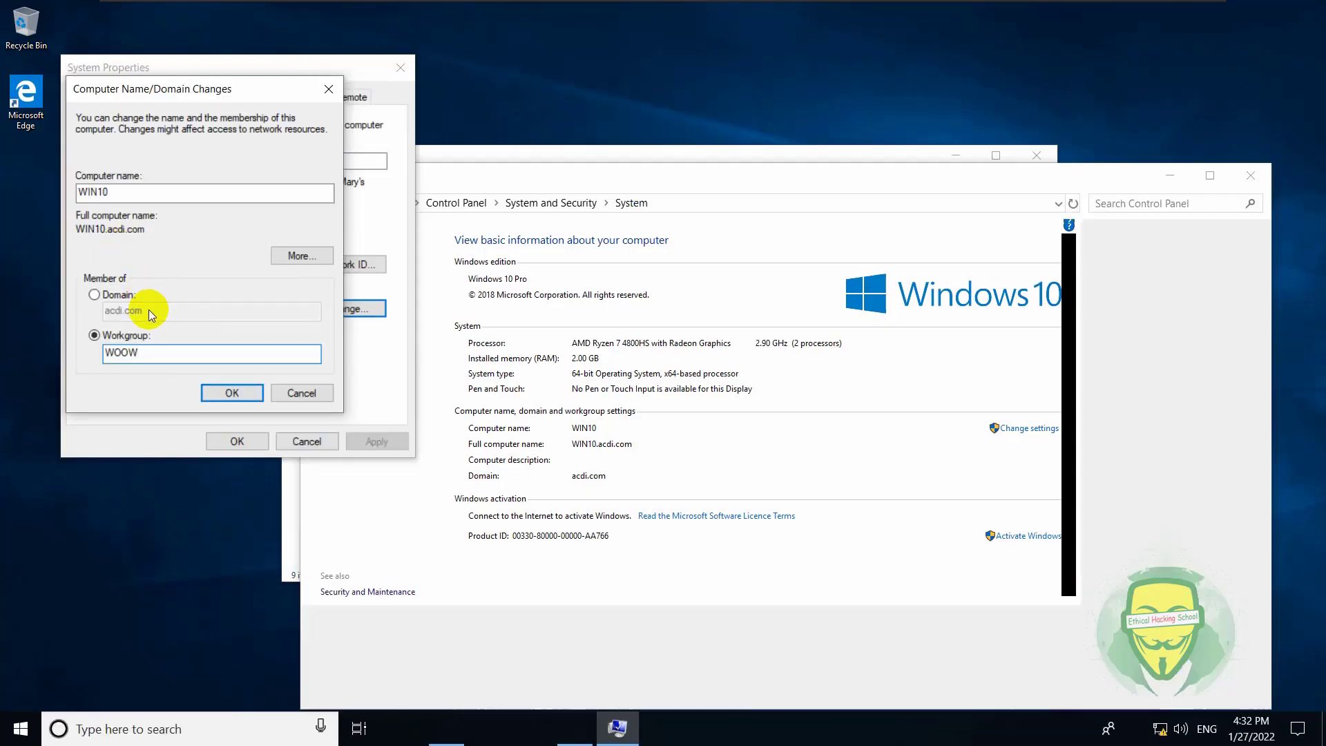
{"action": "left_click", "coordinate": [232, 393]}
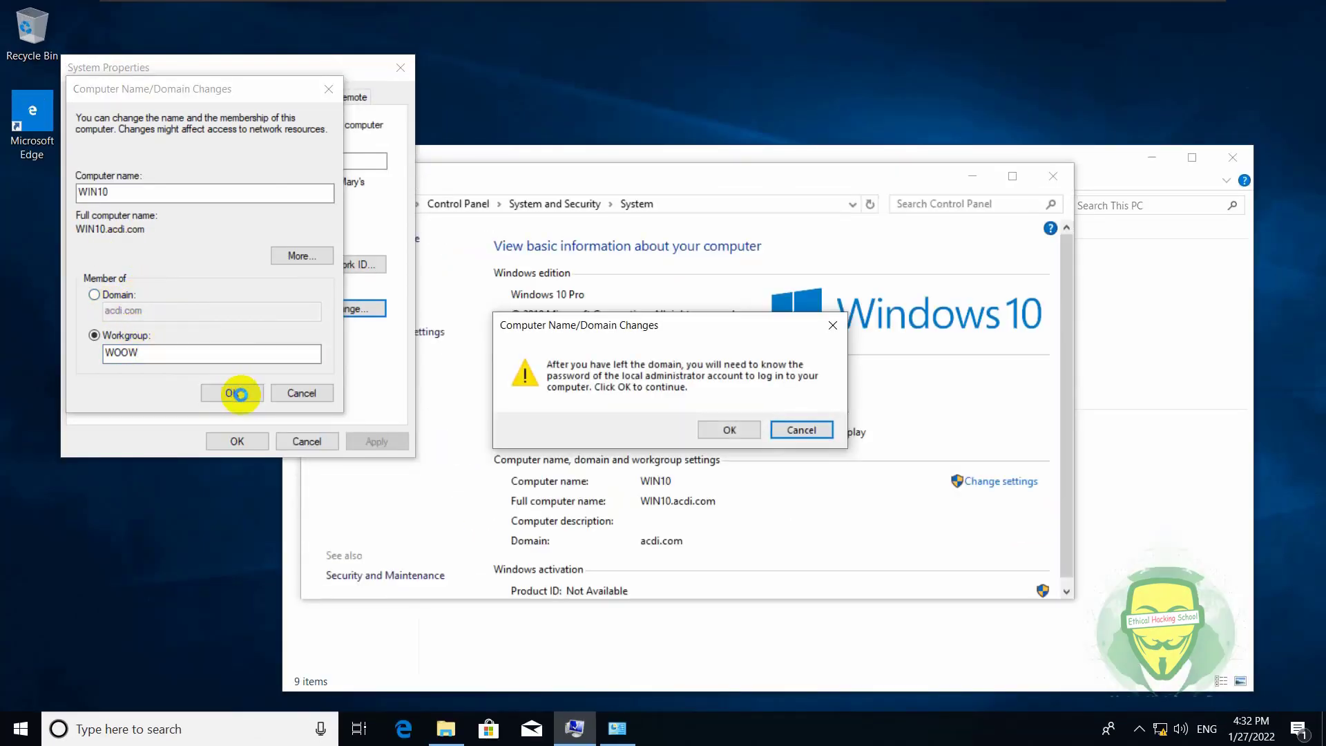
- Confirm leaving the domain, acknowledge the WOOW welcome, and restart Windows 10
{"action": "left_click", "coordinate": [728, 430]}
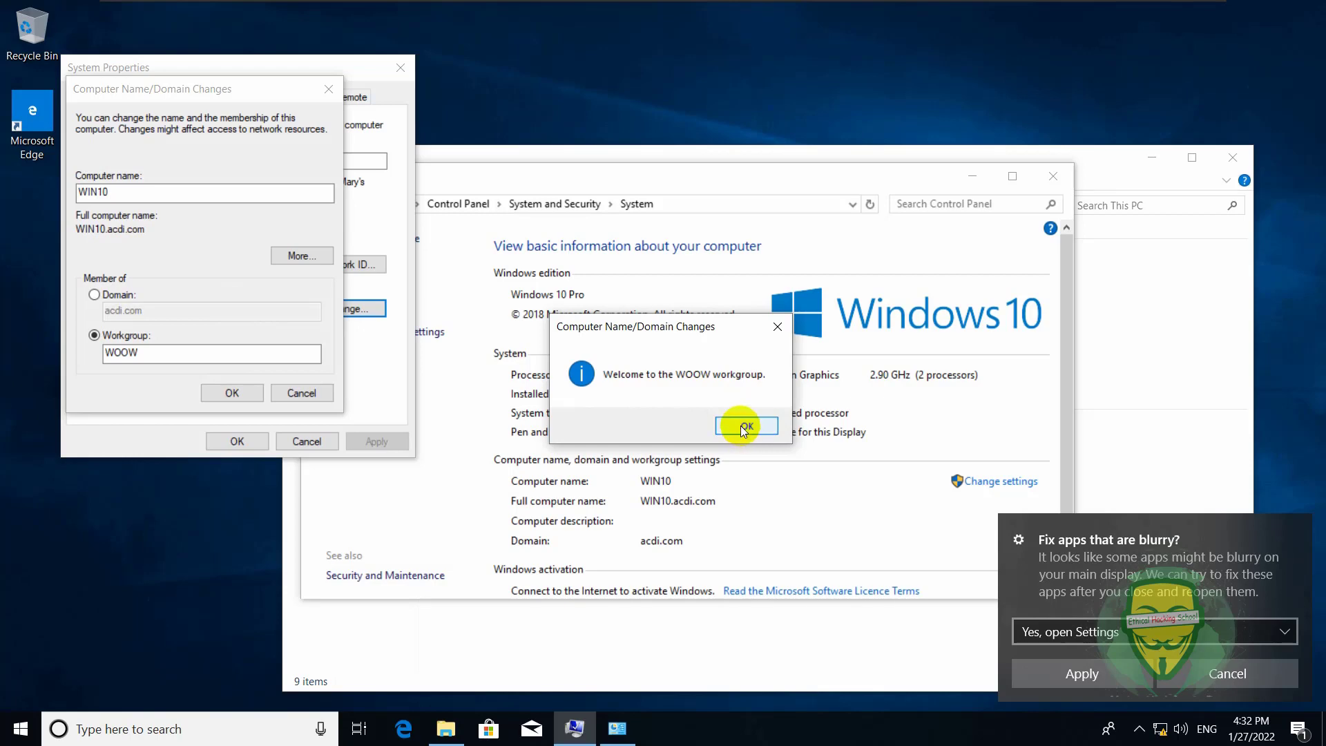
{"action": "left_click", "coordinate": [744, 429]}
{"action": "left_click", "coordinate": [778, 387]}
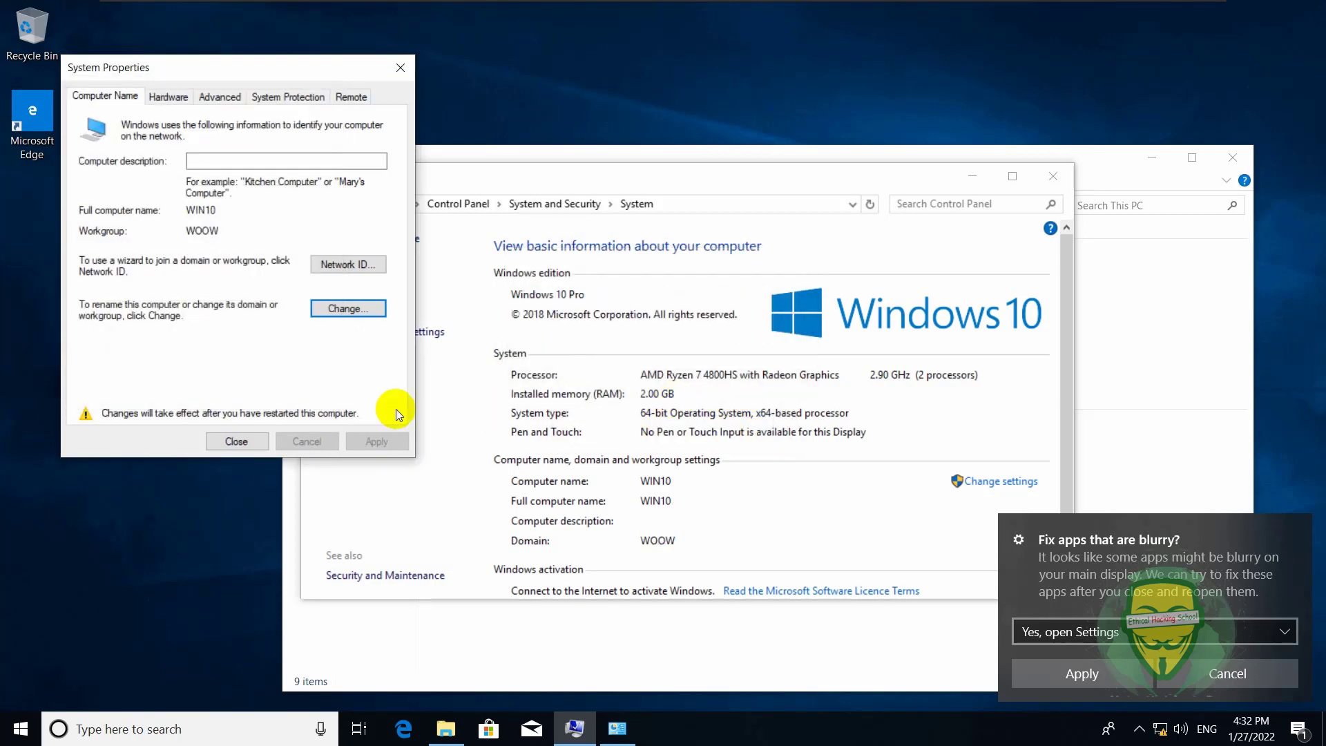
{"action": "left_click", "coordinate": [242, 445]}
{"action": "left_click", "coordinate": [655, 379]}
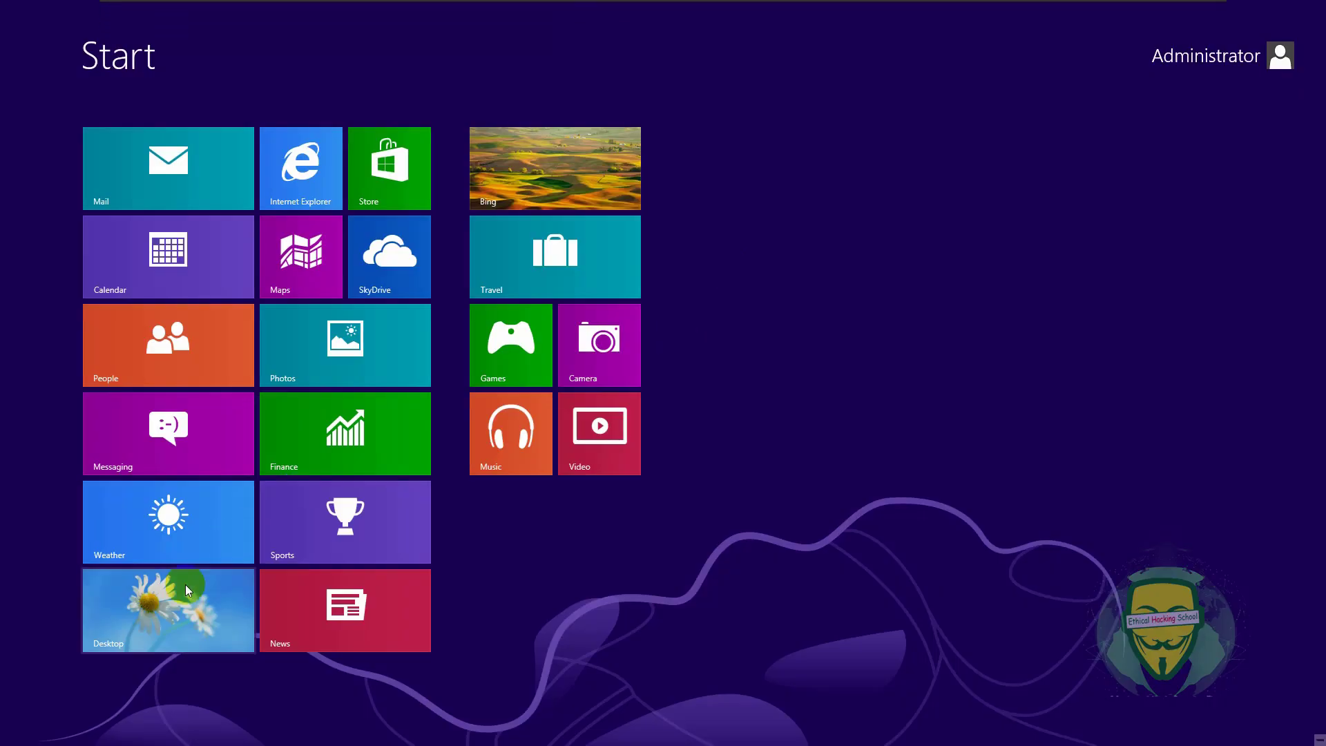
- Open the Windows 8 computer name settings from Computer's properties, postponing the VMware Tools log-off
{"action": "left_click", "coordinate": [187, 585]}
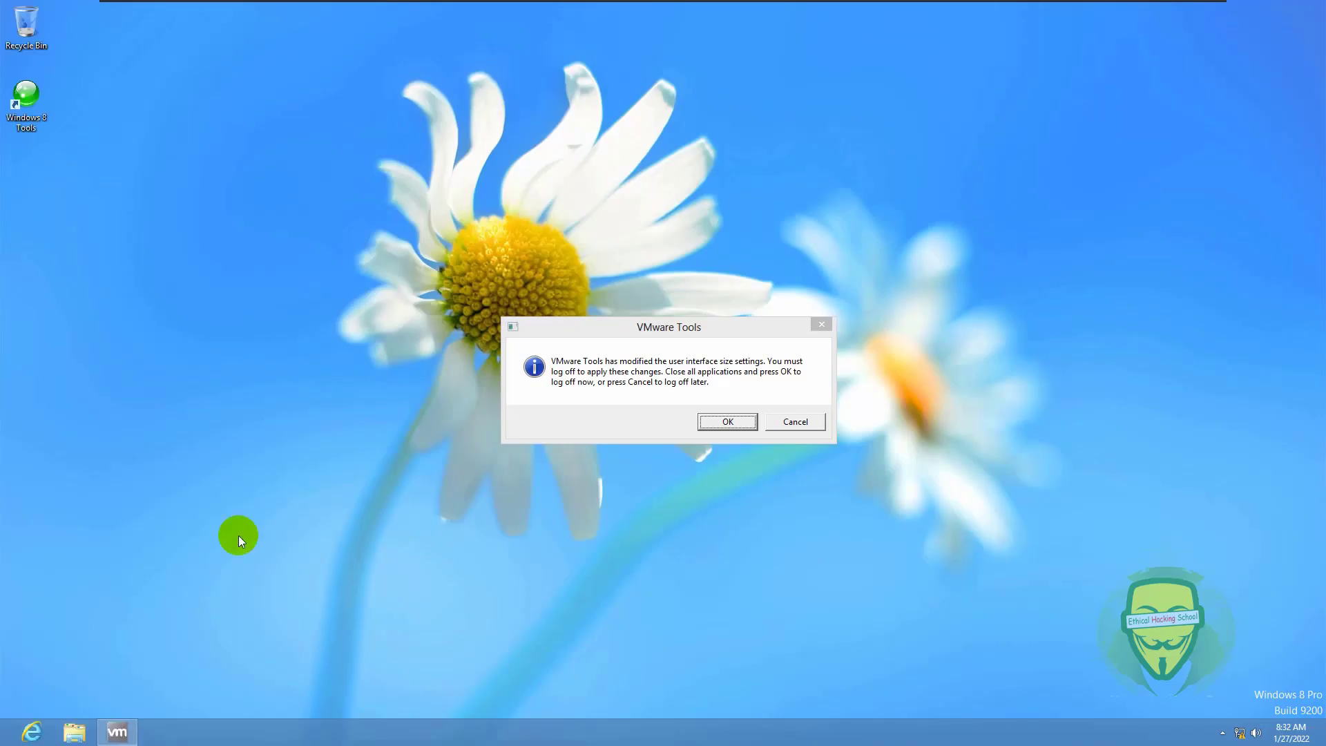
{"action": "left_click", "coordinate": [75, 732]}
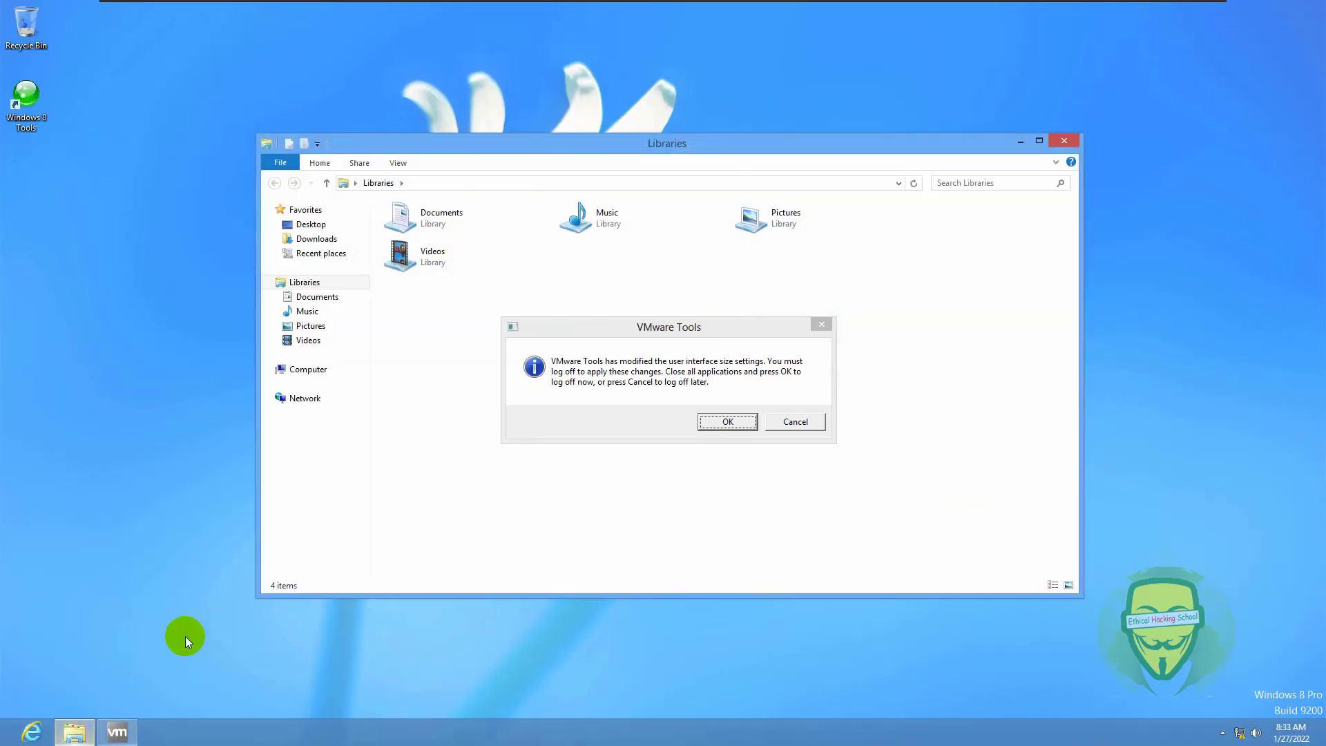
{"action": "left_click", "coordinate": [310, 369]}
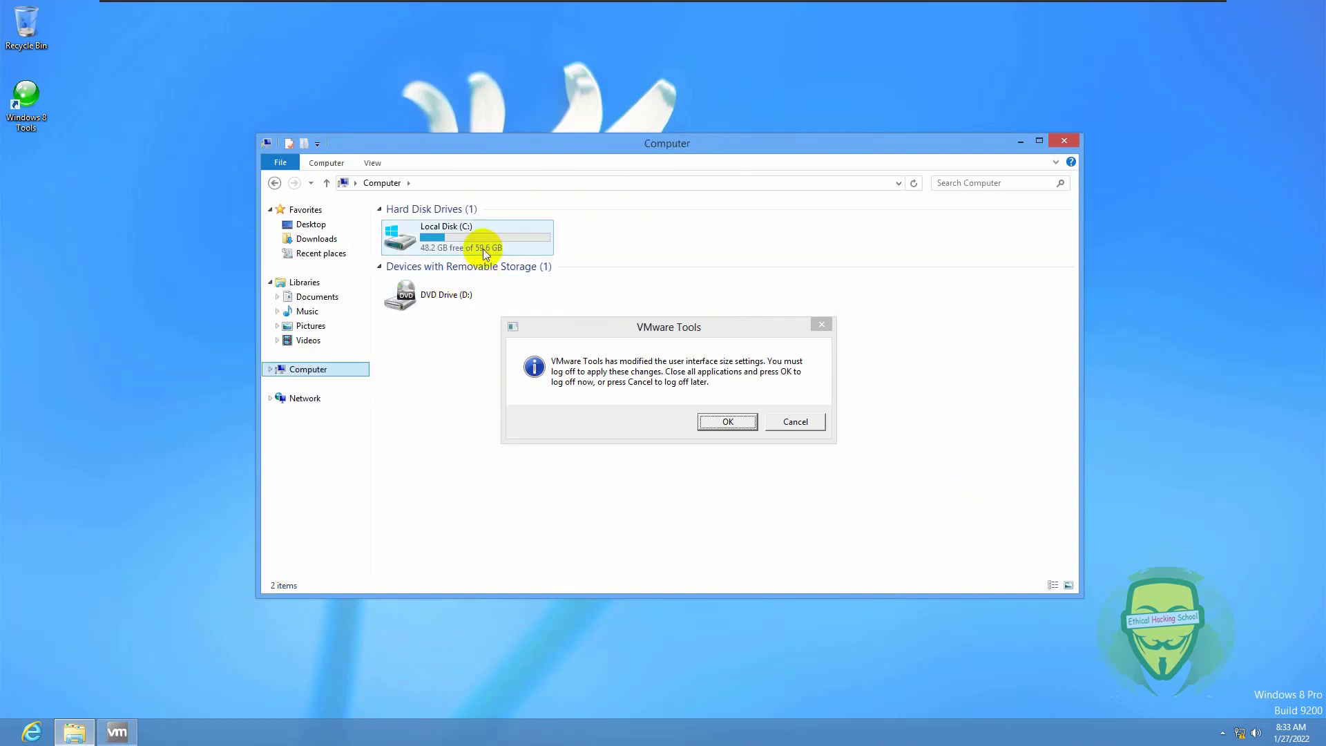
{"action": "right_click", "coordinate": [453, 377]}
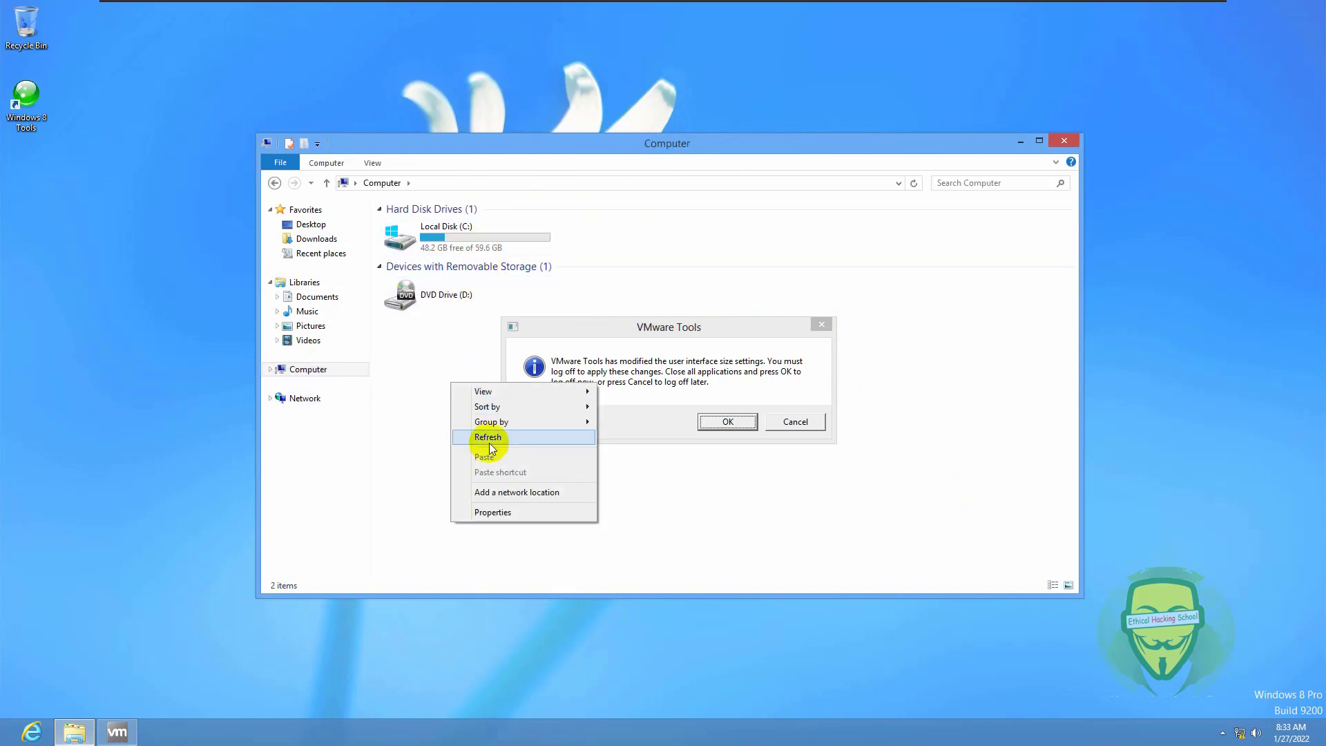
{"action": "left_click", "coordinate": [491, 506]}
{"action": "left_click", "coordinate": [1036, 424]}
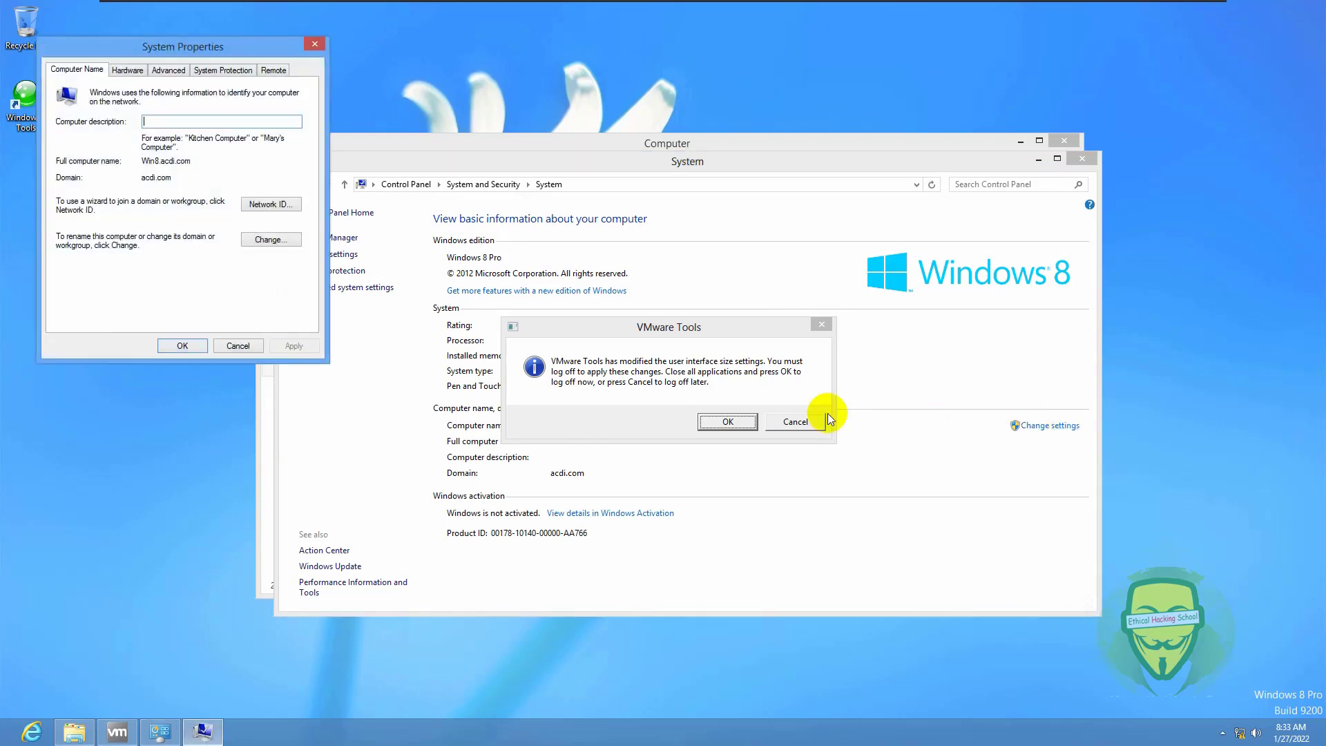
{"action": "left_click", "coordinate": [796, 422]}
- Switch Win8's membership from the acdi.com domain to workgroup WOW and confirm leaving
{"action": "left_click", "coordinate": [268, 239]}
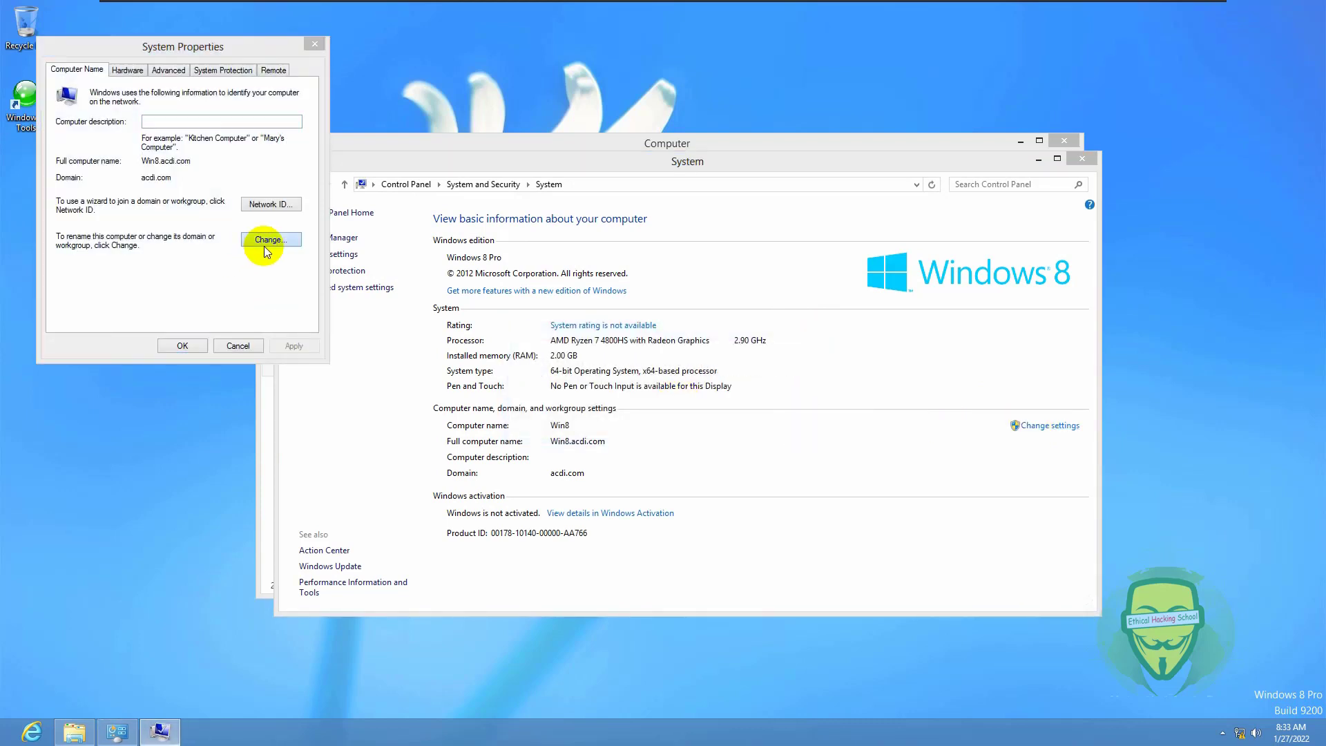
{"action": "left_click", "coordinate": [69, 266]}
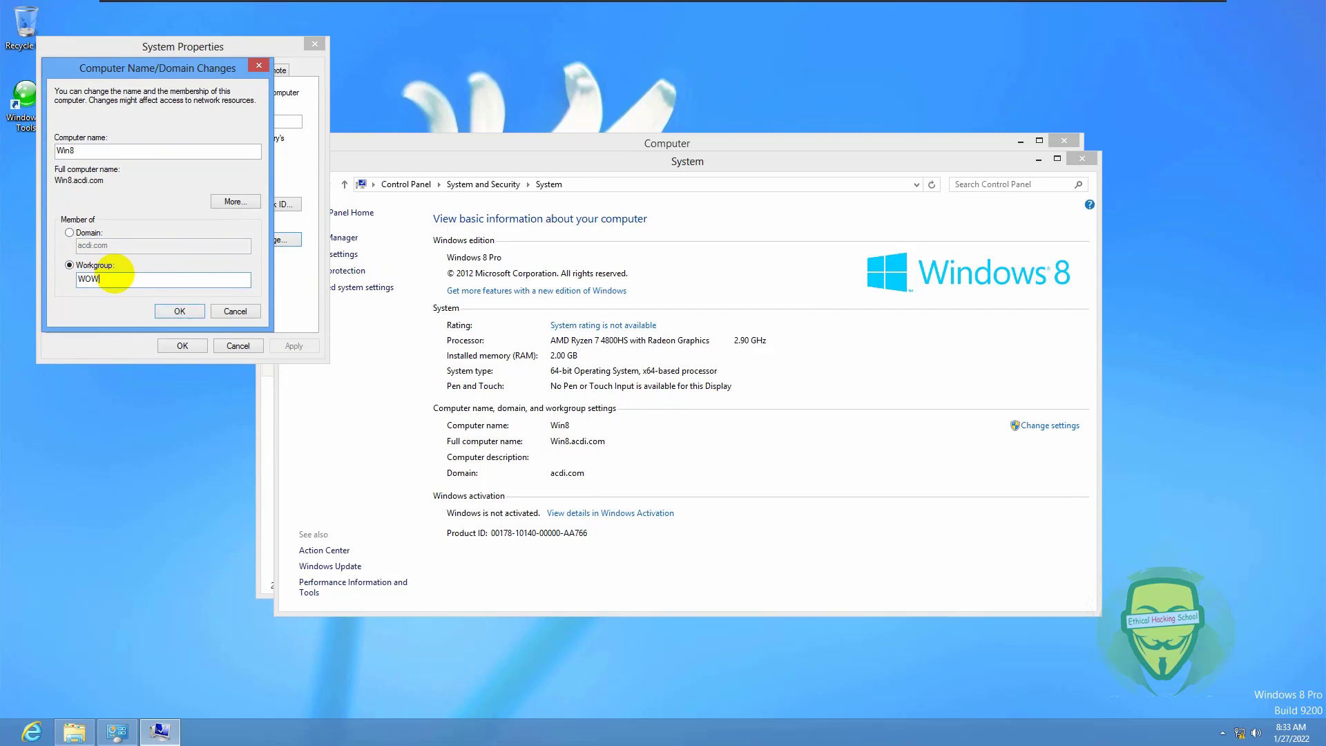
{"action": "left_click", "coordinate": [180, 311]}
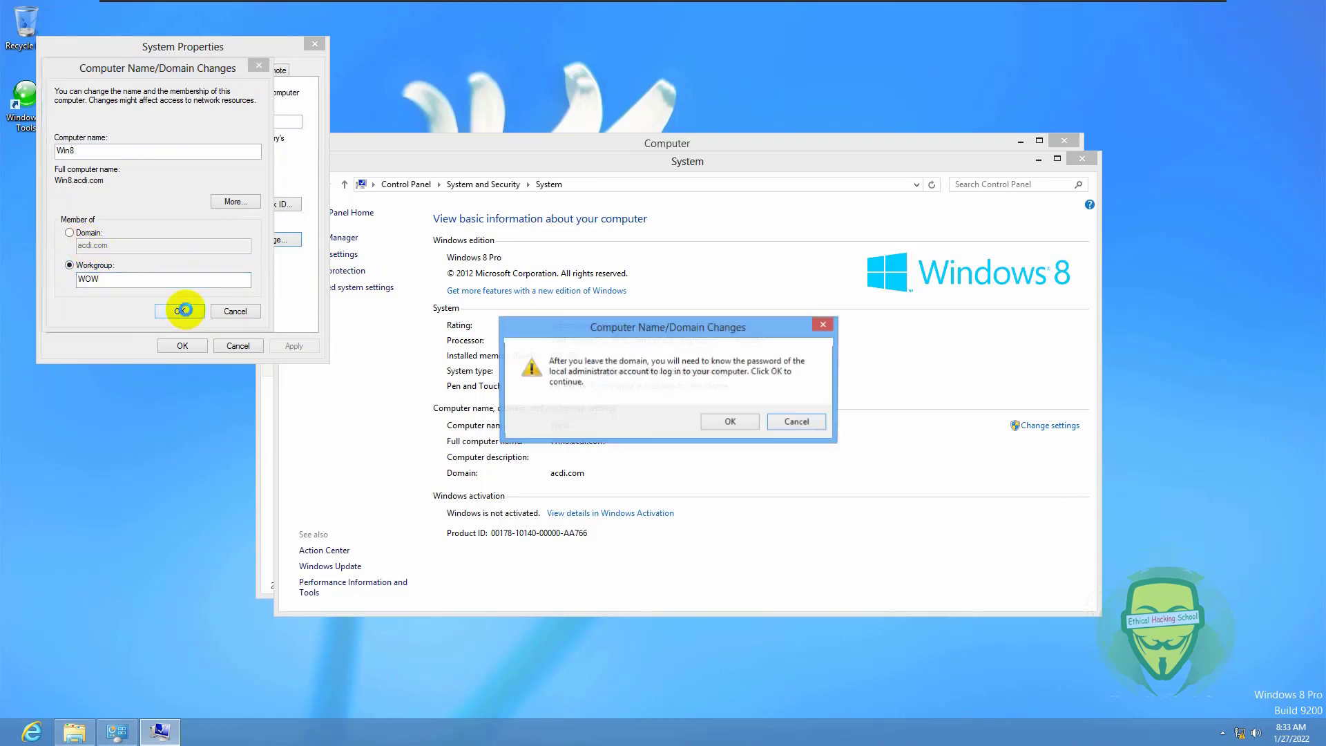
{"action": "left_click", "coordinate": [727, 421]}
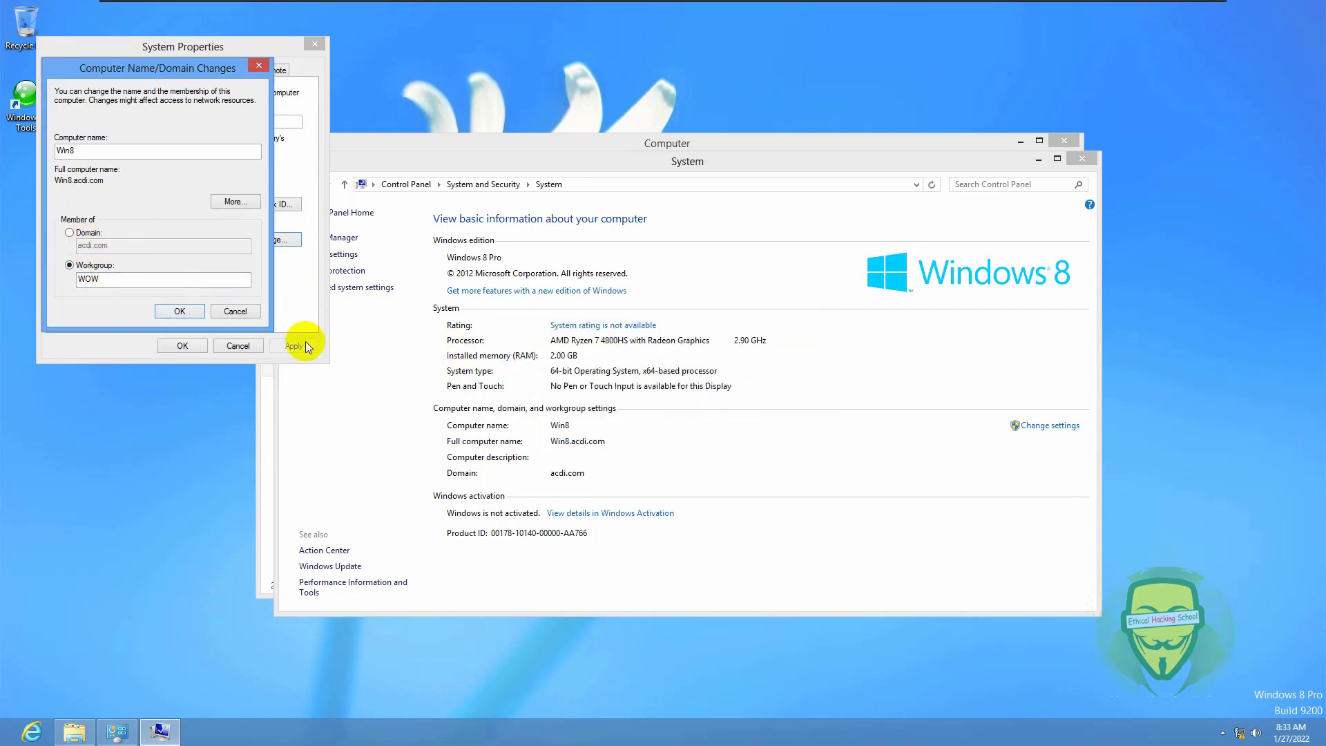
{"action": "left_click", "coordinate": [181, 311]}
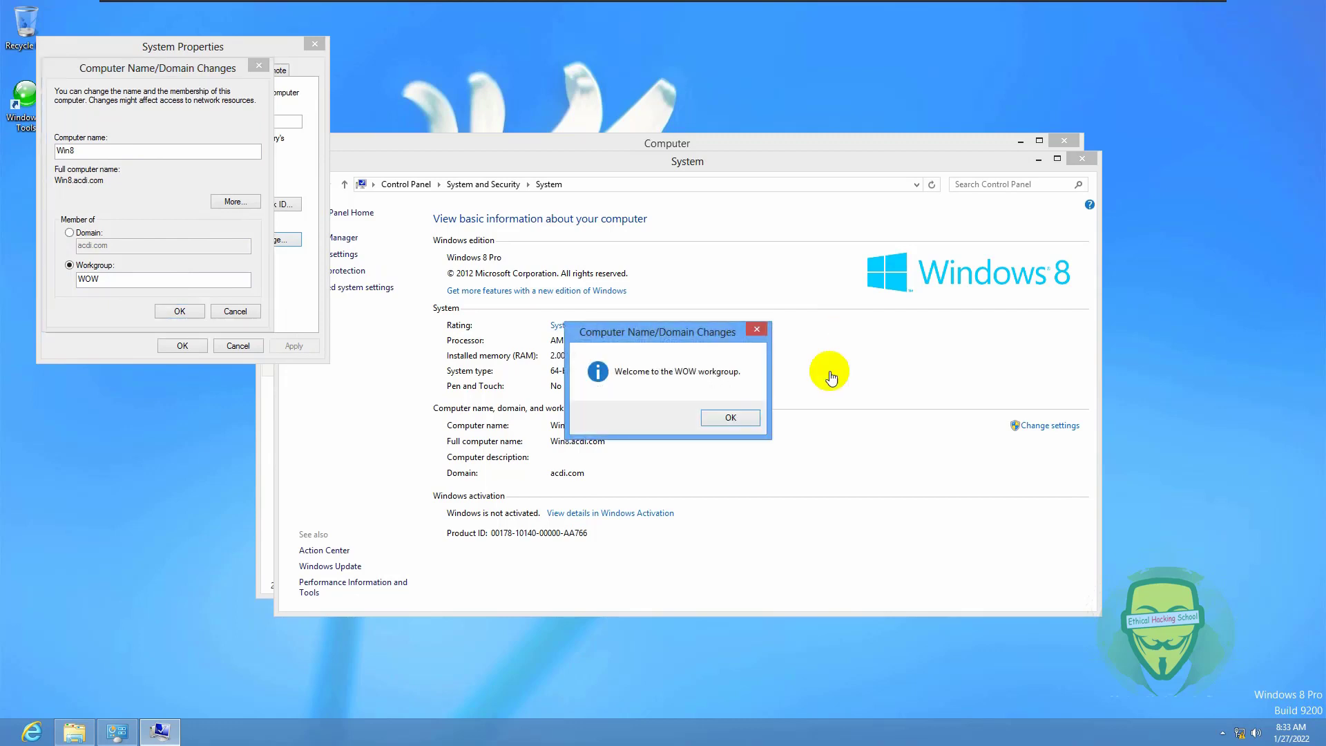
- Acknowledge the WOW welcome and restart notice, then restart Windows 8
{"action": "left_click", "coordinate": [732, 417]}
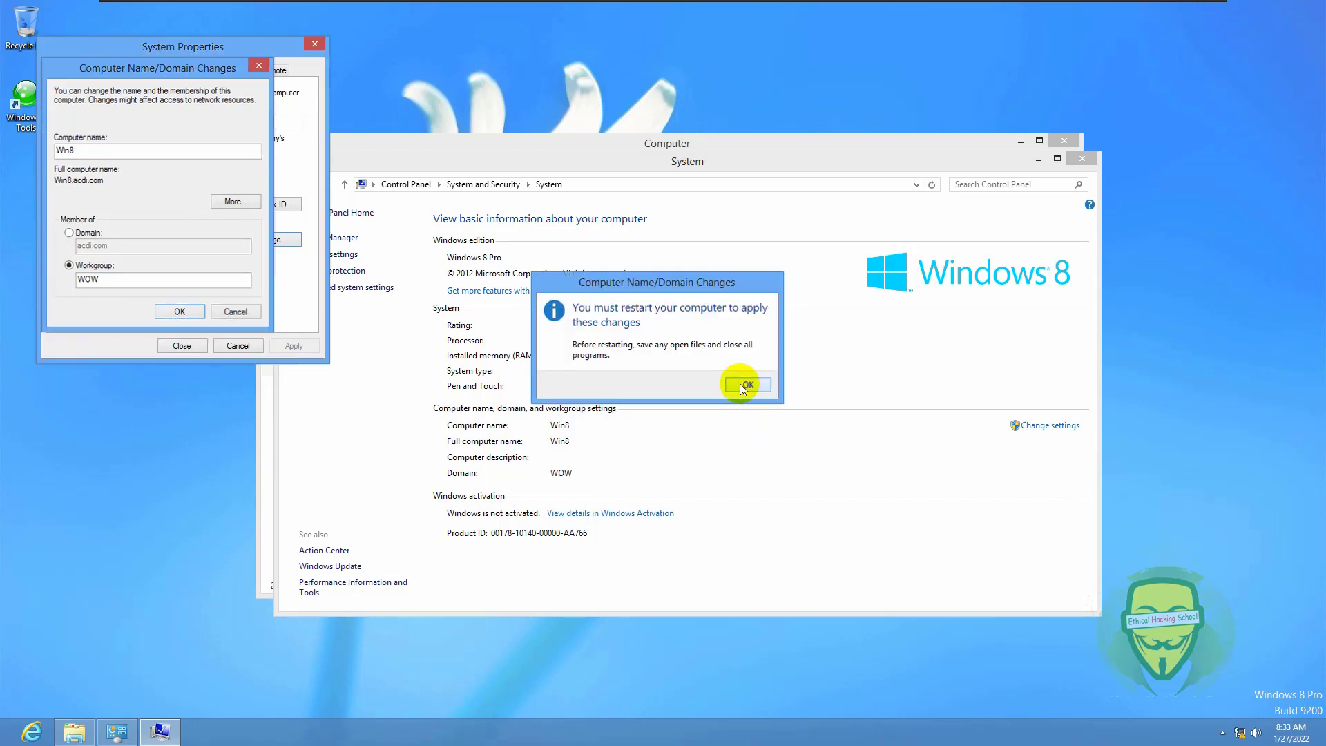
{"action": "left_click", "coordinate": [741, 384]}
{"action": "left_click", "coordinate": [181, 344]}
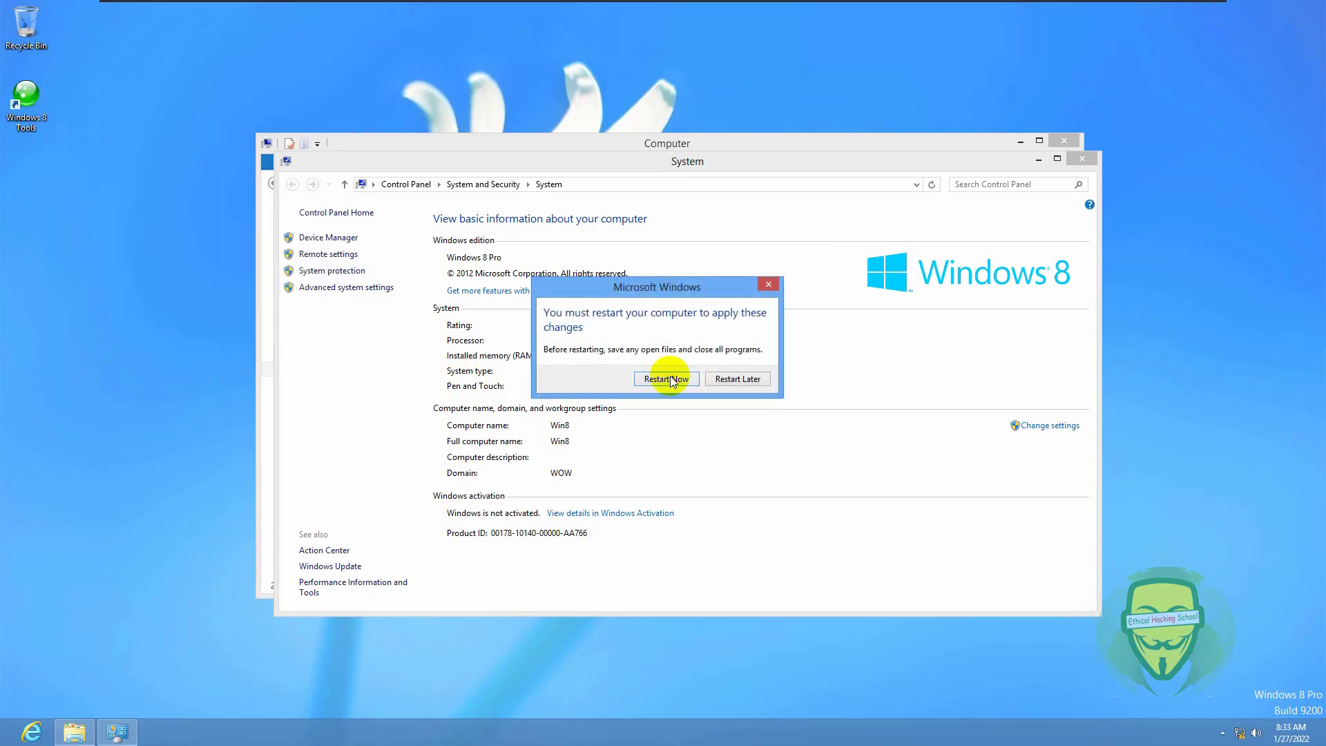
{"action": "left_click", "coordinate": [667, 377]}
- On the Win SRV 2022 domain controller, refresh the acdi.com Computers container several times
{"action": "mouse_move", "coordinate": [861, 7]}
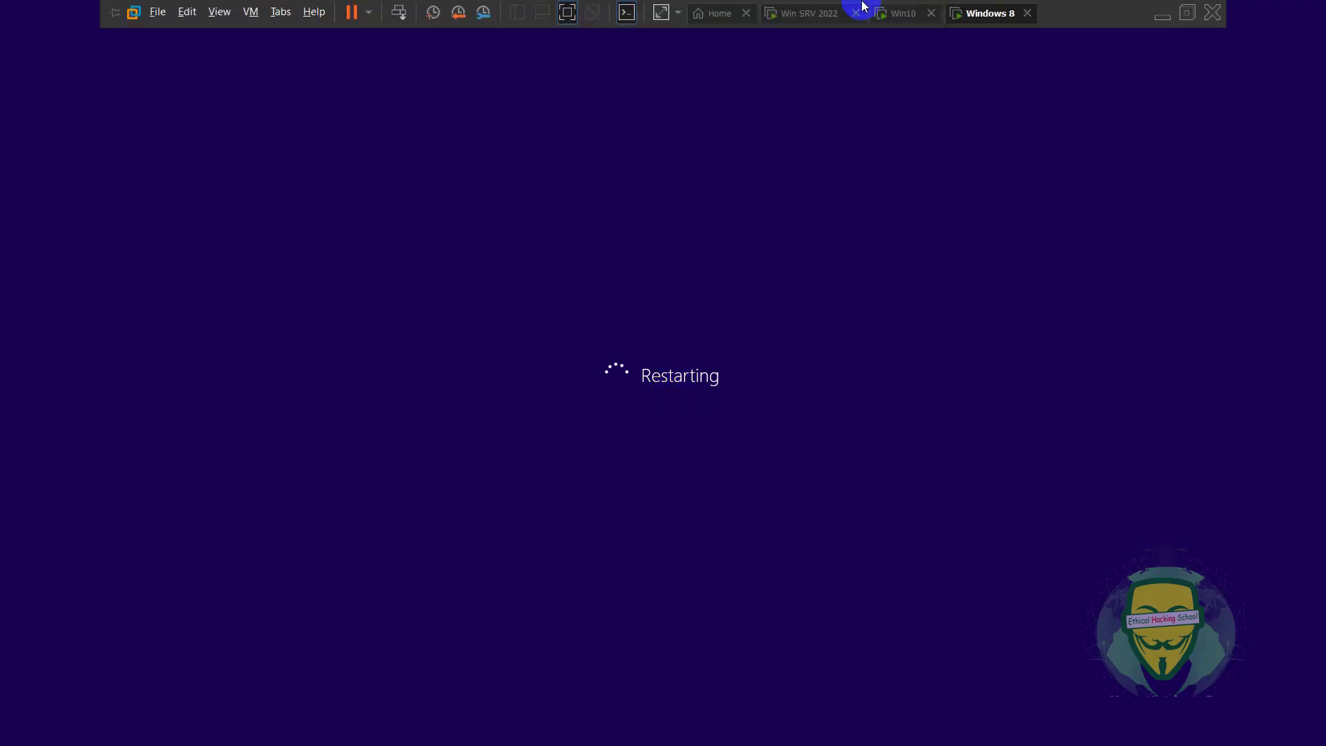
{"action": "left_click", "coordinate": [823, 16]}
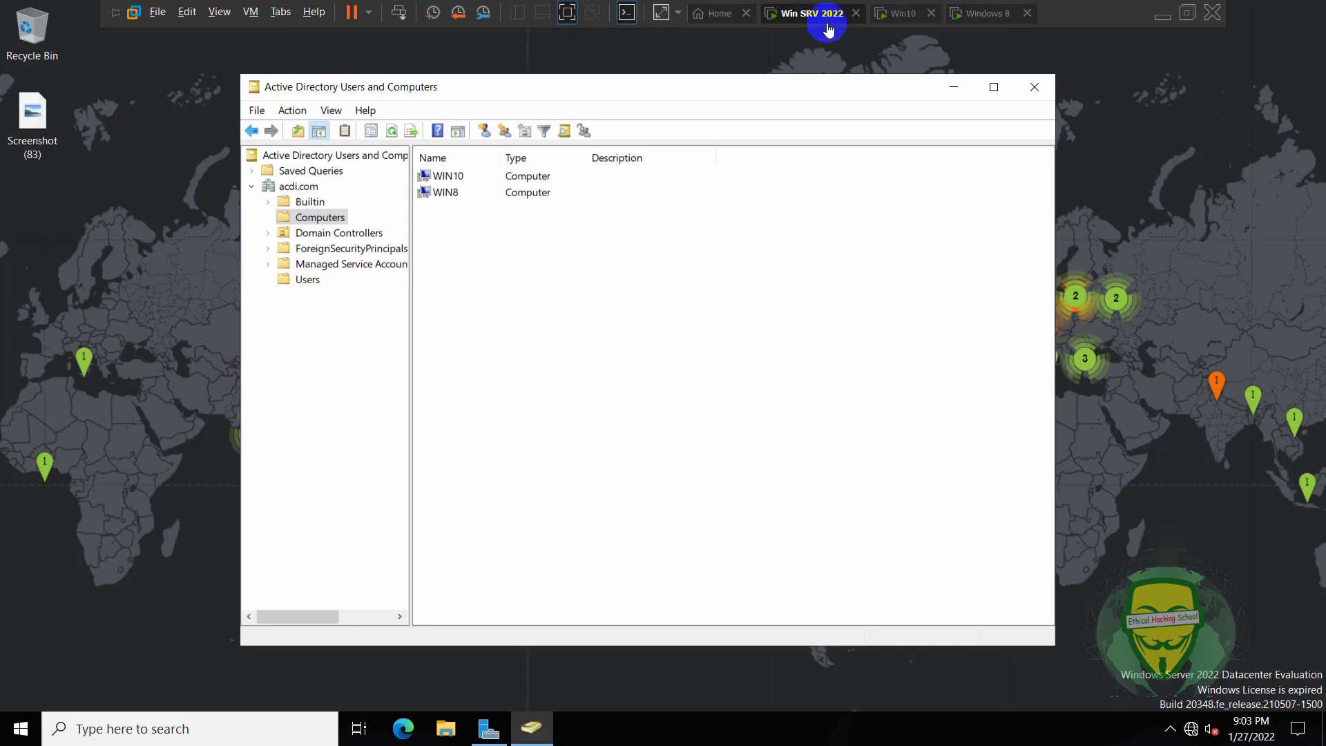
{"action": "left_click", "coordinate": [392, 131]}
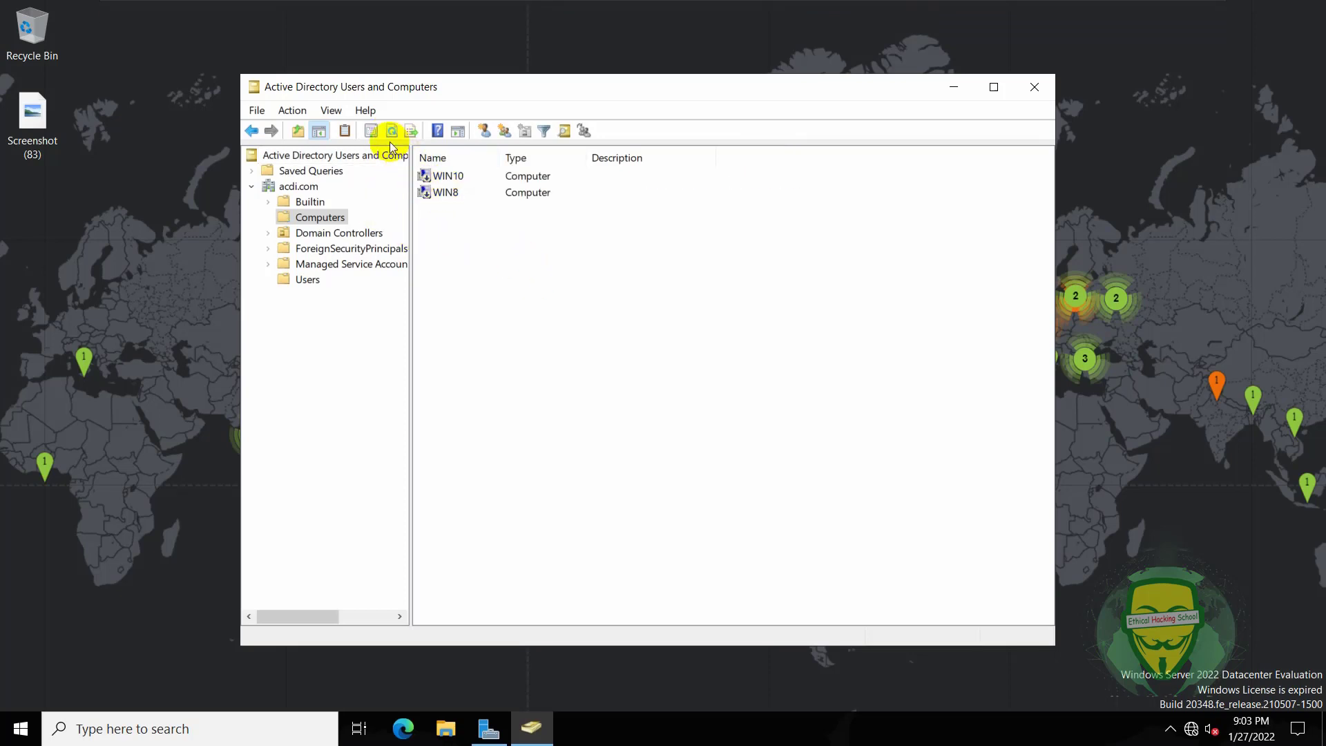
{"action": "left_click", "coordinate": [390, 131]}
{"action": "left_click", "coordinate": [391, 132]}
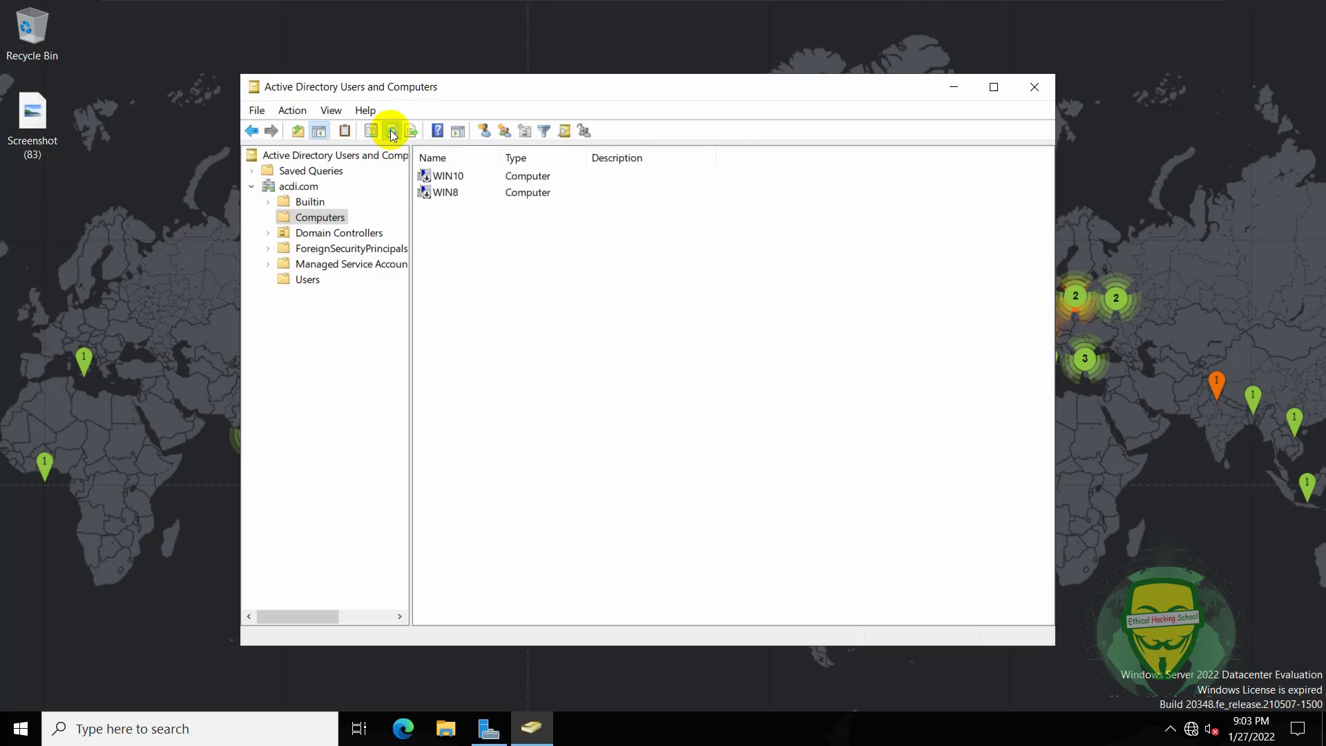
{"action": "left_click", "coordinate": [391, 132]}
{"action": "left_click", "coordinate": [391, 132]}
{"action": "left_click", "coordinate": [391, 132]}
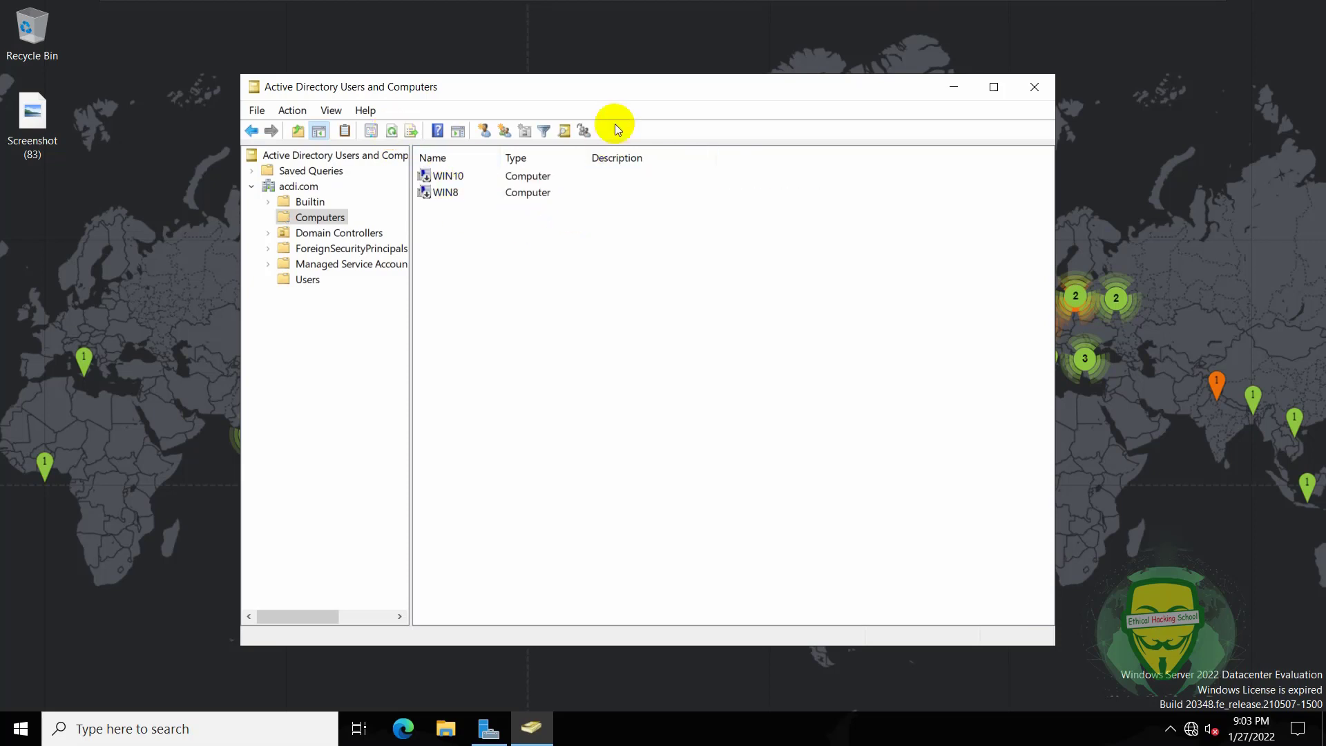
- Reposition the Active Directory window and refresh again; WIN10 and WIN8 remain listed
{"action": "left_click_drag", "start_coordinate": [616, 92], "coordinate": [597, 69]}
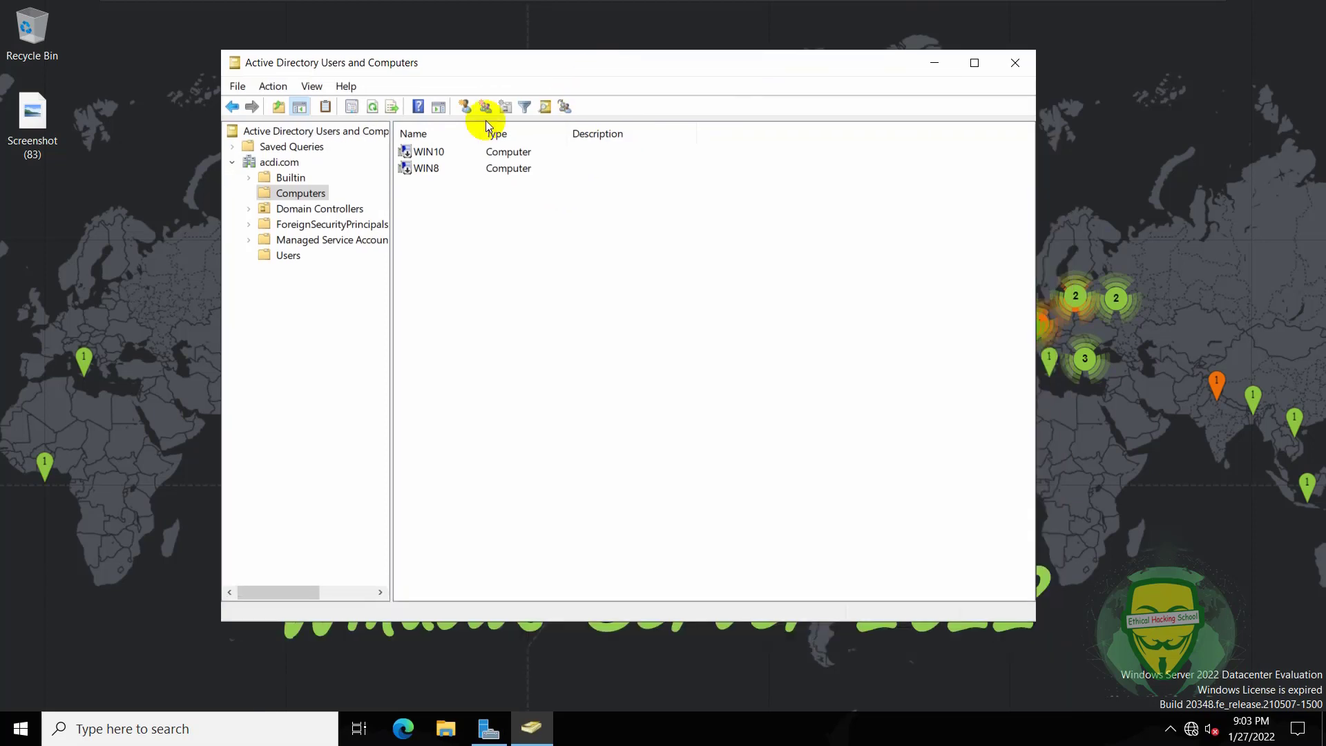
{"action": "left_click", "coordinate": [373, 106]}
{"action": "left_click", "coordinate": [373, 106]}
{"action": "left_click", "coordinate": [372, 106]}
{"action": "mouse_move", "coordinate": [699, 5]}
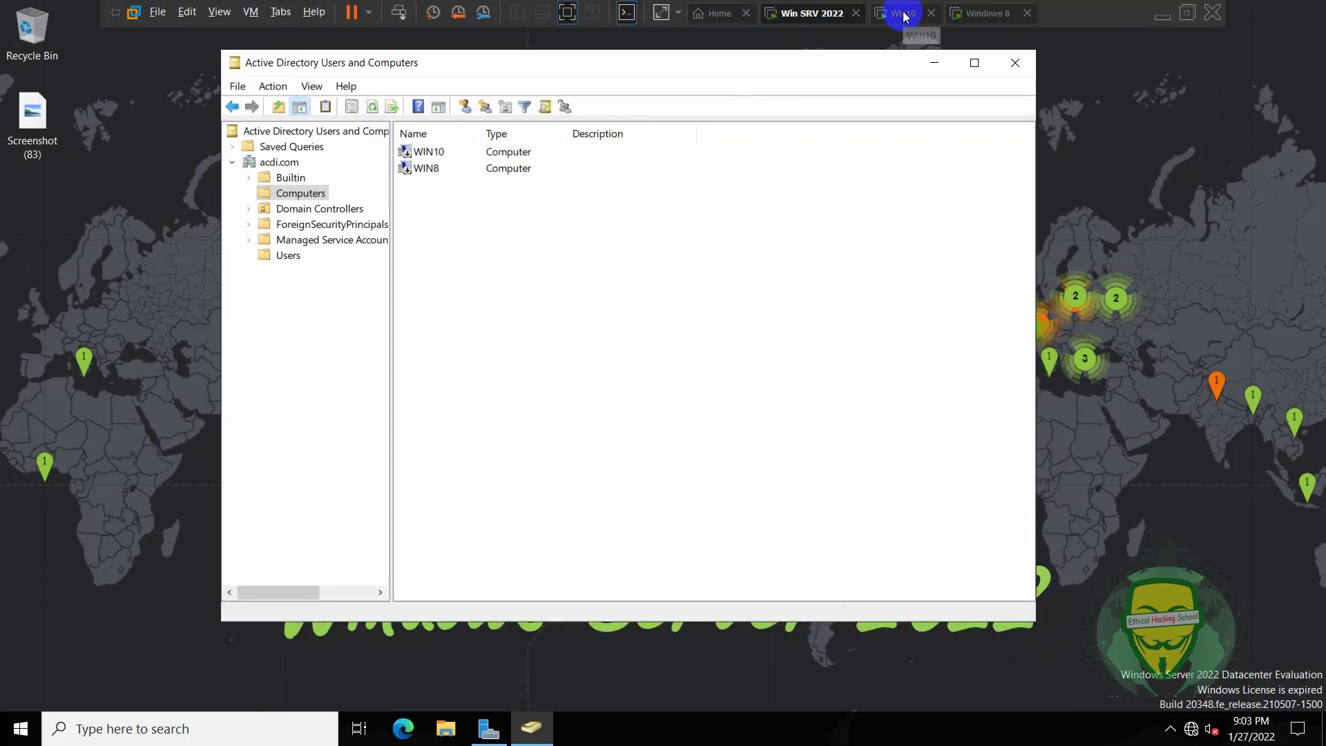
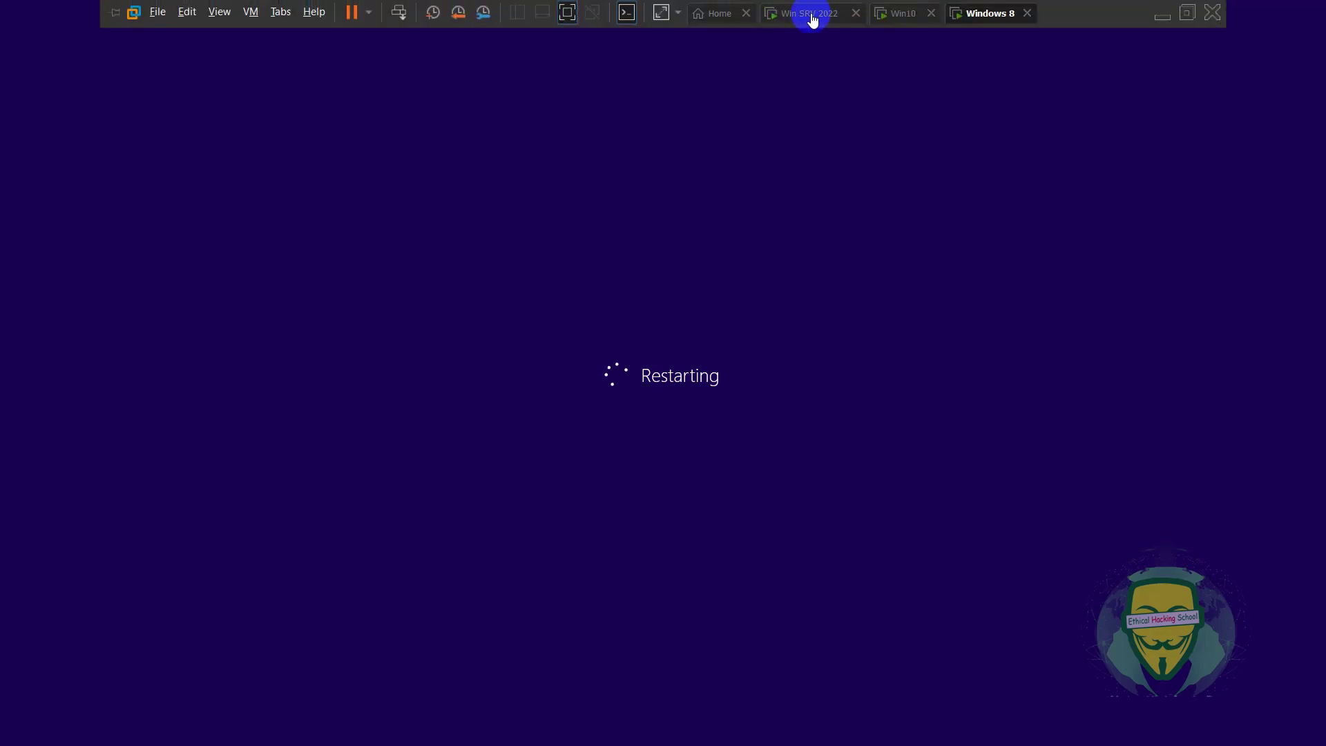
- On the Win SRV 2022 server, refresh the acdi.com Computers container several times
{"action": "left_click", "coordinate": [812, 13]}
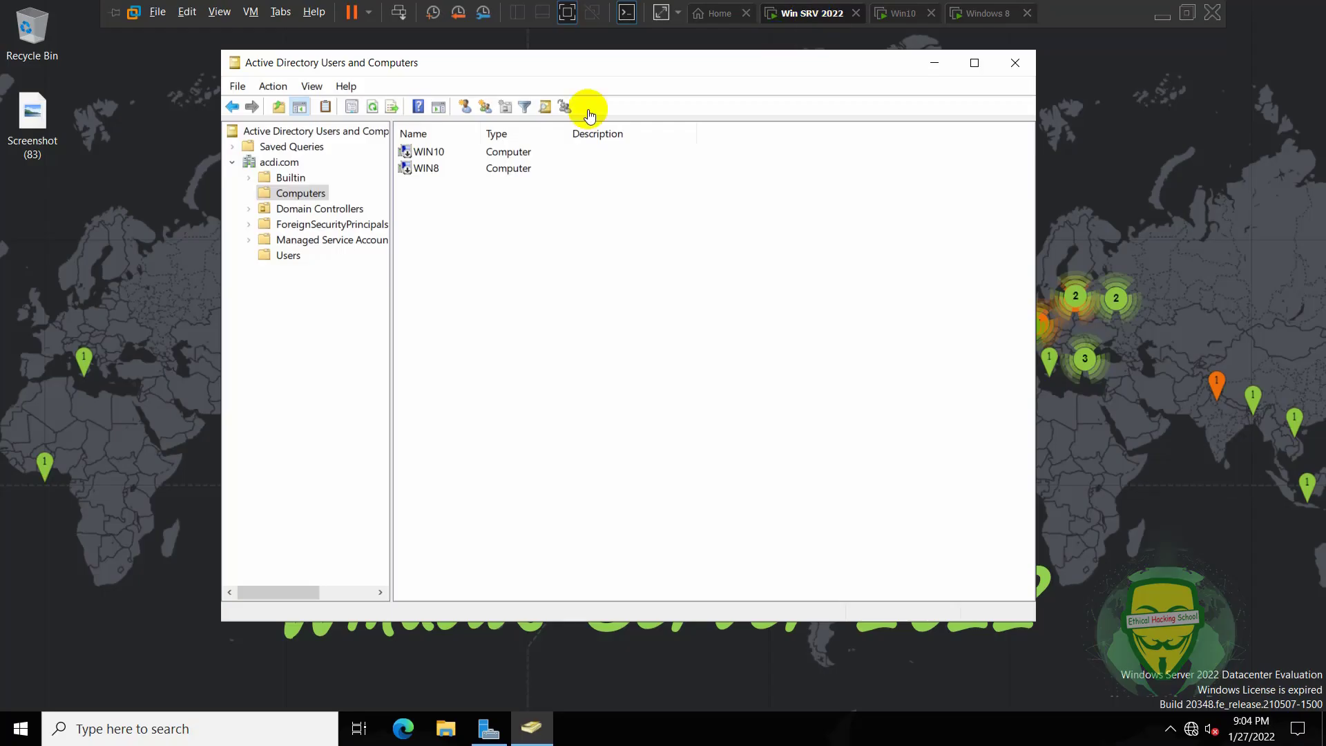
{"action": "left_click", "coordinate": [375, 109]}
{"action": "left_click", "coordinate": [375, 110]}
{"action": "left_click", "coordinate": [375, 109]}
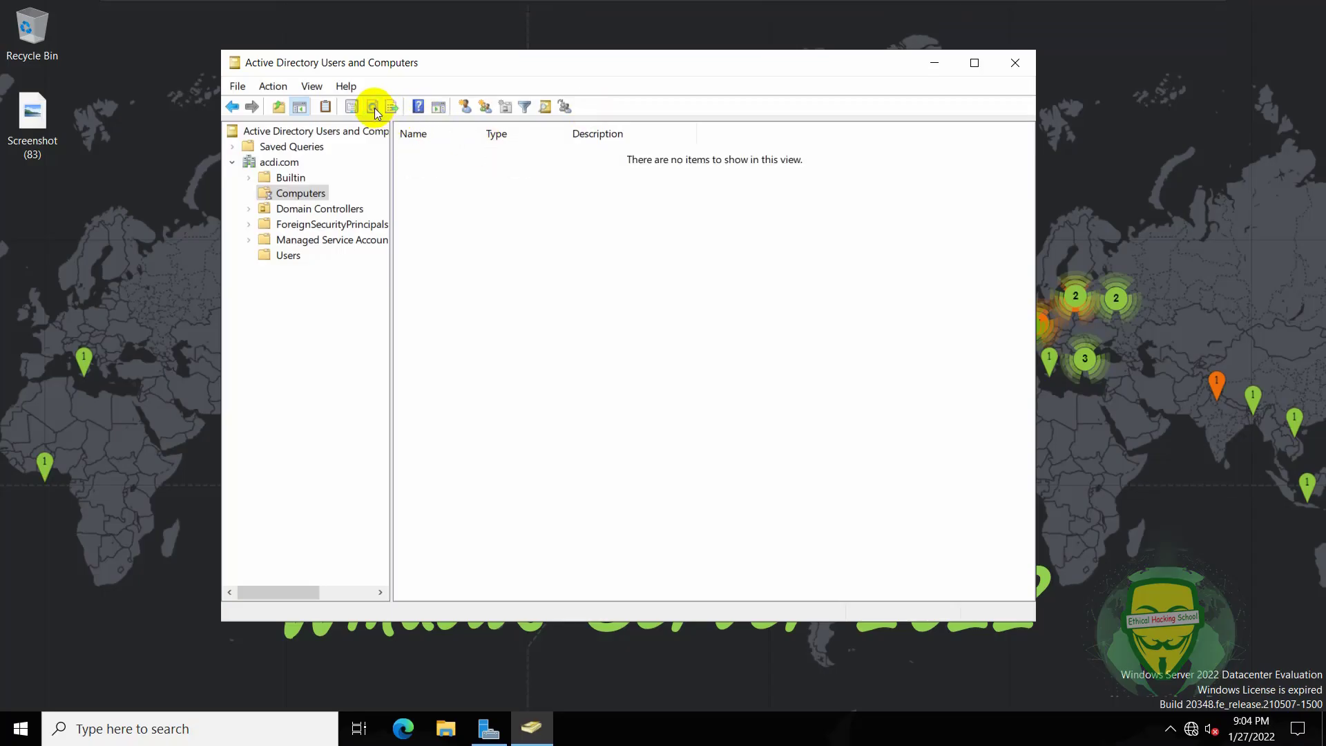
{"action": "left_click", "coordinate": [375, 109]}
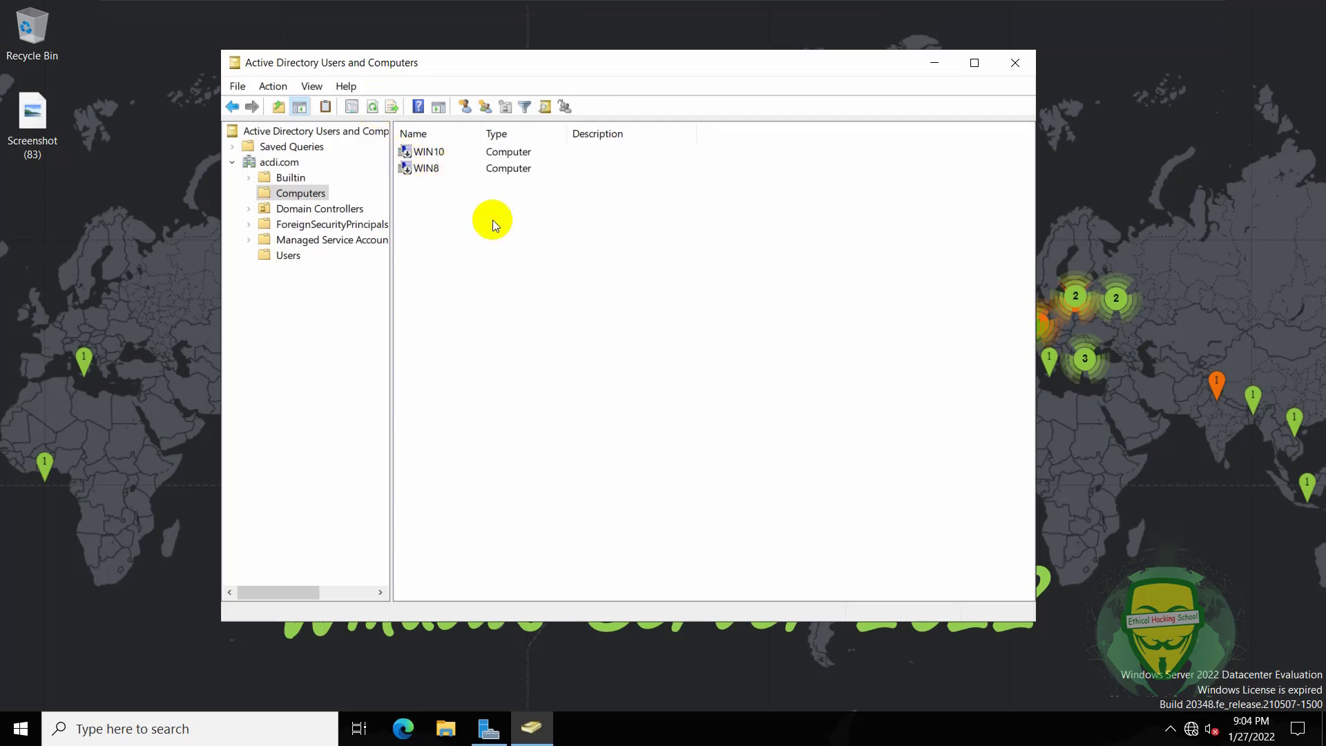
- Select the WIN10 and WIN8 entries, then open the Users container and select the domain user account
{"action": "left_click_drag", "start_coordinate": [566, 195], "coordinate": [414, 173]}
{"action": "left_click", "coordinate": [525, 259]}
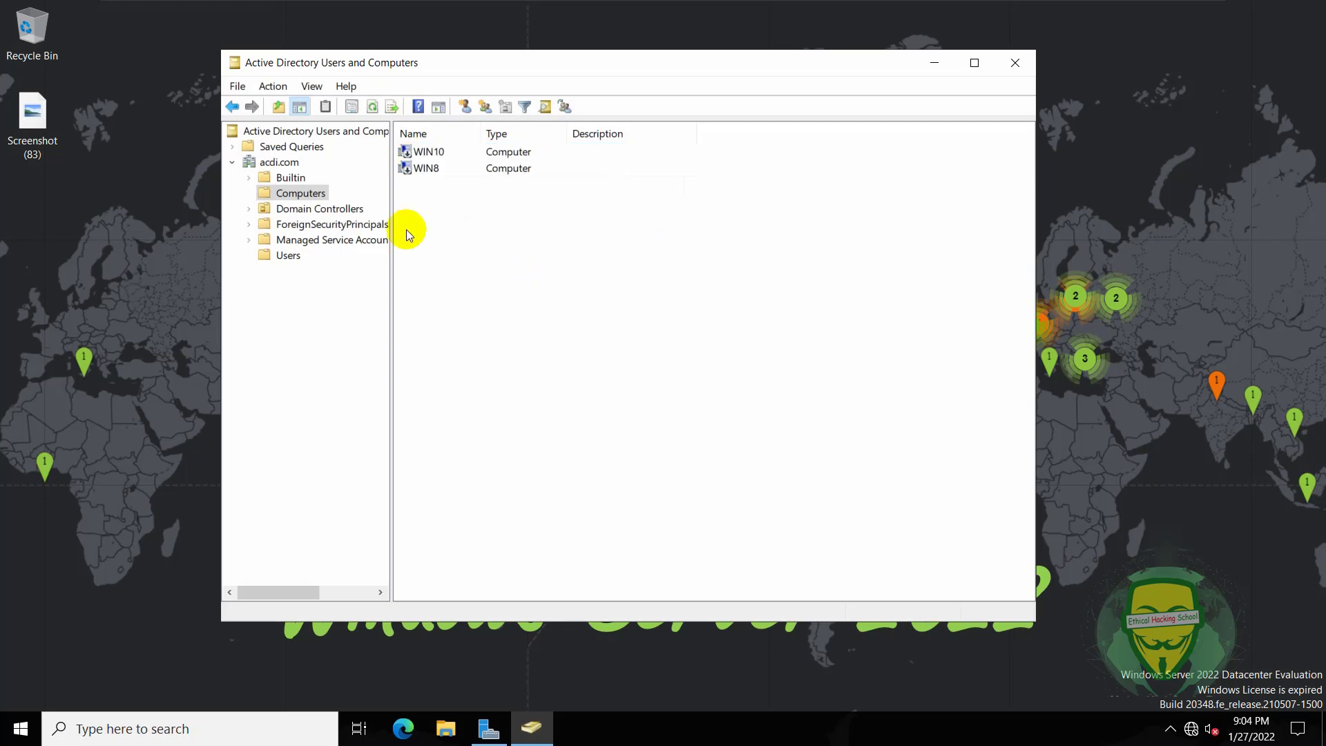
{"action": "left_click", "coordinate": [288, 255]}
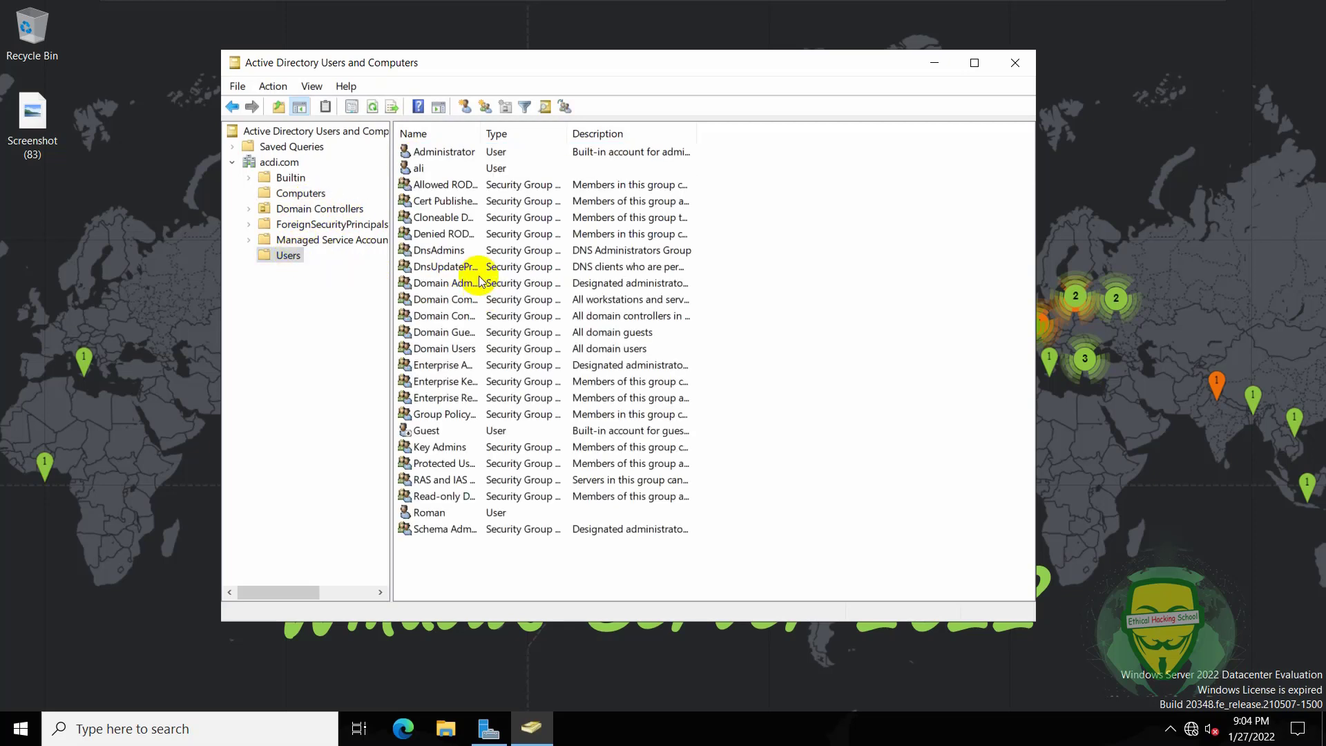
{"action": "left_click", "coordinate": [428, 169]}
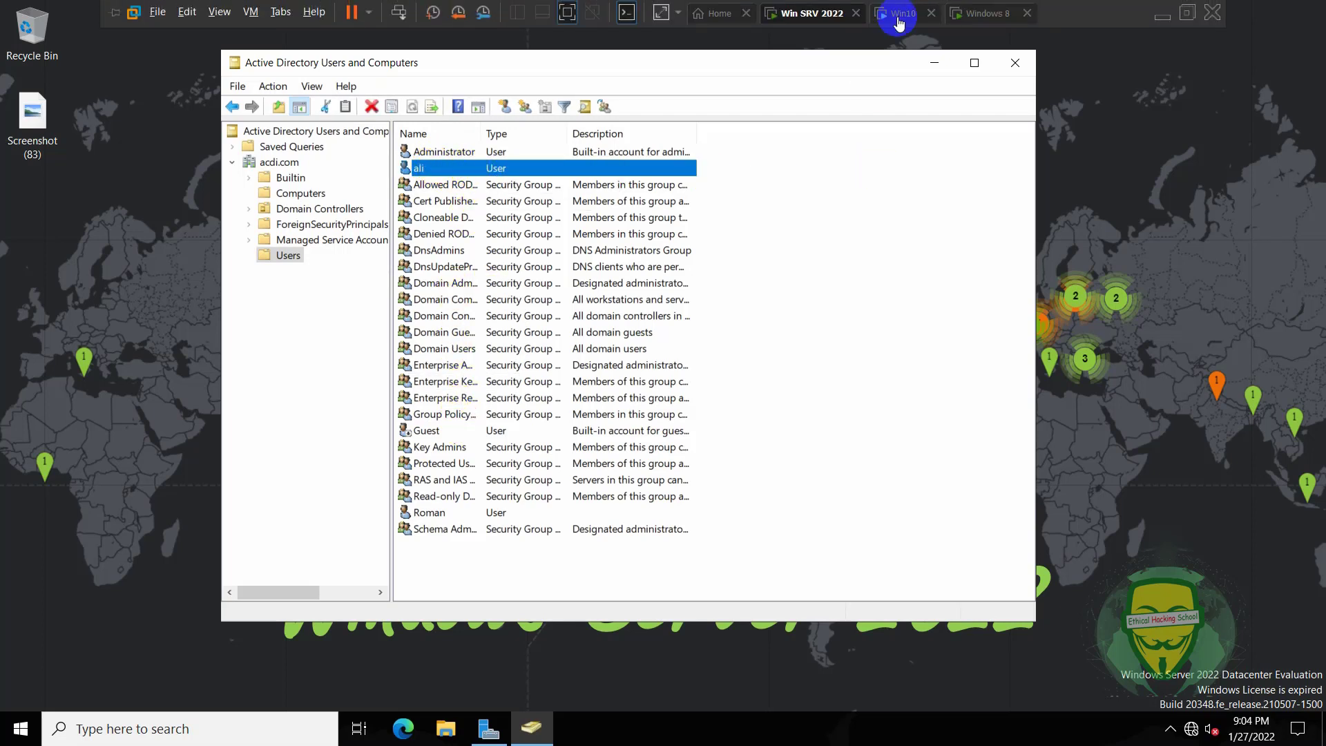
- Sign in to the Win10 virtual machine with its account password
{"action": "left_click", "coordinate": [898, 13]}
{"action": "left_click", "coordinate": [523, 379]}
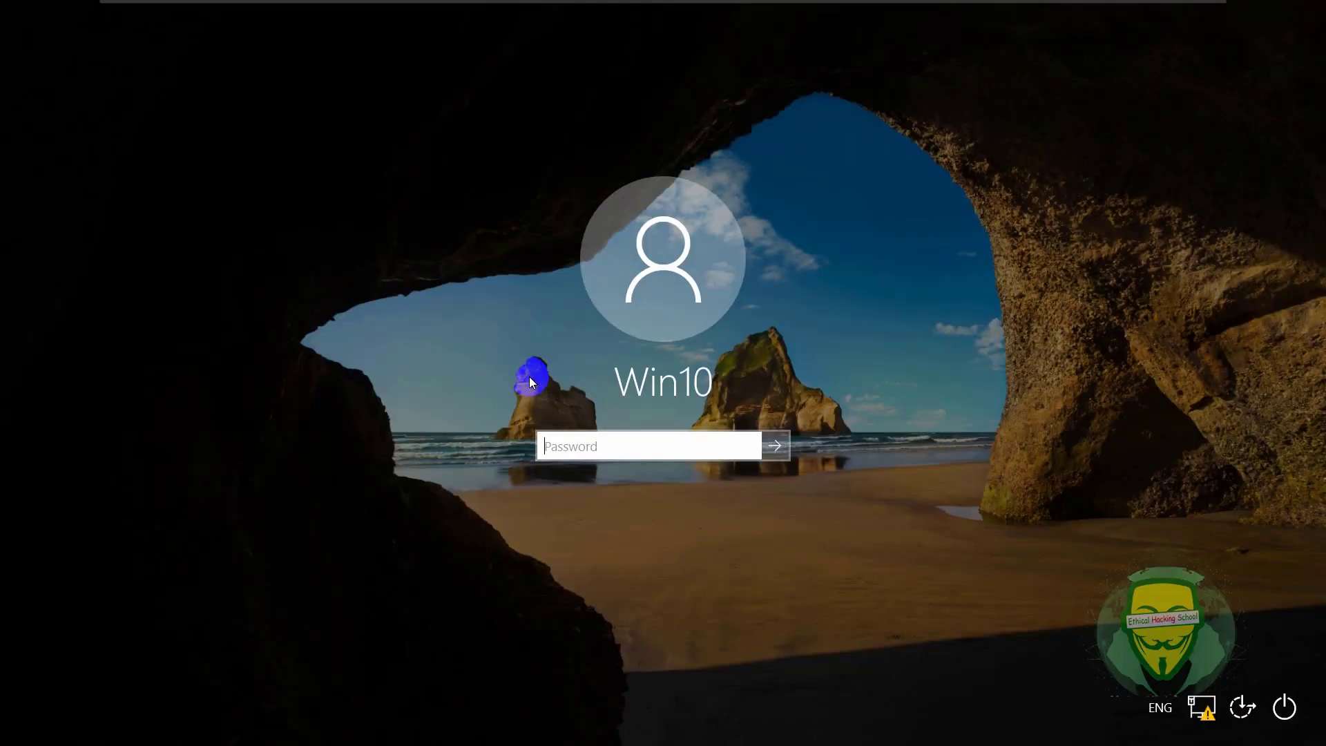
{"action": "left_click", "coordinate": [805, 458]}
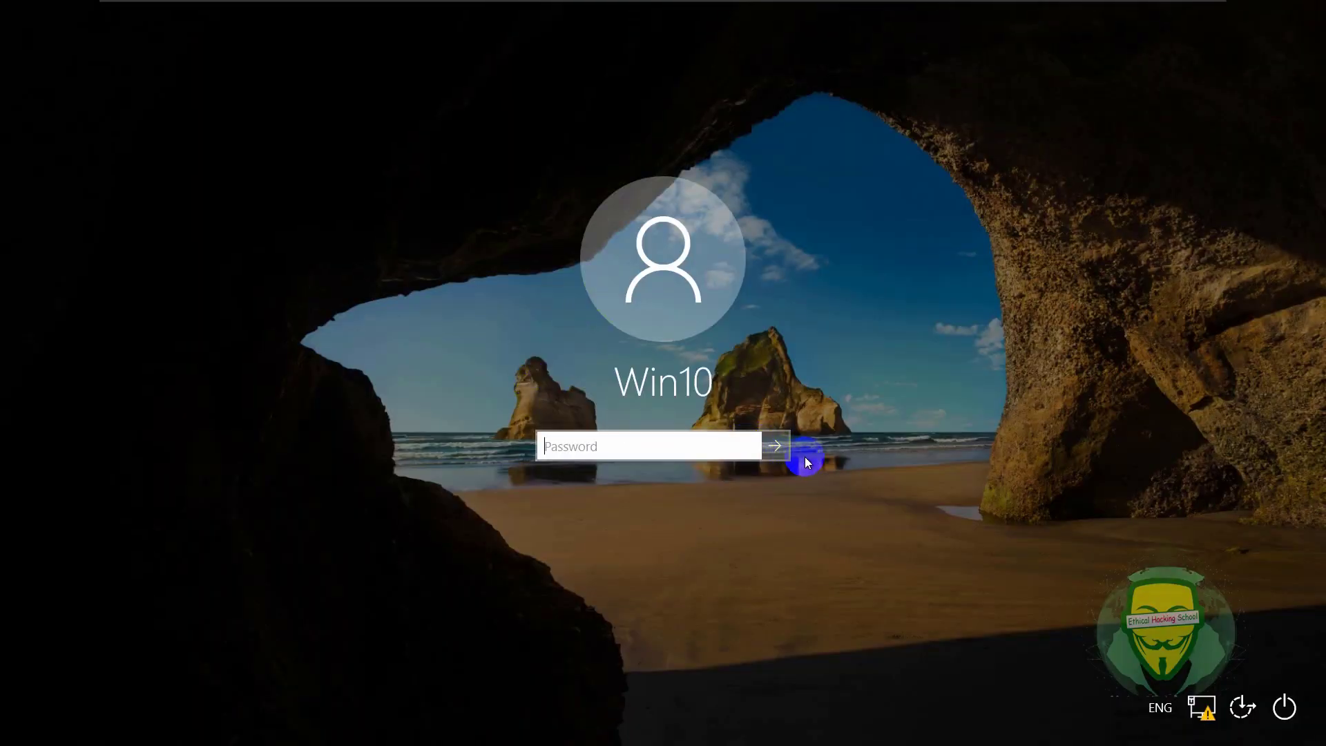
{"action": "left_click", "coordinate": [702, 446]}
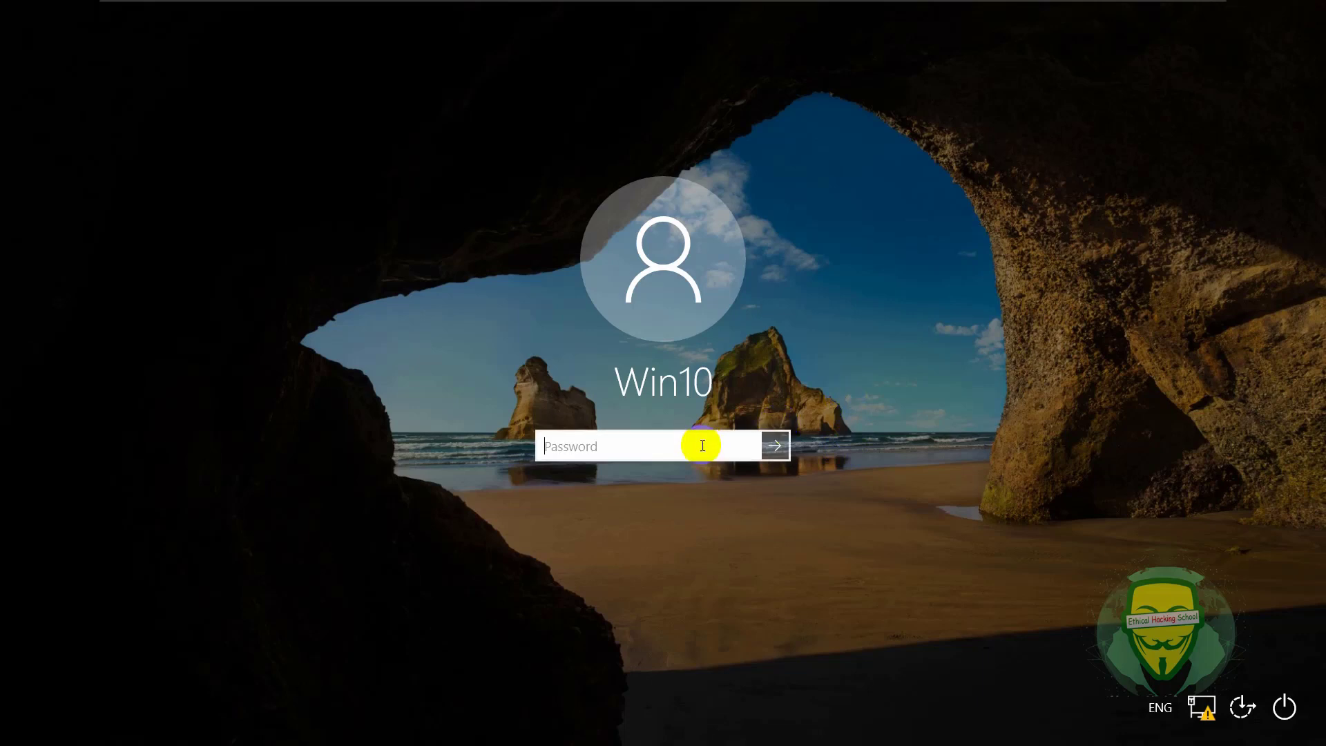
{"action": "type", "text": "••••"}
{"action": "key", "text": "Return"}
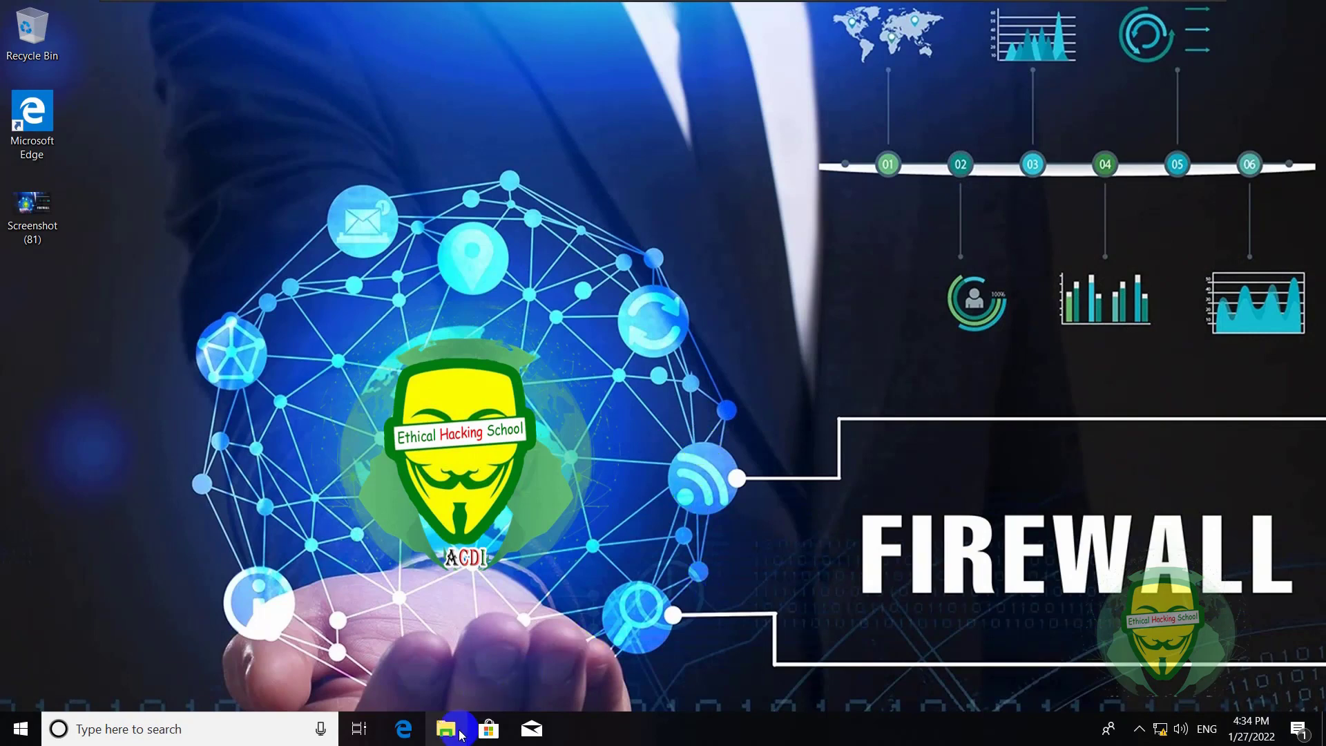
- Open This PC's system properties and its computer name settings
{"action": "left_click", "coordinate": [446, 728]}
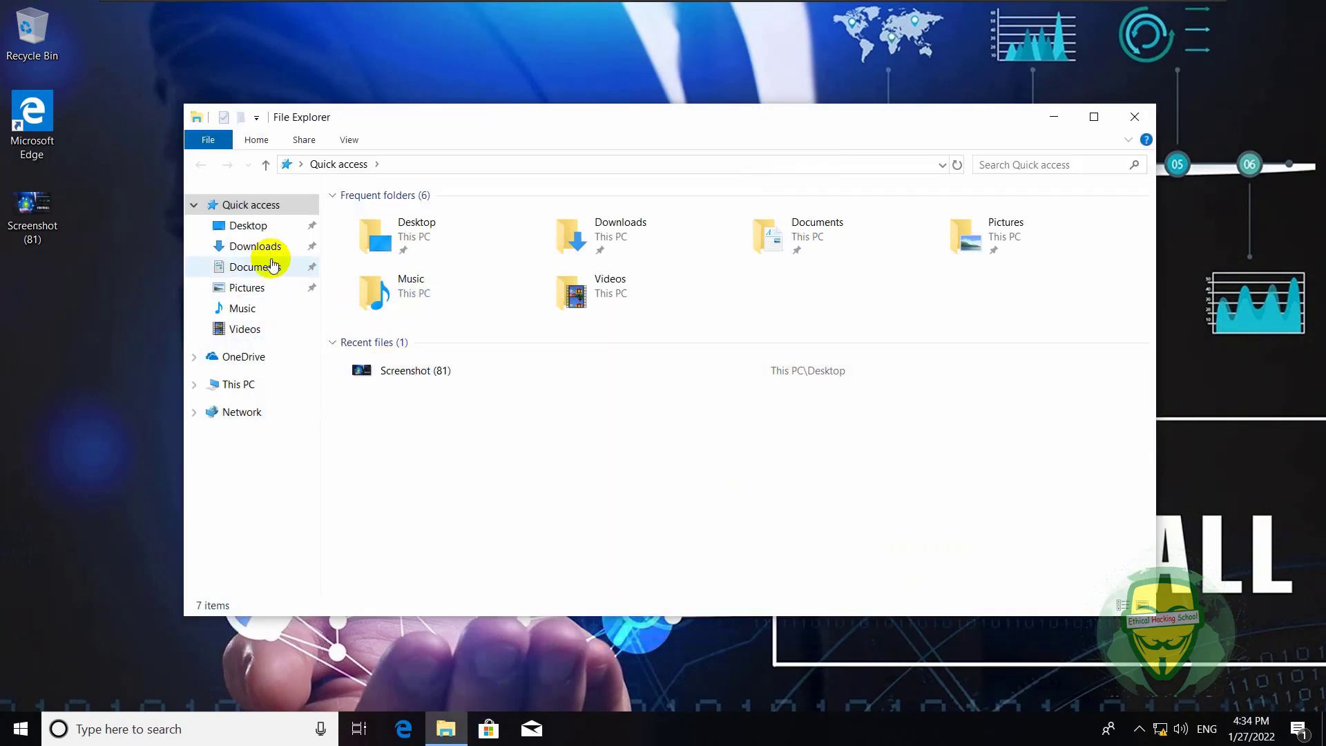
{"action": "left_click", "coordinate": [247, 383]}
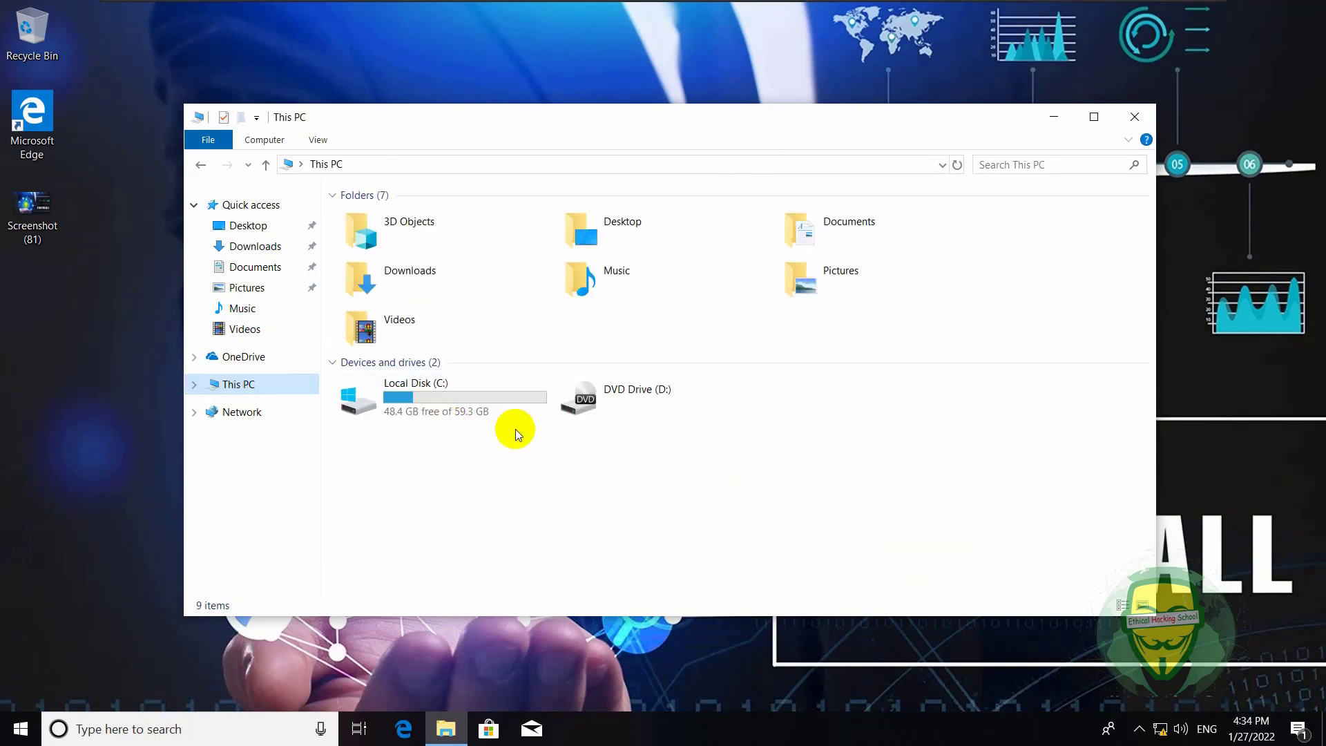
{"action": "right_click", "coordinate": [516, 432]}
{"action": "left_click", "coordinate": [580, 633]}
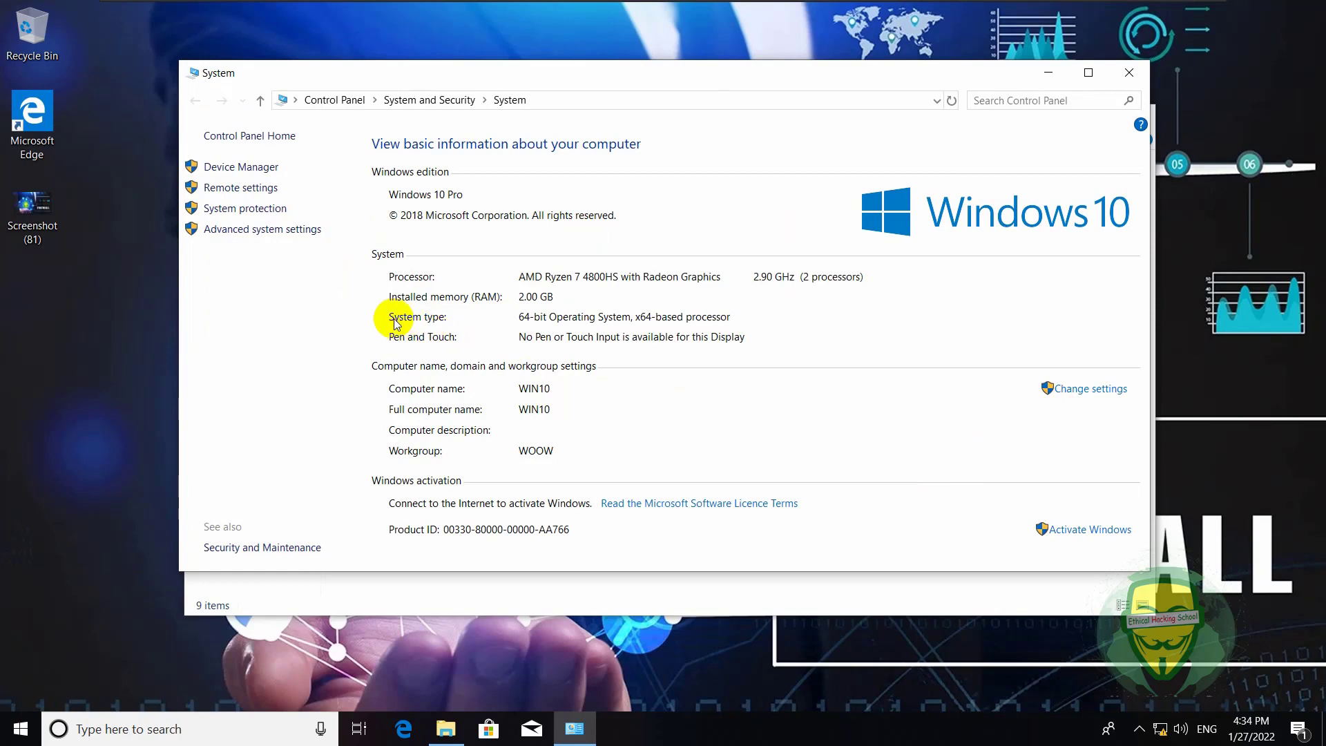
{"action": "left_click", "coordinate": [1084, 391]}
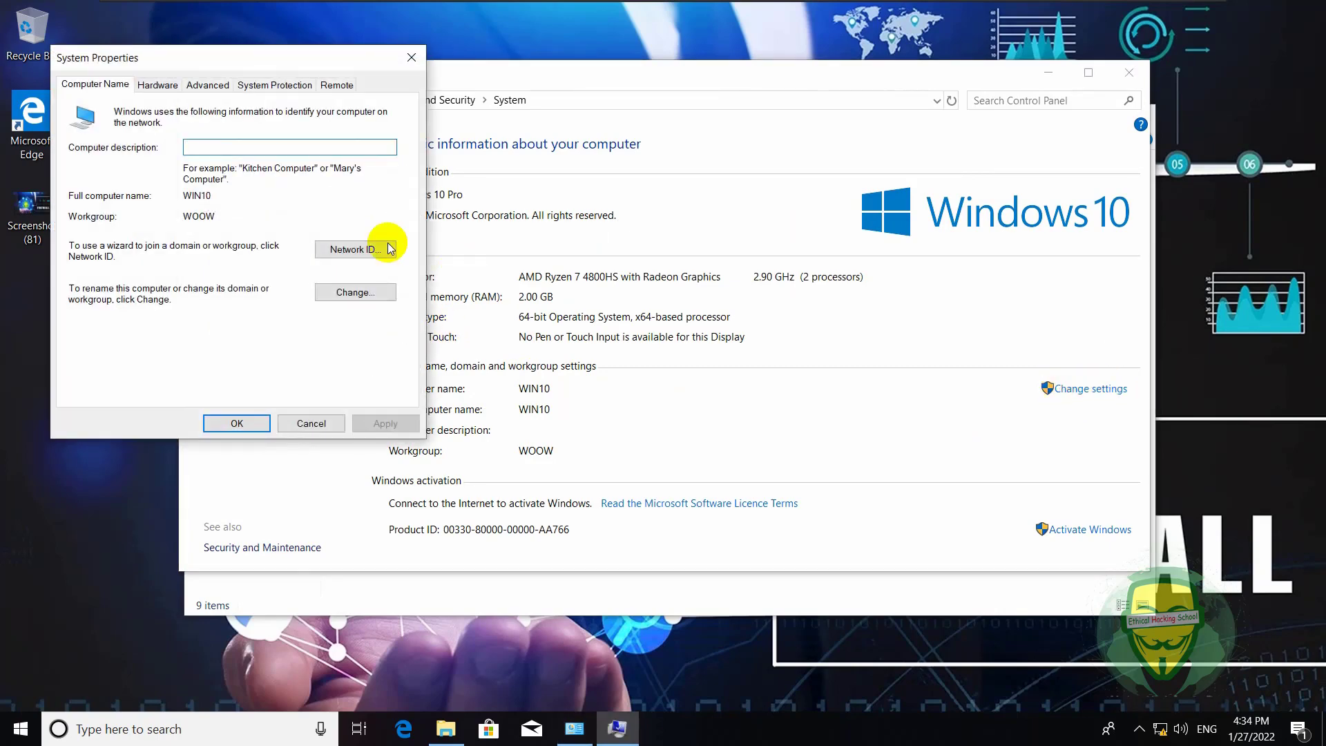
- Switch membership from workgroup WOOW to domain acdi.com and dismiss the controller-contact error
{"action": "left_click", "coordinate": [373, 292]}
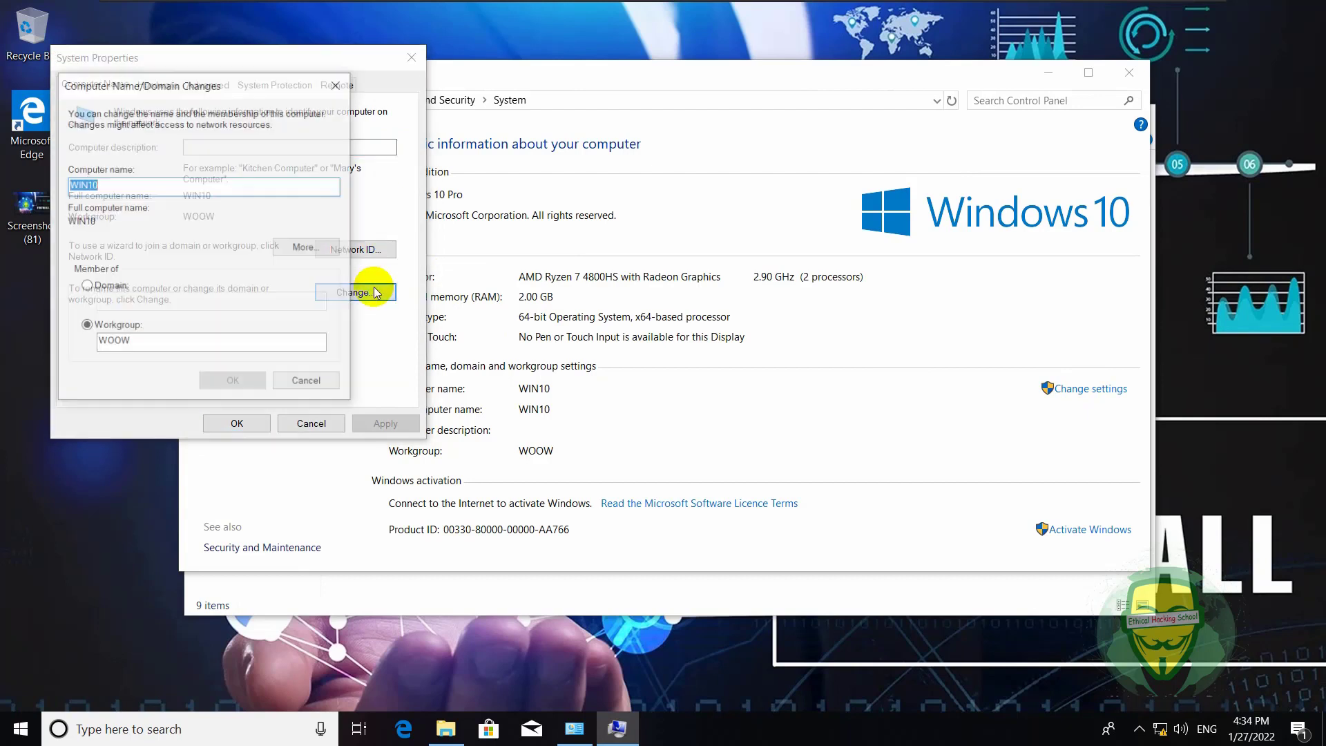
{"action": "left_click", "coordinate": [114, 285]}
{"action": "left_click", "coordinate": [139, 302]}
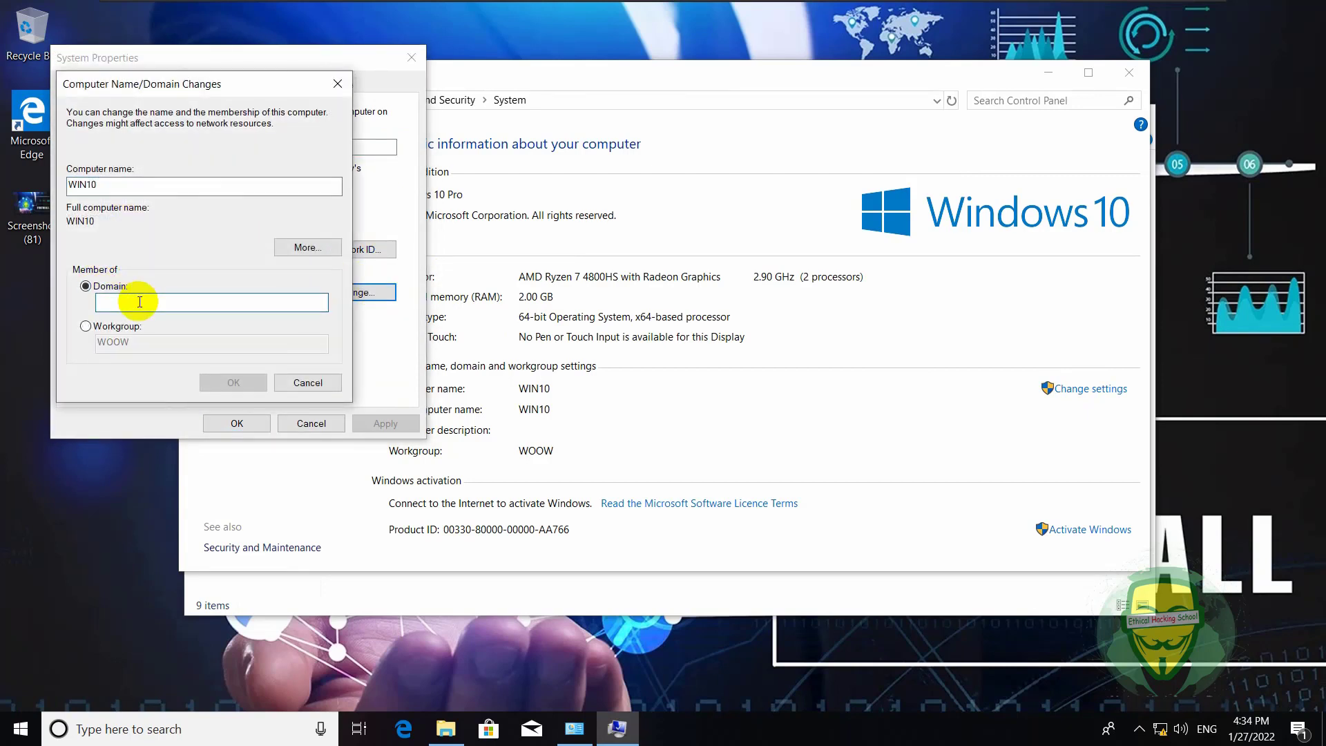
{"action": "type", "text": "acdi.c"}
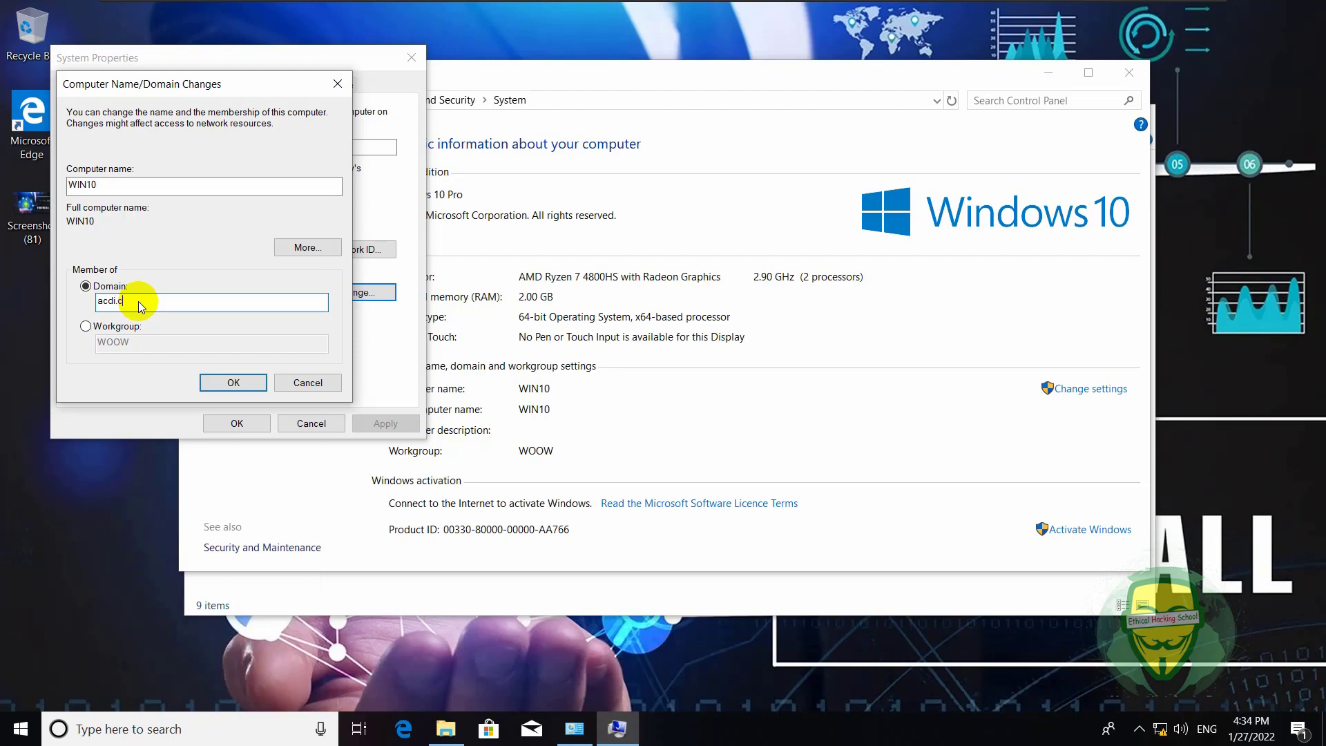
{"action": "type", "text": "om"}
{"action": "key", "text": "Return"}
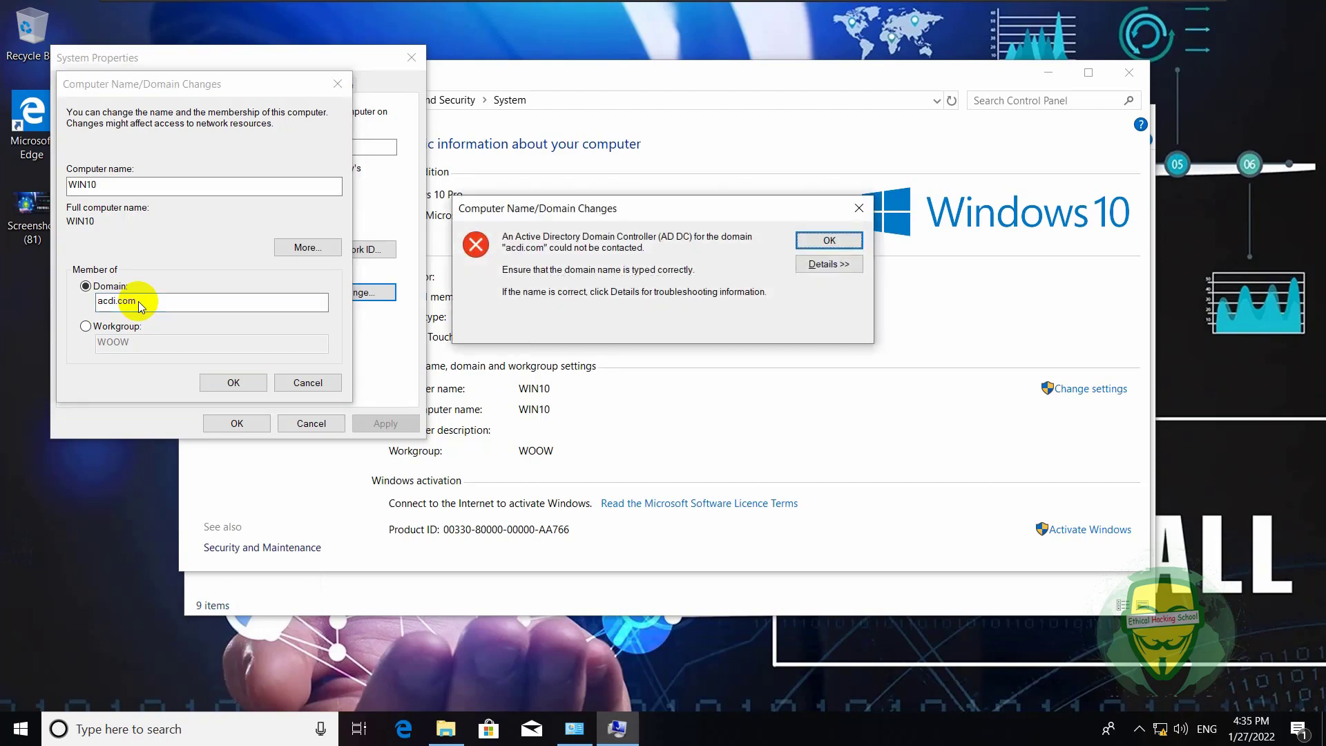
{"action": "left_click", "coordinate": [829, 241]}
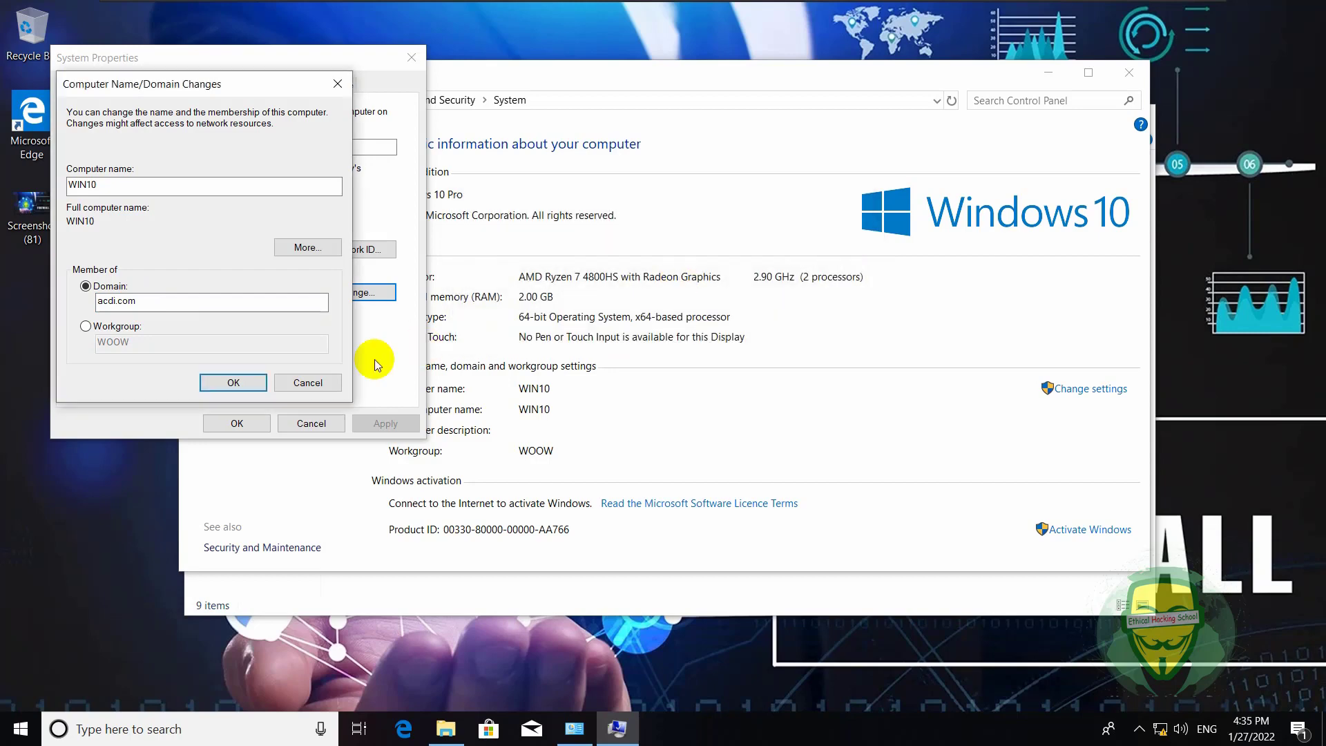
- Confirm the acdi.com change and center the credentials prompt, briefly checking the server VM
{"action": "left_click", "coordinate": [252, 382]}
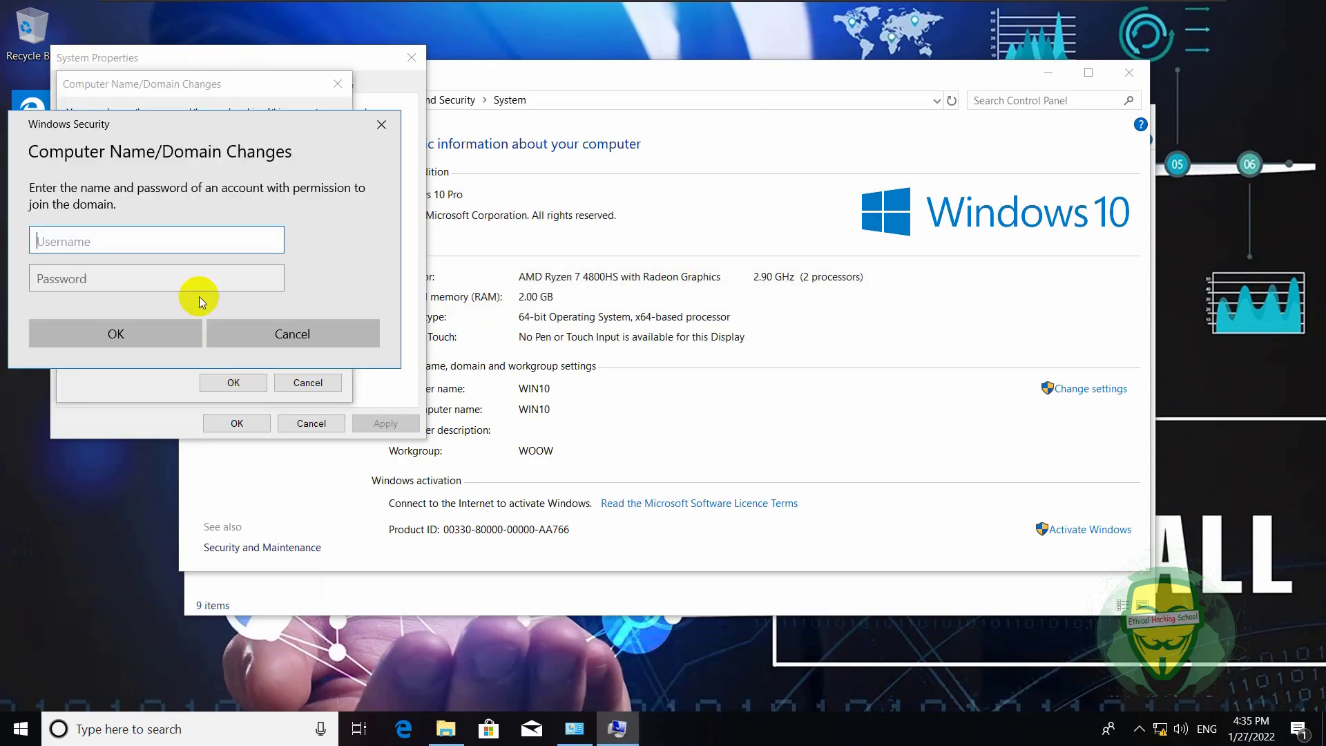
{"action": "left_click_drag", "start_coordinate": [181, 125], "coordinate": [627, 196]}
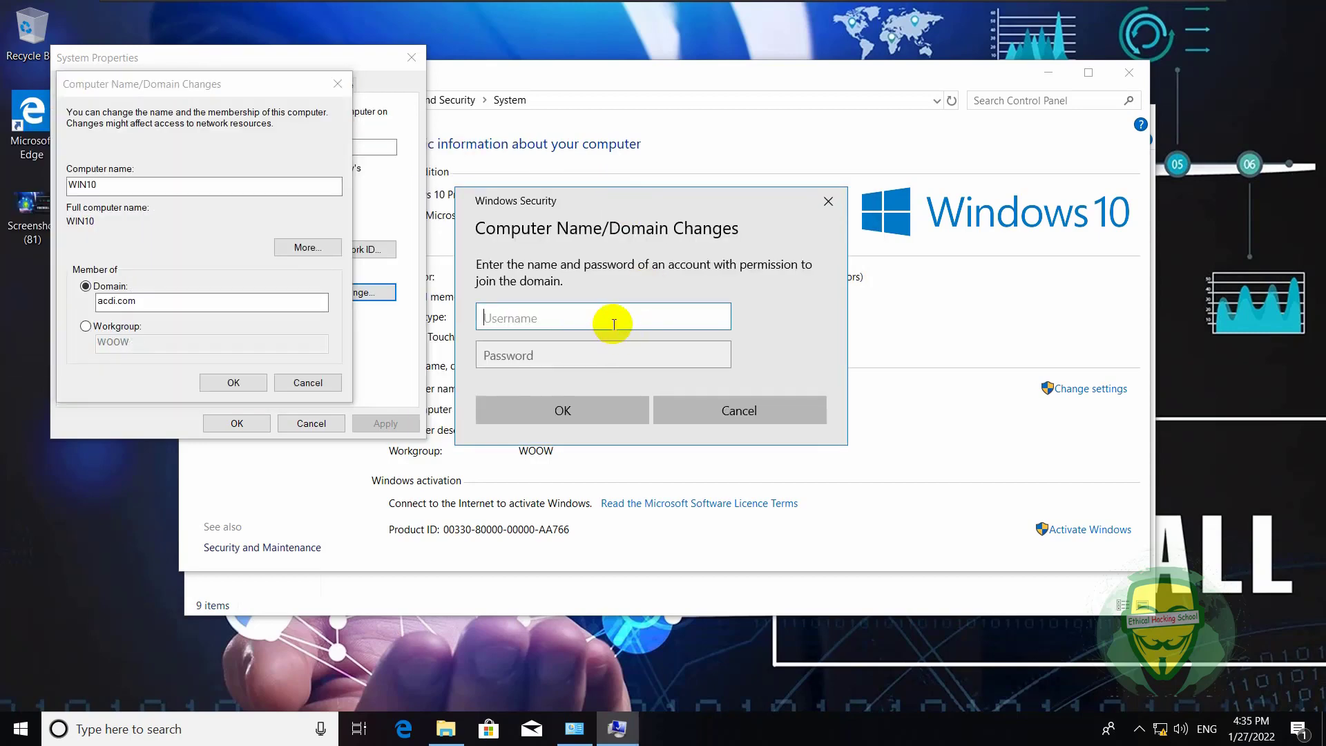
{"action": "mouse_move", "coordinate": [855, 8]}
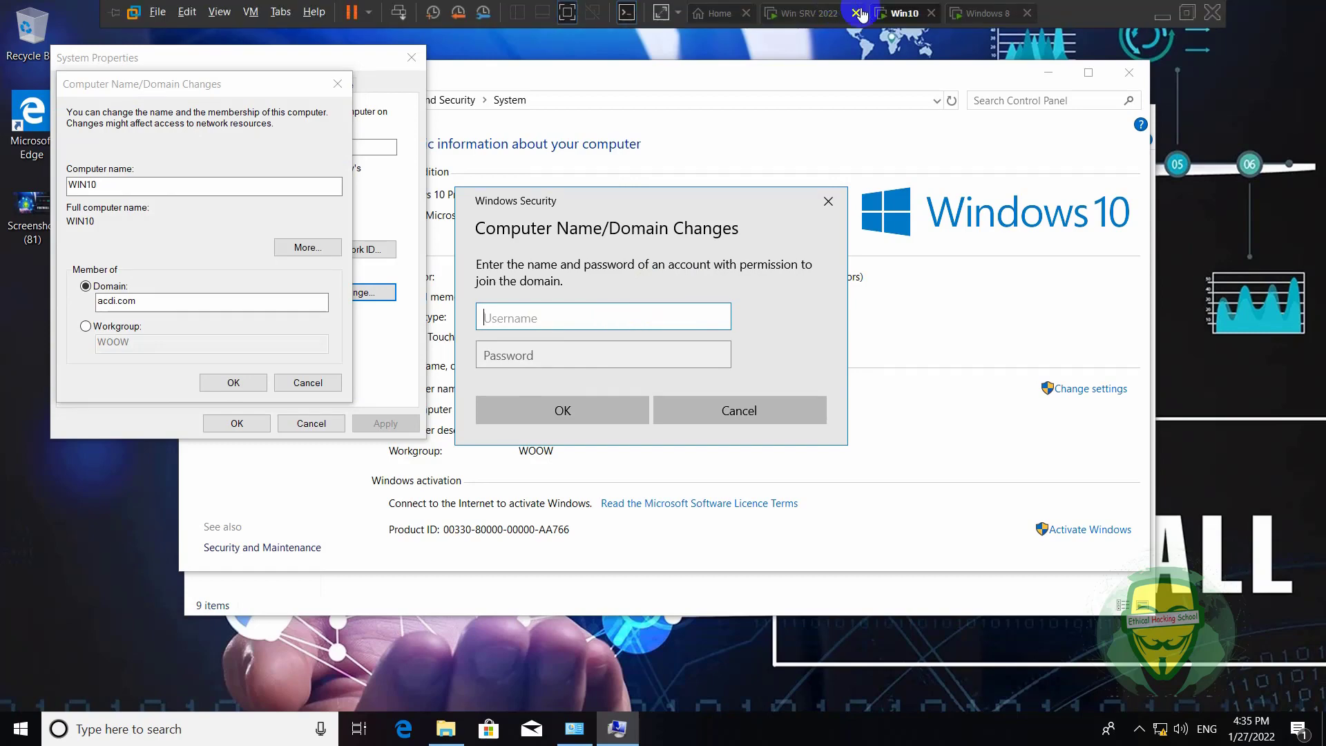
{"action": "left_click", "coordinate": [823, 18]}
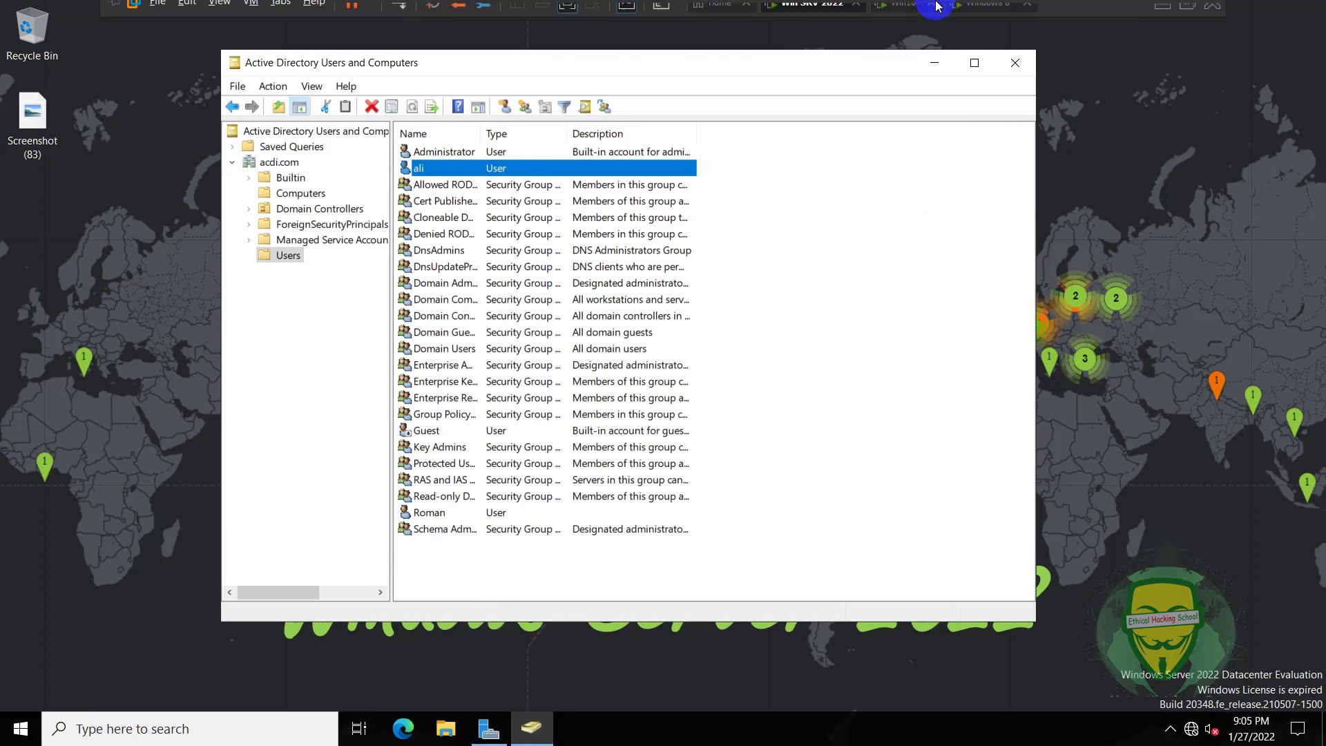
{"action": "mouse_move", "coordinate": [976, 14]}
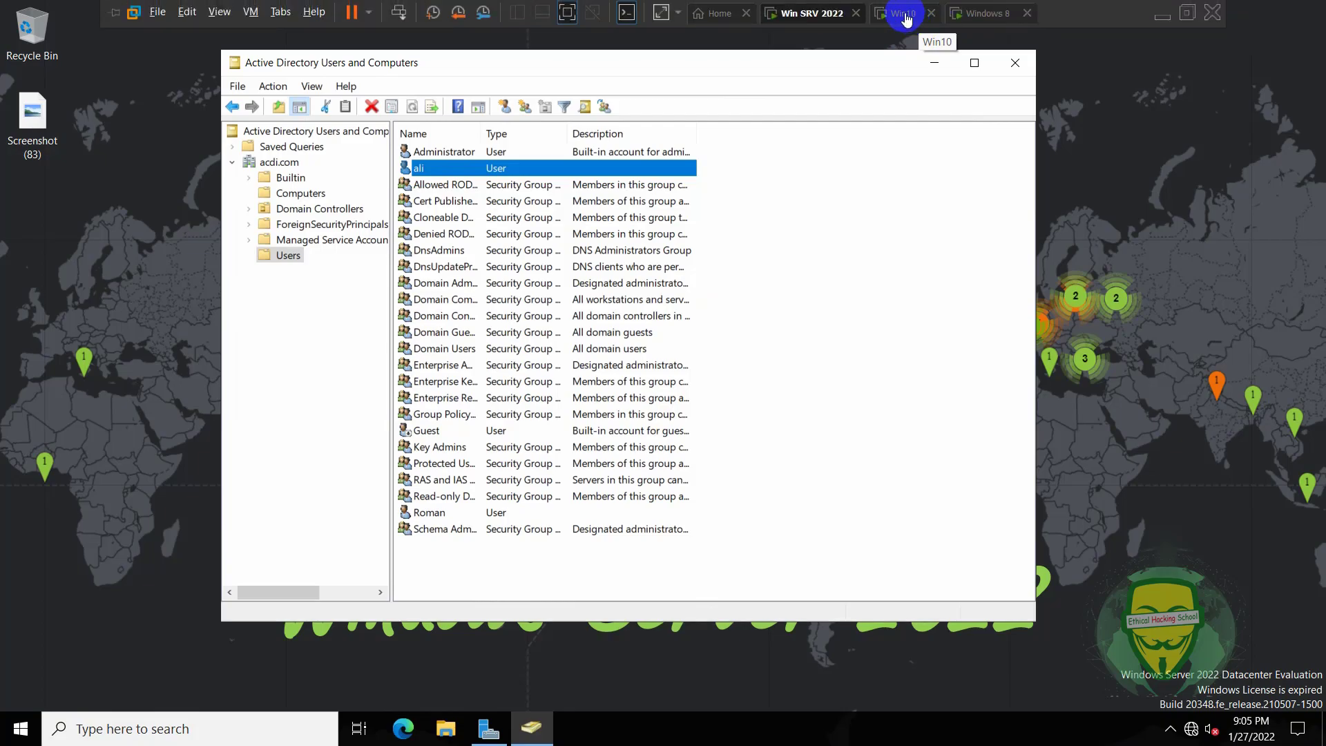
{"action": "left_click", "coordinate": [903, 16]}
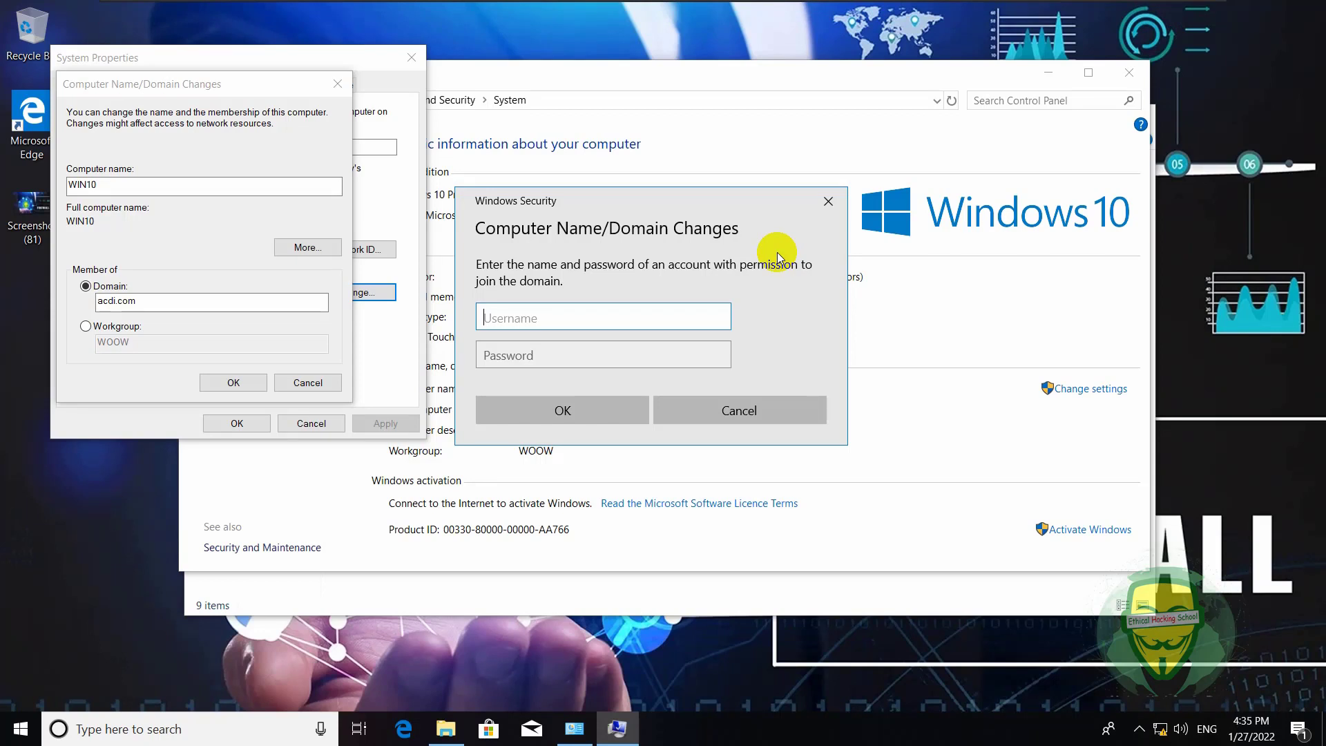
- Enter the domain user's credentials using the United Kingdom keyboard layout and submit the join
{"action": "type", "text": "ali"}
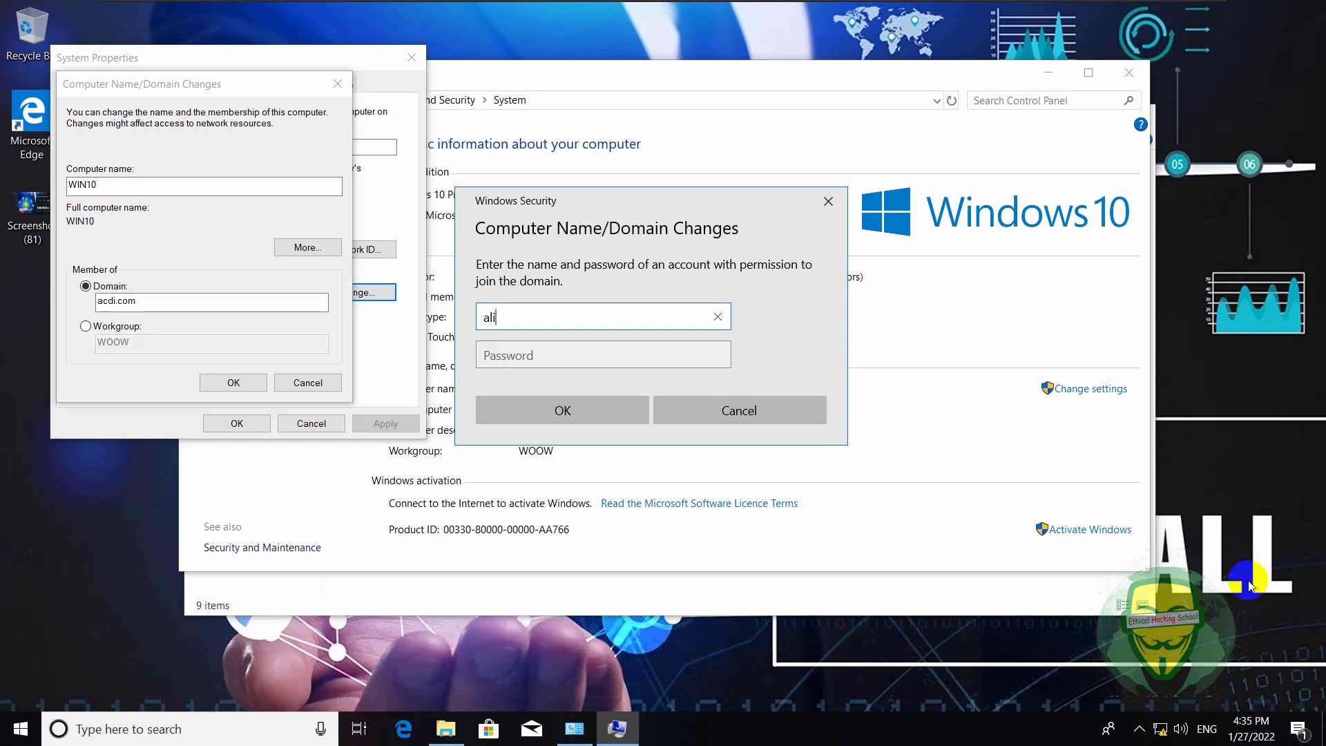
{"action": "left_click", "coordinate": [1206, 728]}
{"action": "left_click", "coordinate": [1186, 611]}
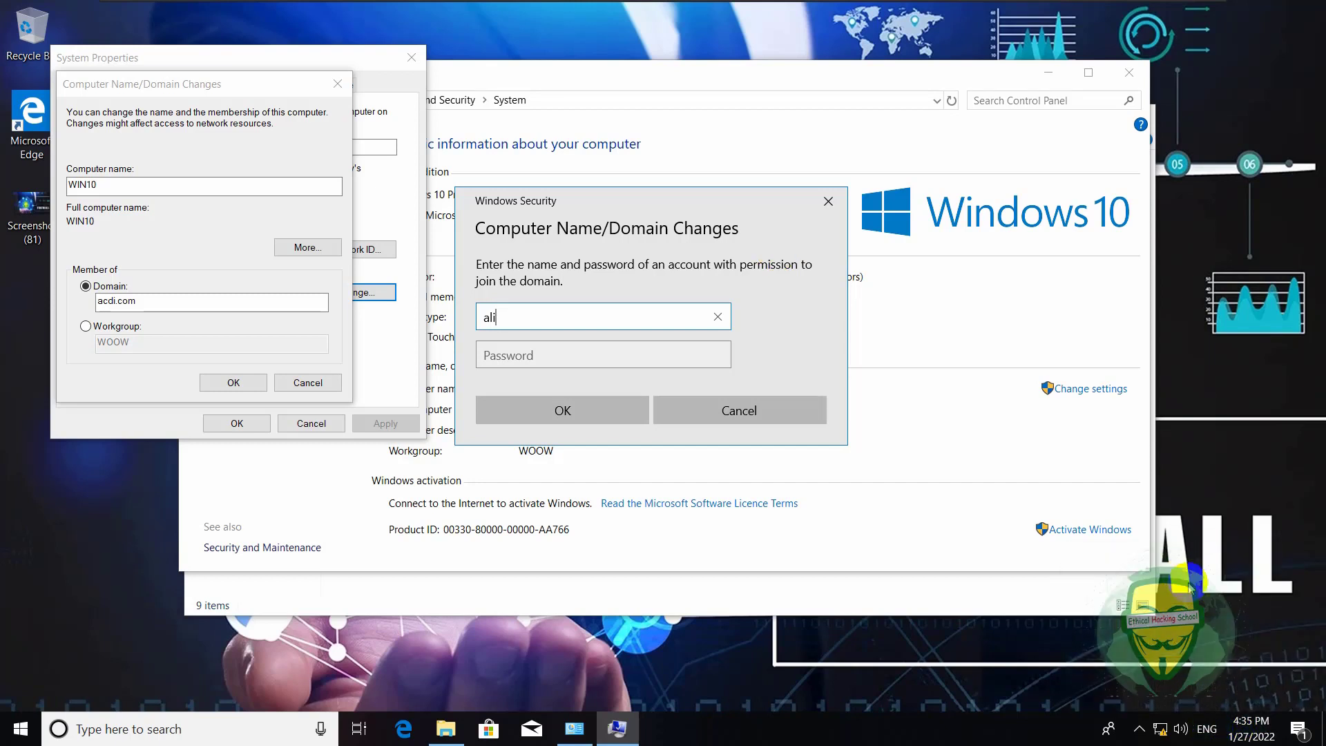
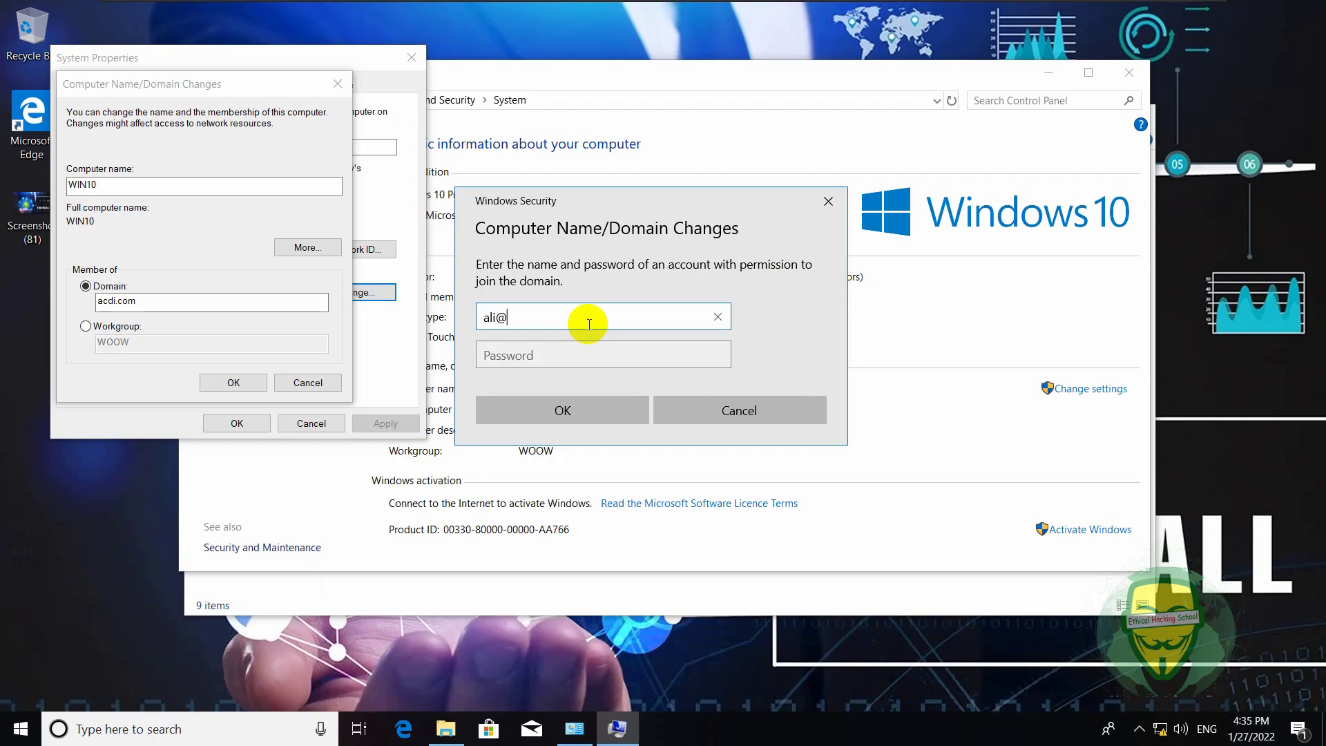
{"action": "left_click", "coordinate": [600, 354]}
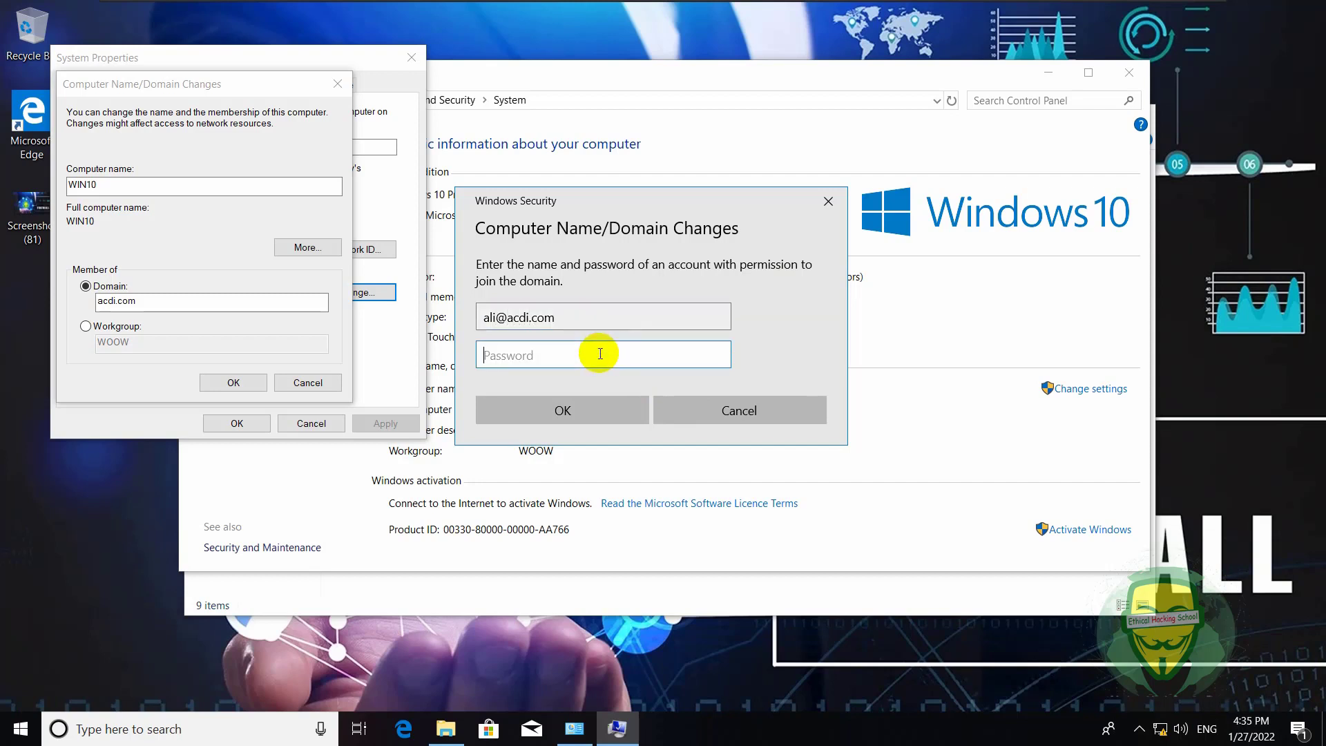
{"action": "type", "text": "123"}
{"action": "key", "text": "Return"}
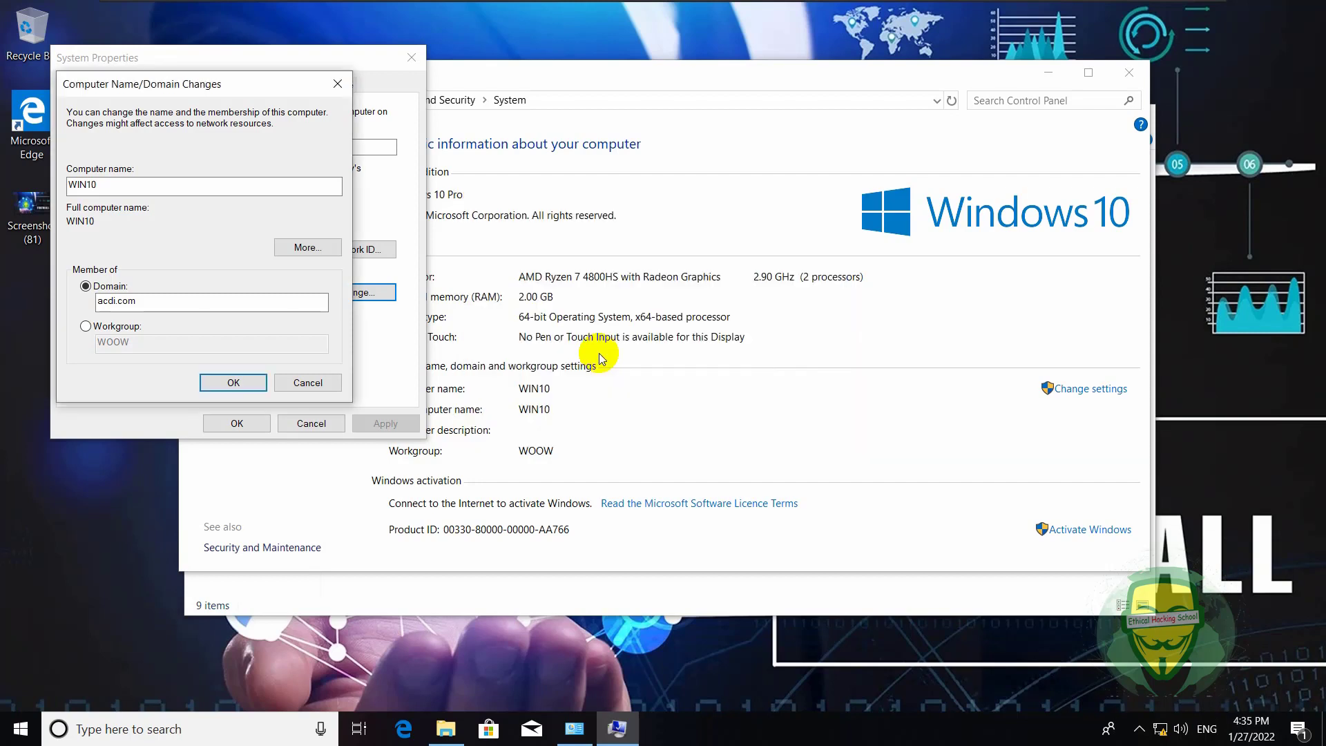
- Dismiss the join error and resubmit the password, ending in Access is denied
{"action": "left_click", "coordinate": [795, 457]}
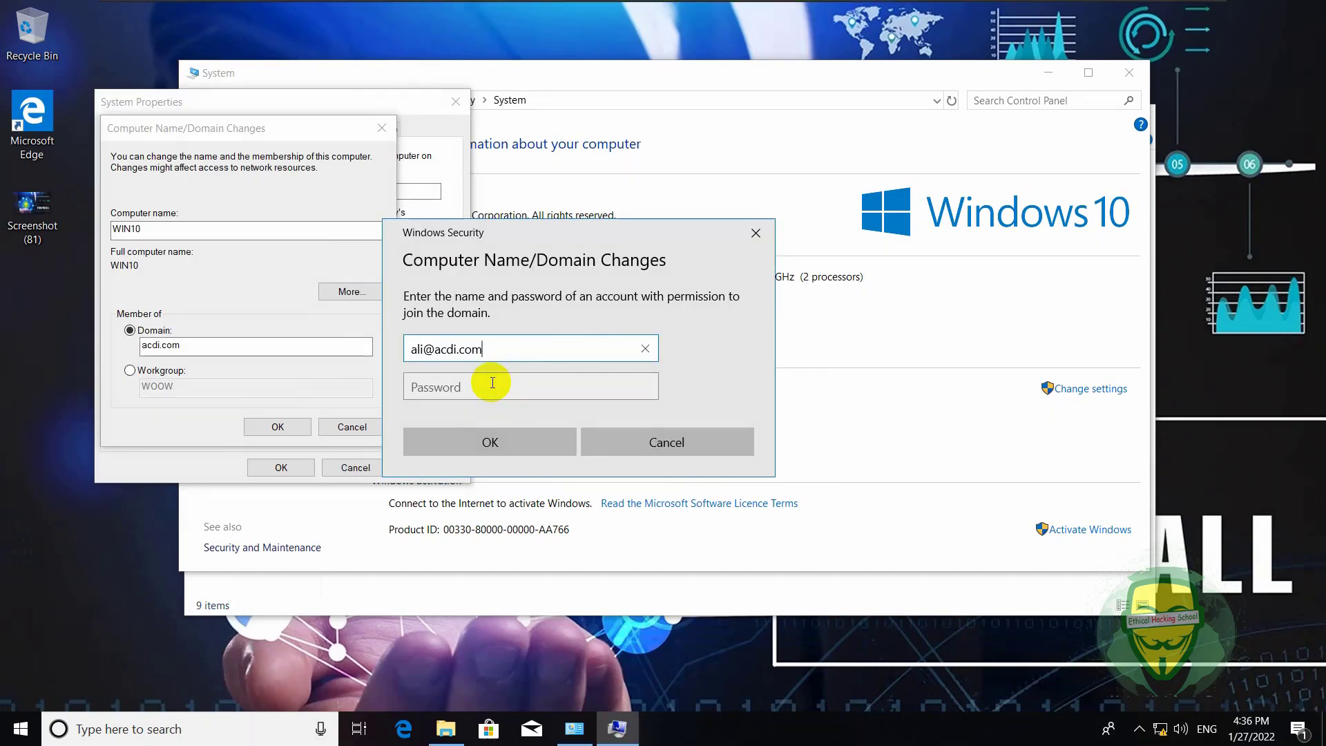
{"action": "left_click", "coordinate": [492, 384]}
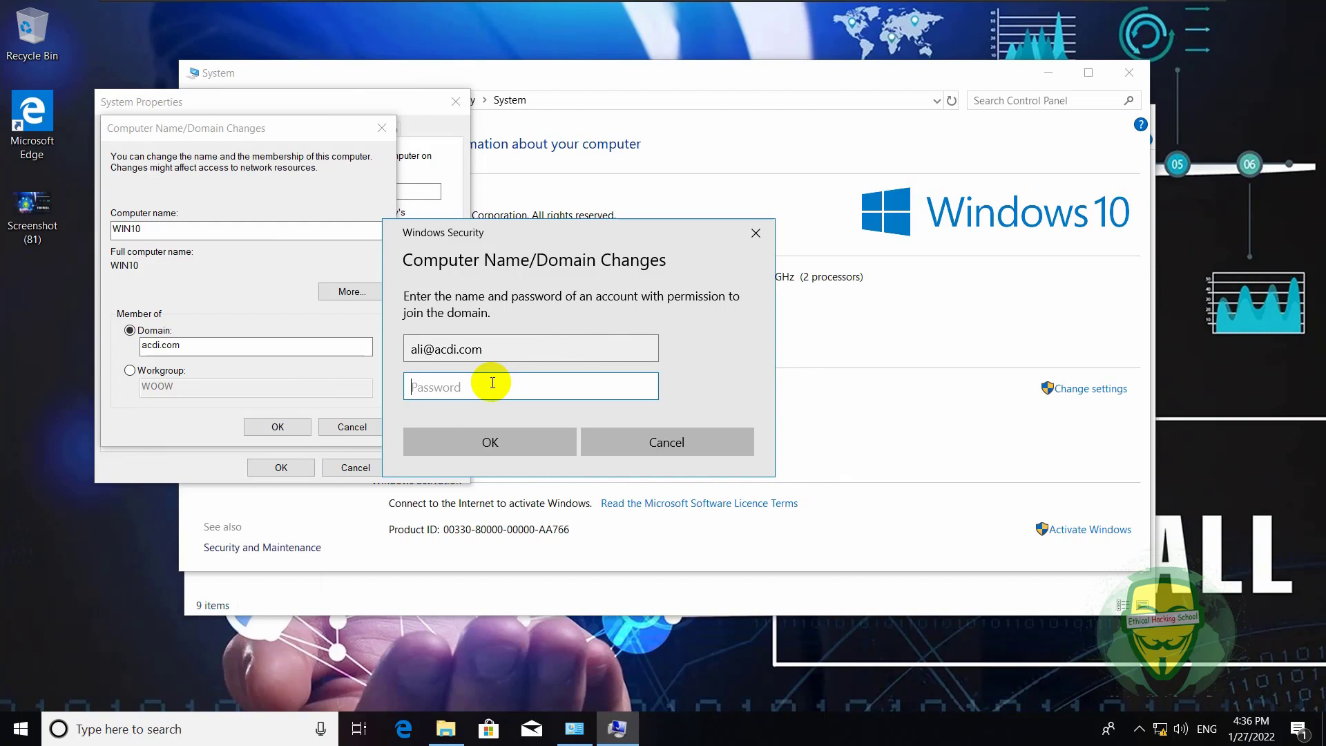
{"action": "type", "text": "••"}
{"action": "key", "text": "Return"}
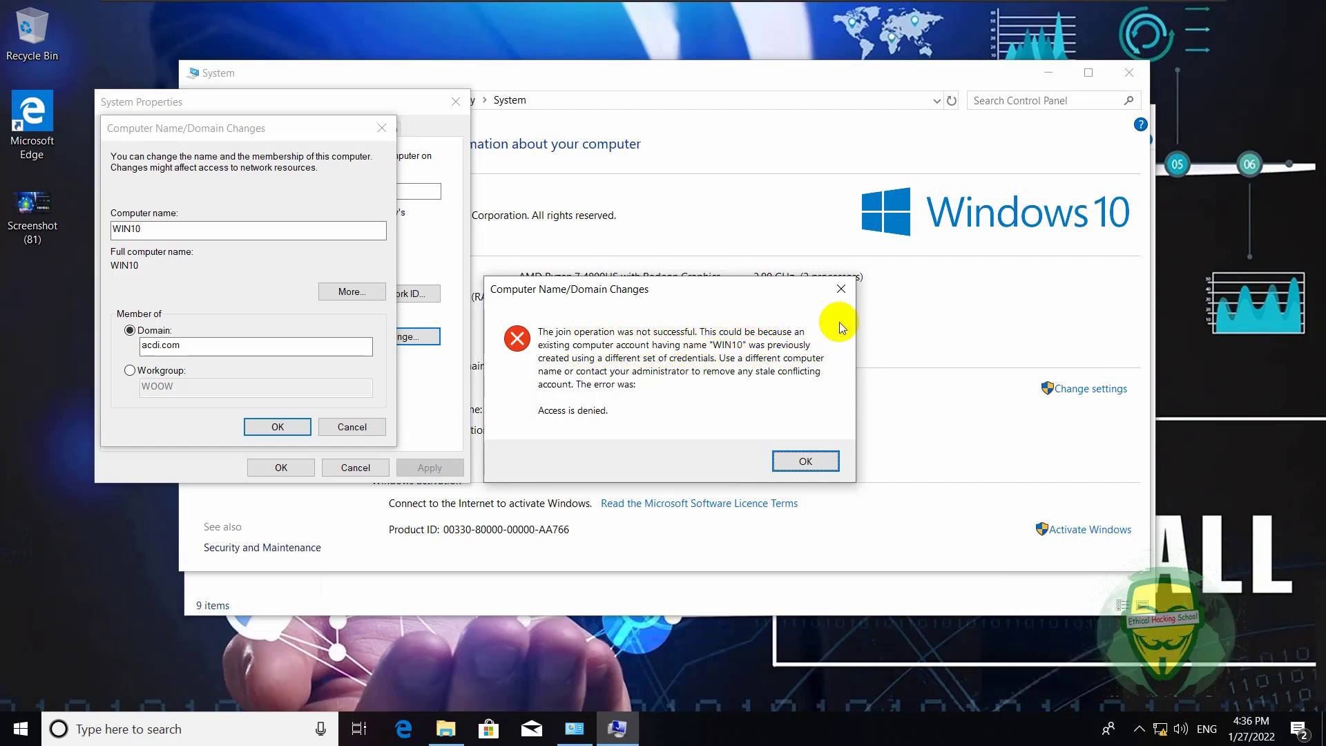
- Close the access-denied error and confirm the pending name and domain dialog
{"action": "left_click", "coordinate": [840, 289]}
{"action": "left_click", "coordinate": [174, 229]}
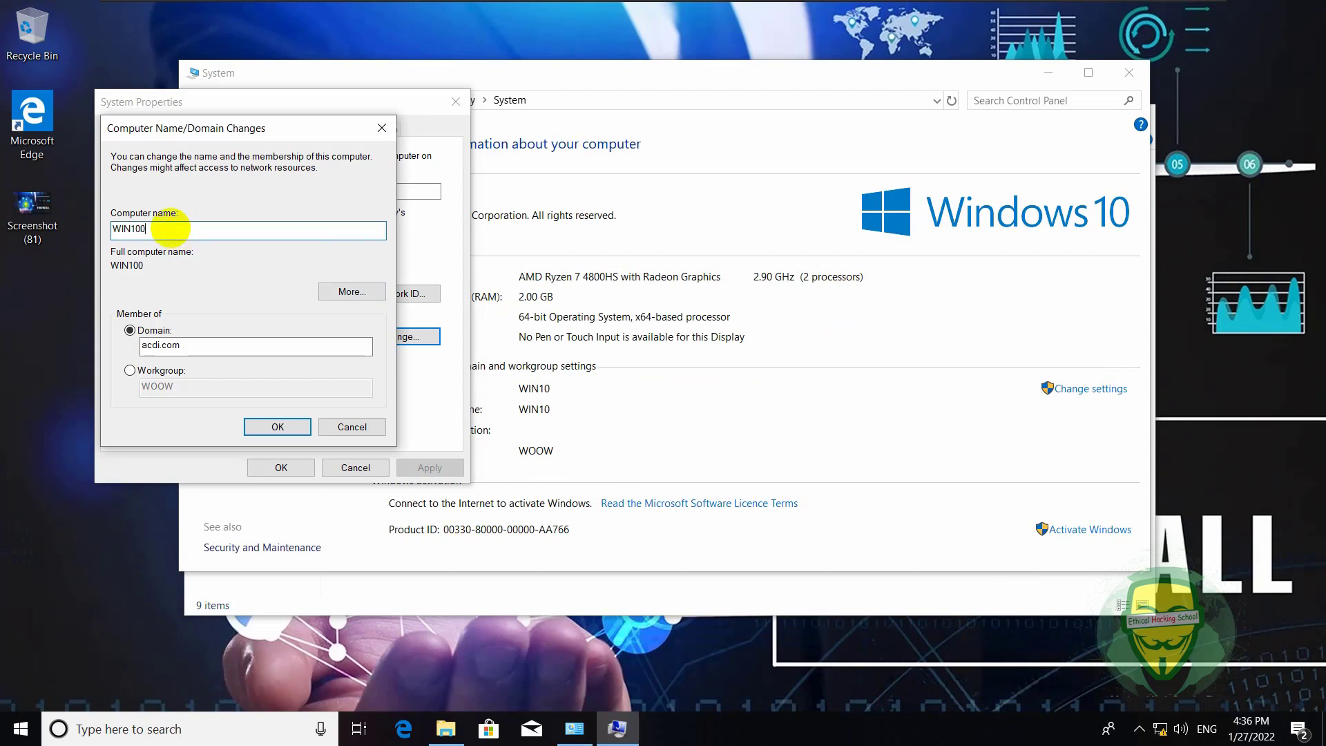
{"action": "left_click", "coordinate": [291, 424]}
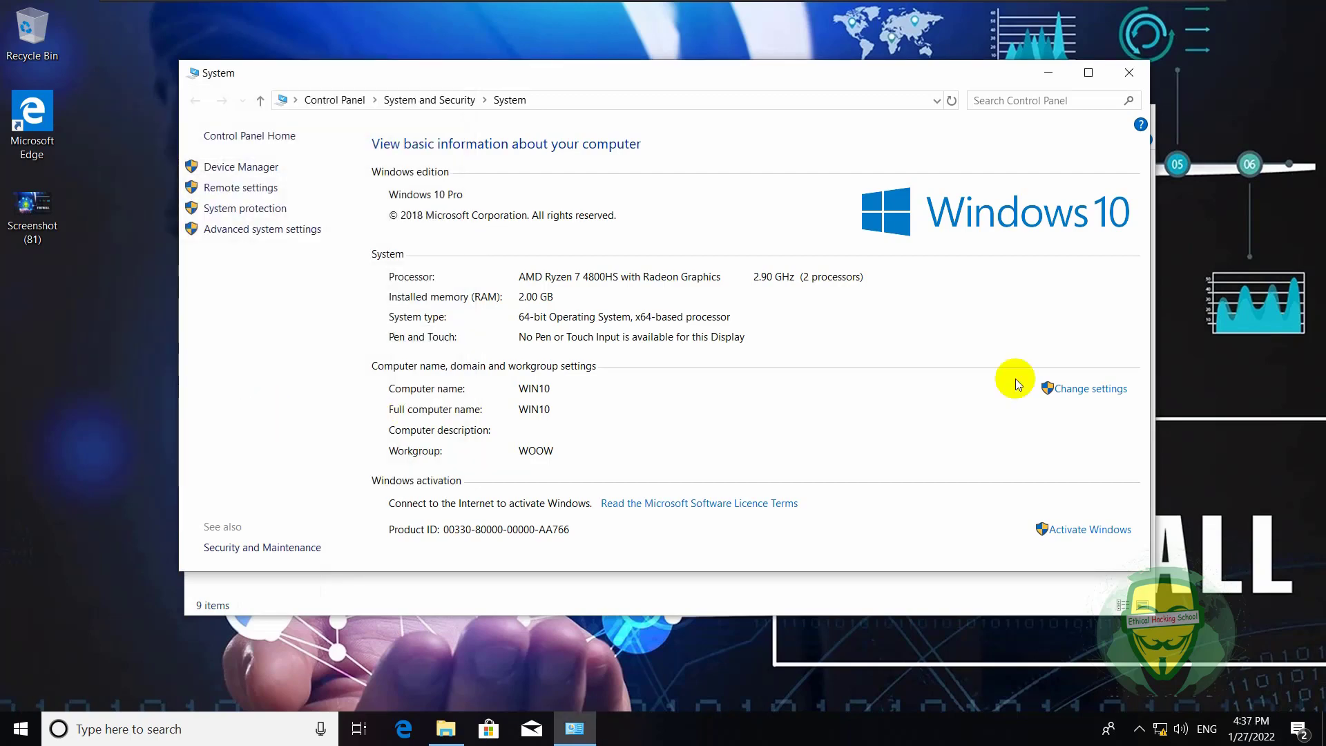
- Rename the computer to WIN100, set its domain to acdi.com, and submit the change
{"action": "left_click", "coordinate": [1079, 388]}
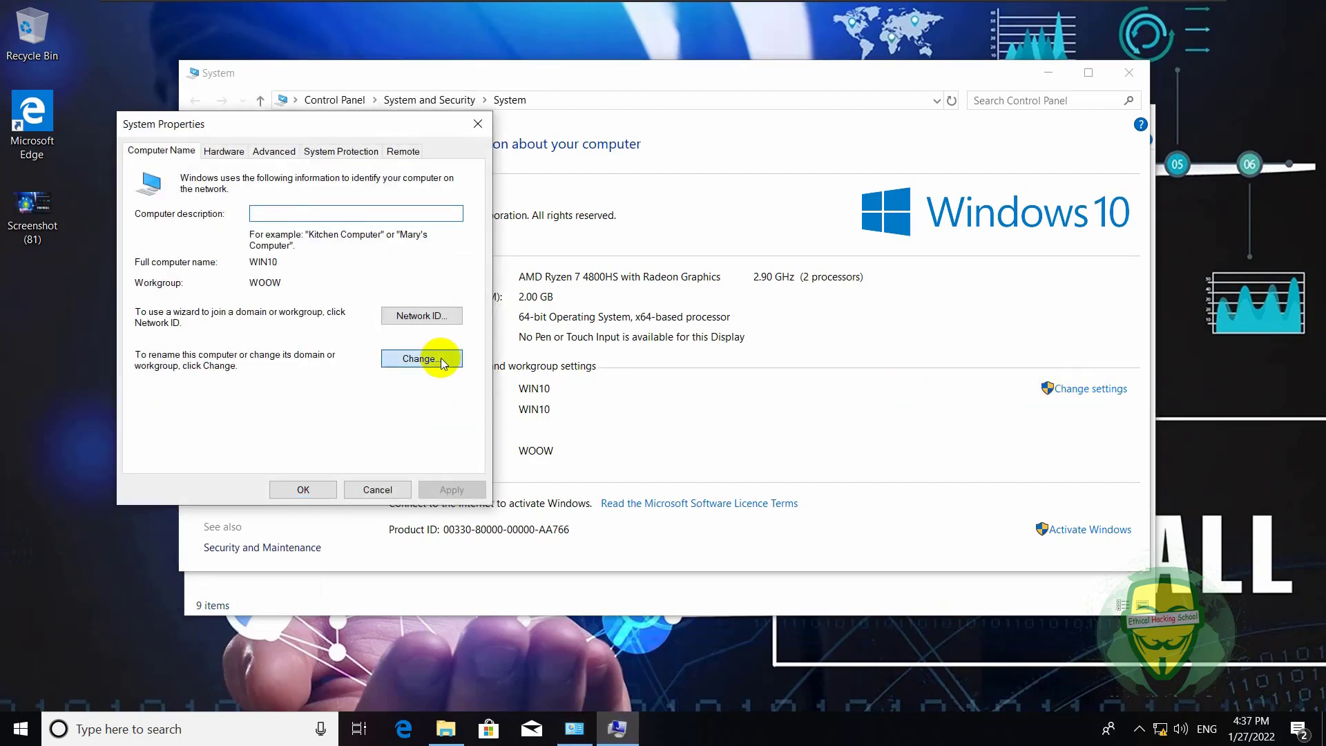
{"action": "left_click", "coordinate": [421, 358]}
{"action": "type", "text": "00"}
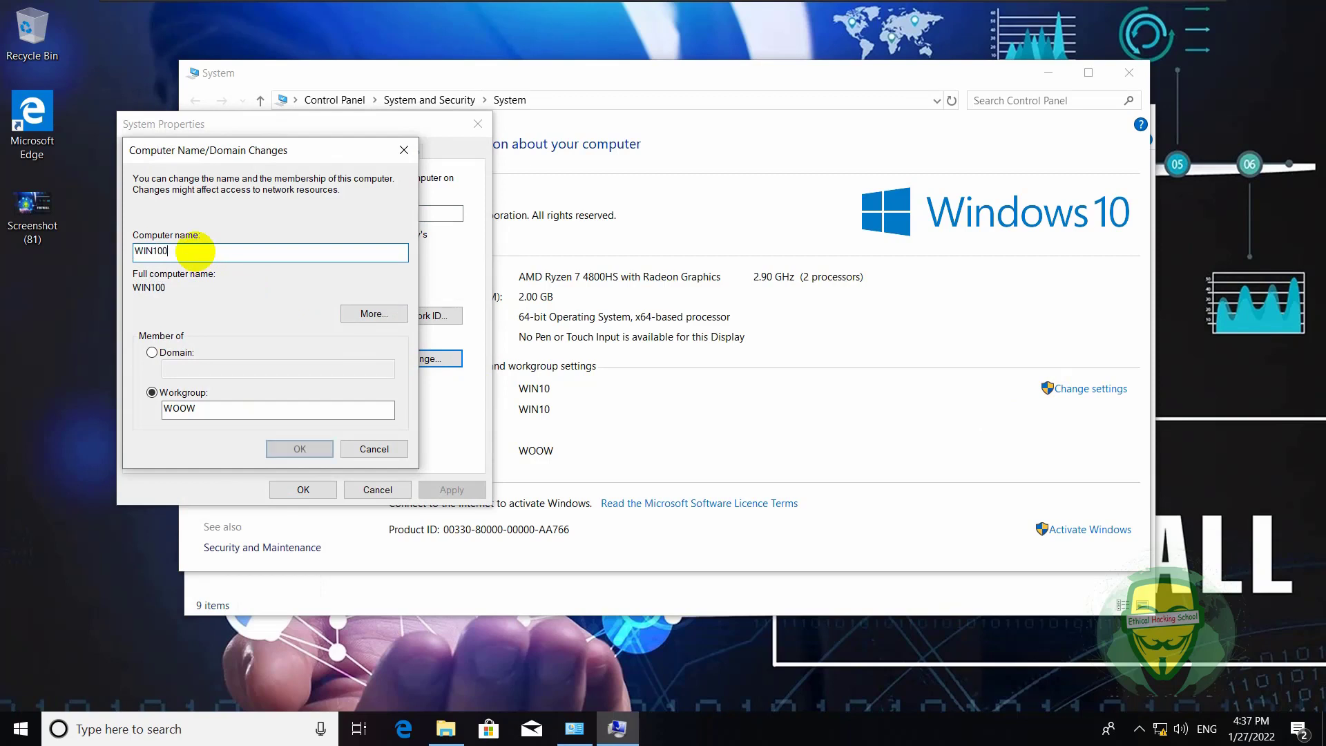
{"action": "left_click", "coordinate": [200, 352]}
{"action": "left_click", "coordinate": [198, 368]}
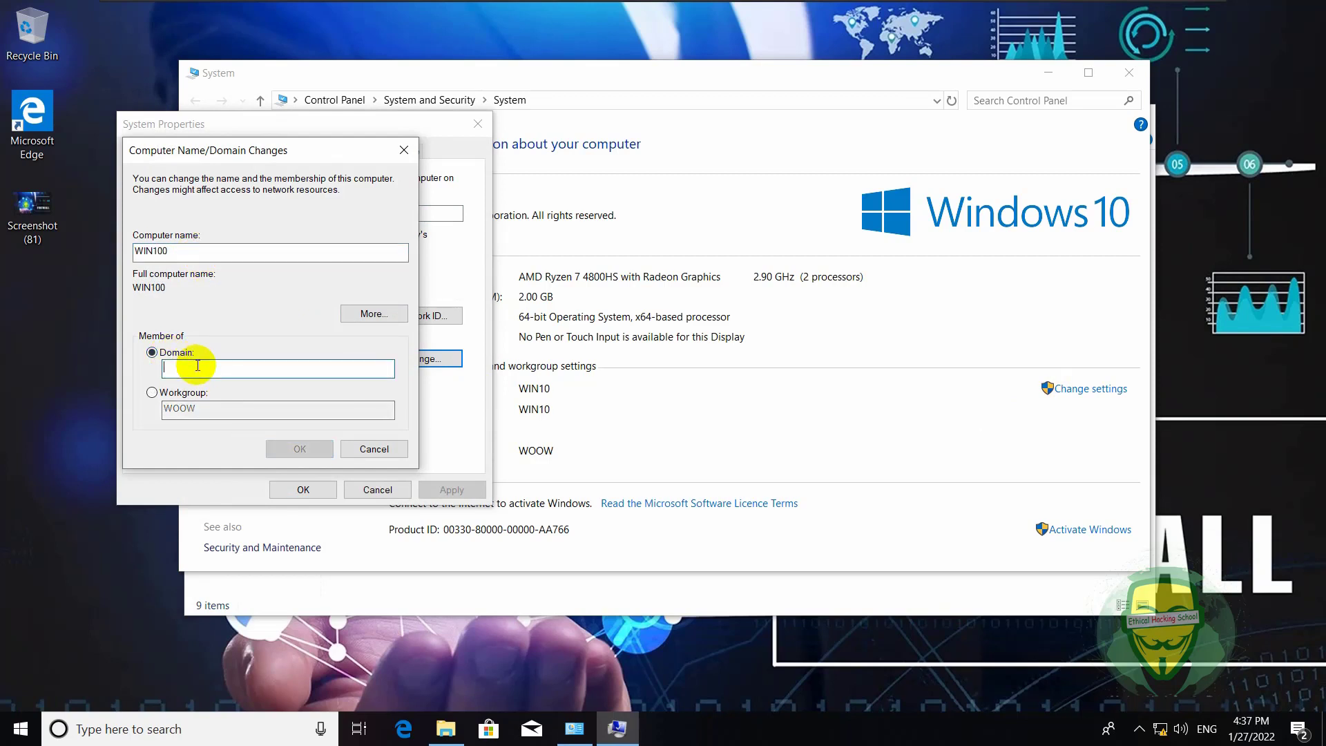
{"action": "type", "text": "acdi.com"}
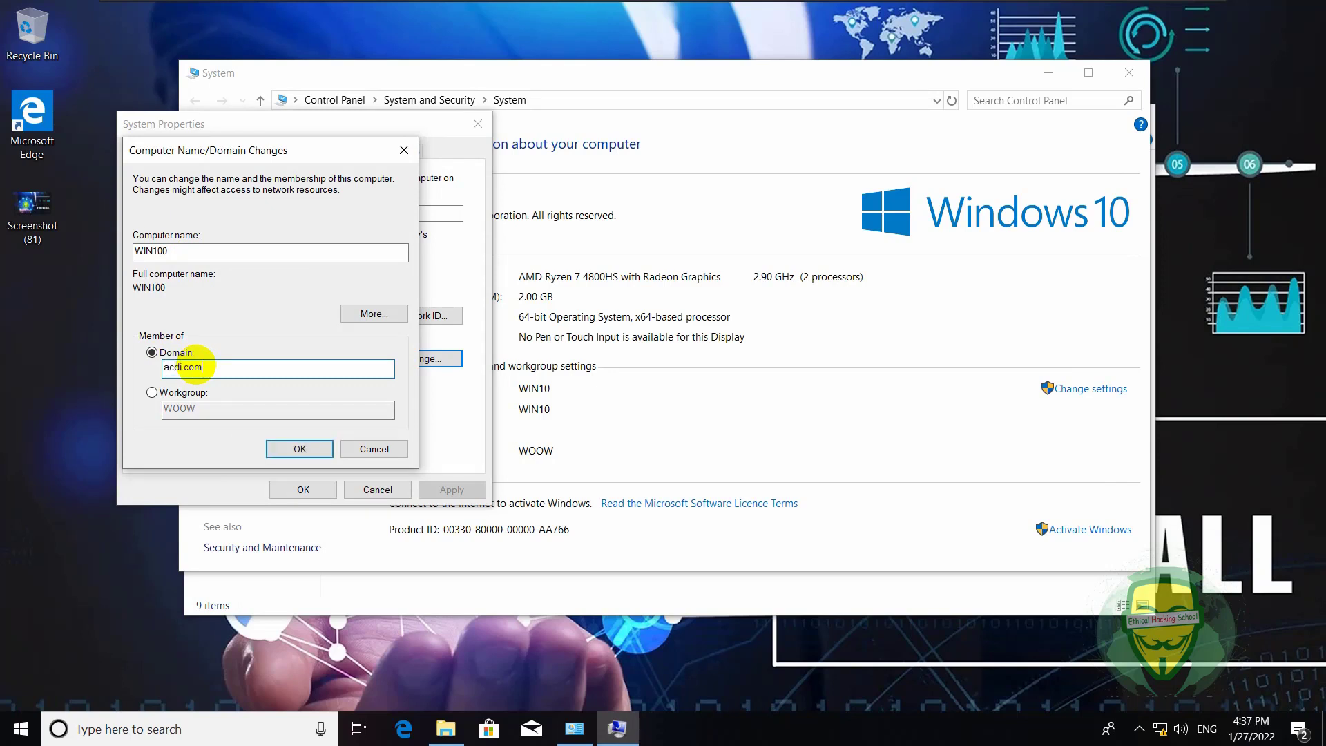
{"action": "key", "text": "Return"}
{"action": "key", "text": "Return"}
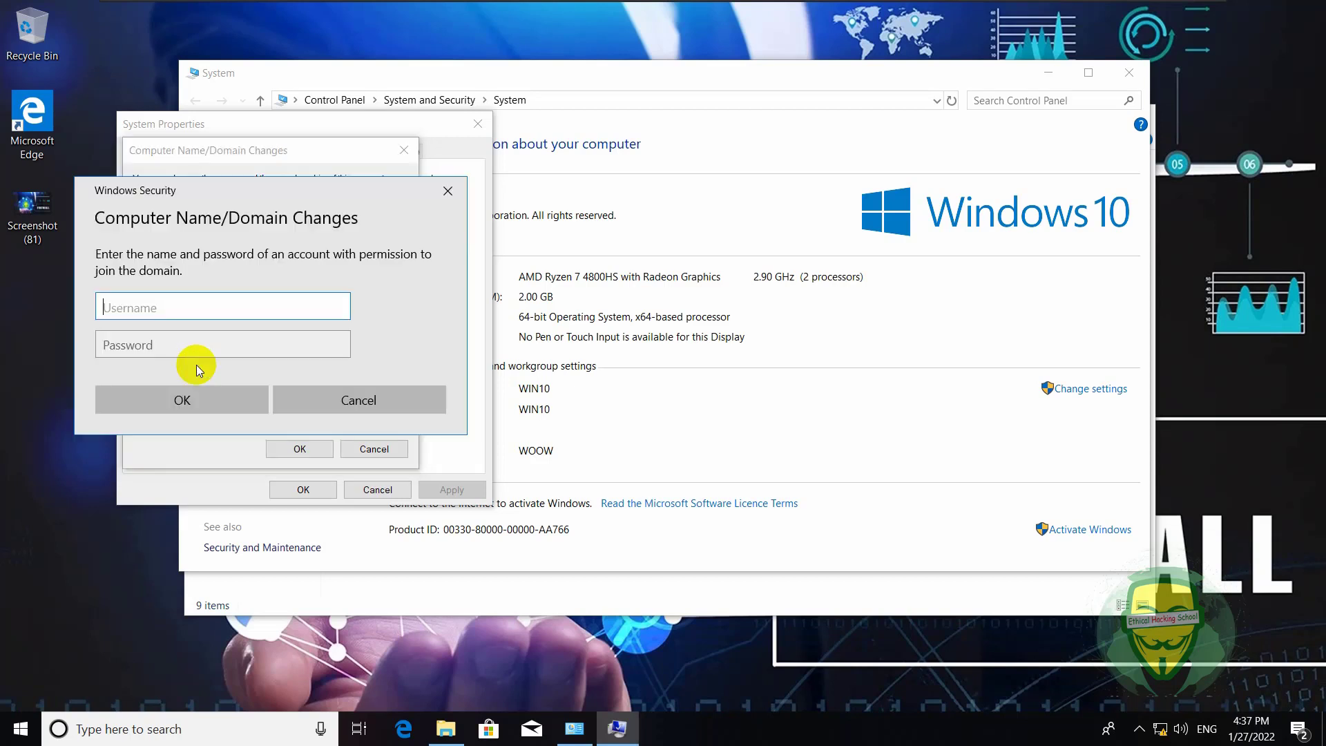
- Submit the domain user's username and password in the Windows Security prompt to join acdi.com
{"action": "left_click_drag", "start_coordinate": [197, 186], "coordinate": [488, 272]}
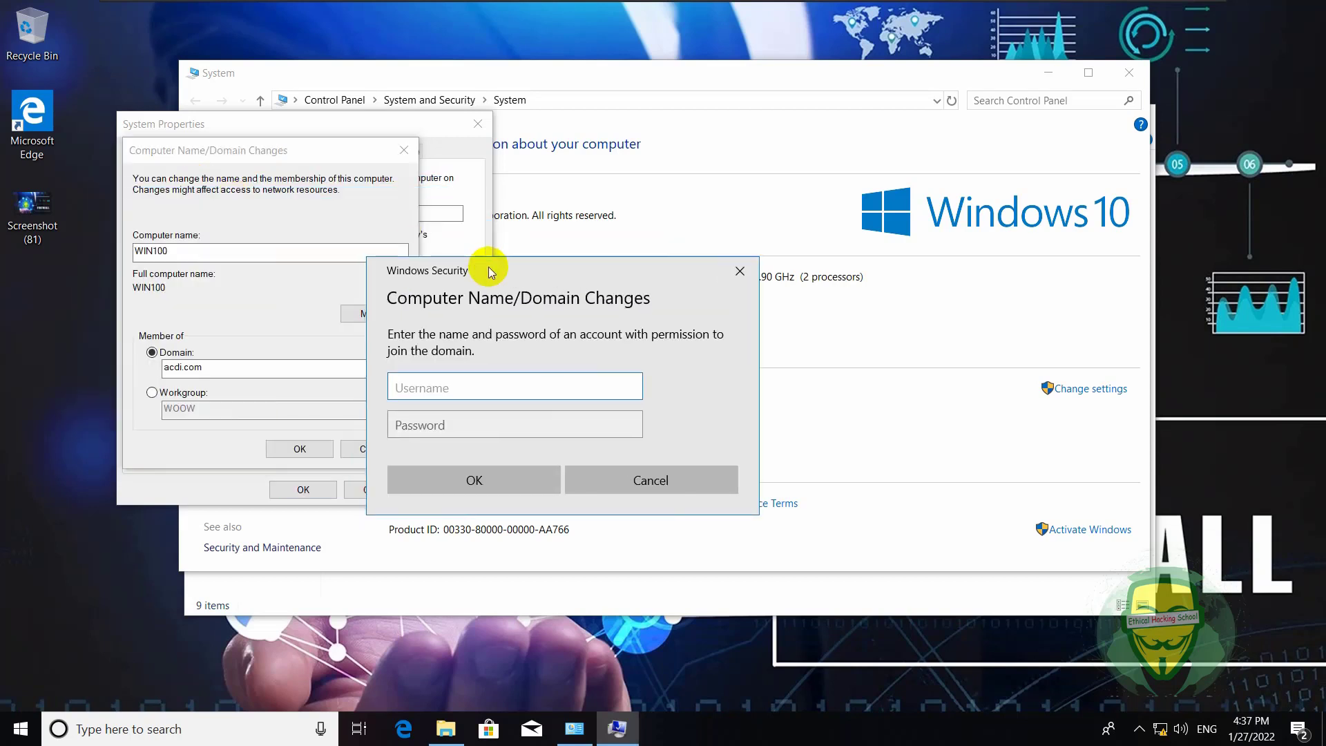
{"action": "left_click", "coordinate": [478, 382]}
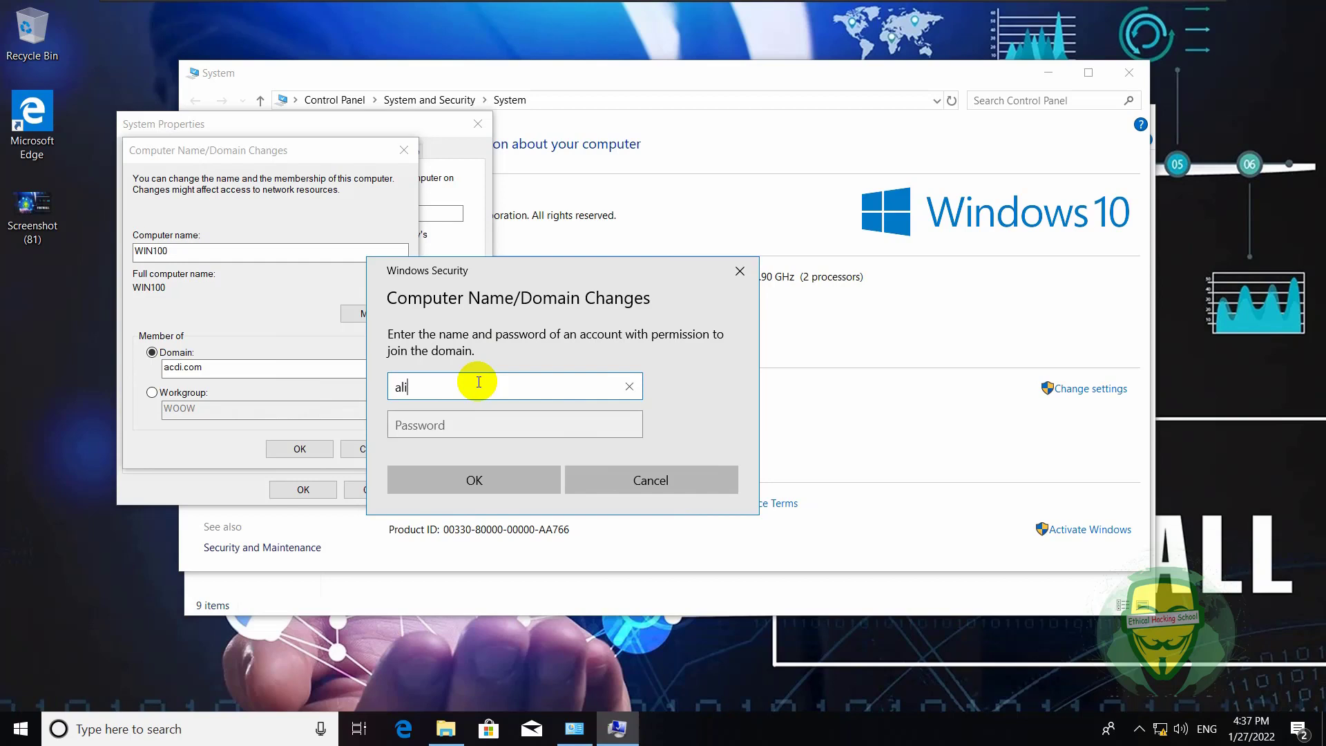
{"action": "left_click", "coordinate": [478, 426]}
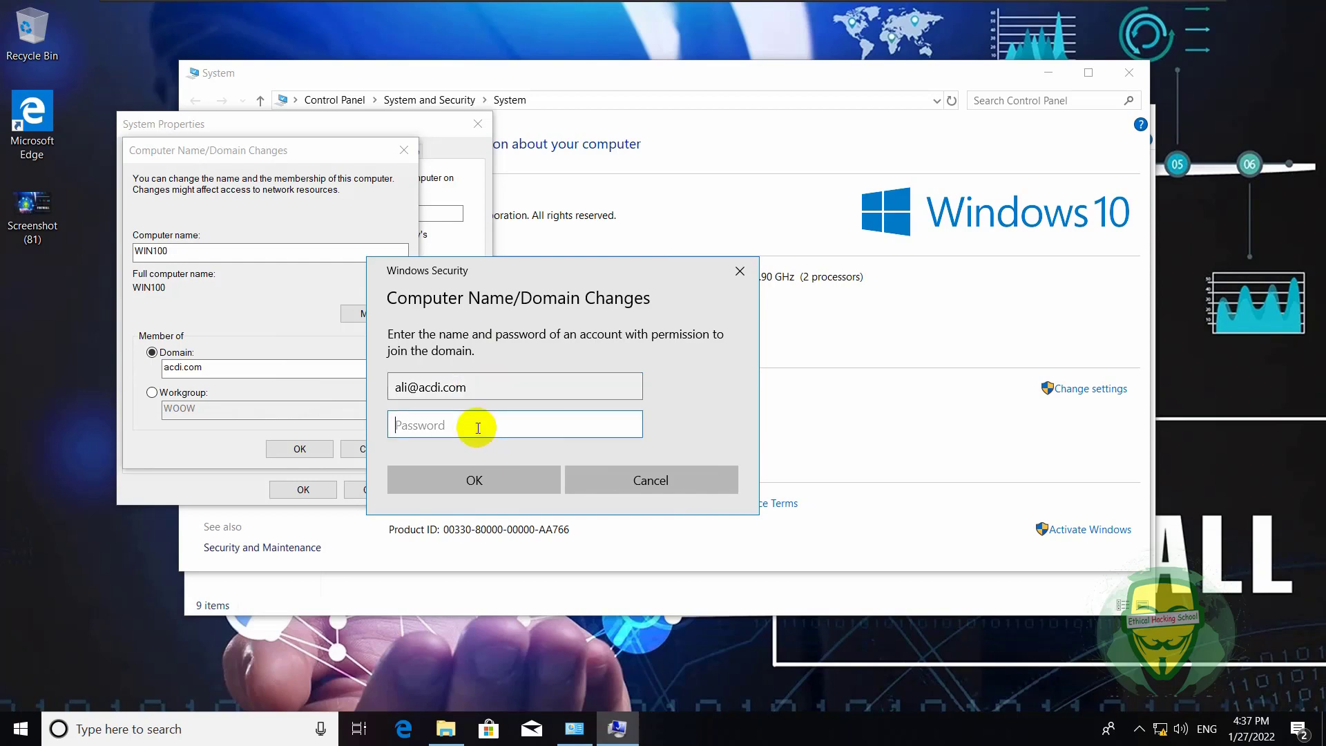
{"action": "type", "text": "••••••••"}
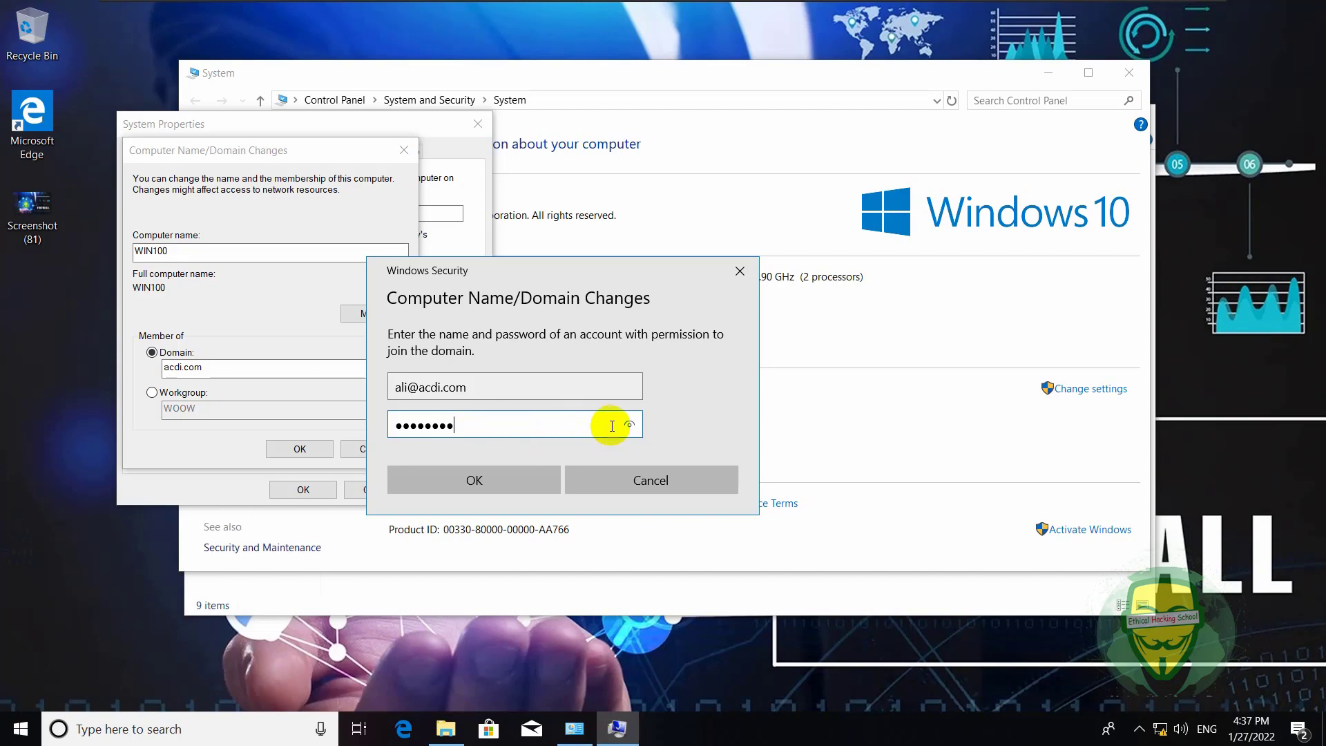
{"action": "left_click", "coordinate": [628, 424]}
{"action": "left_click", "coordinate": [518, 479]}
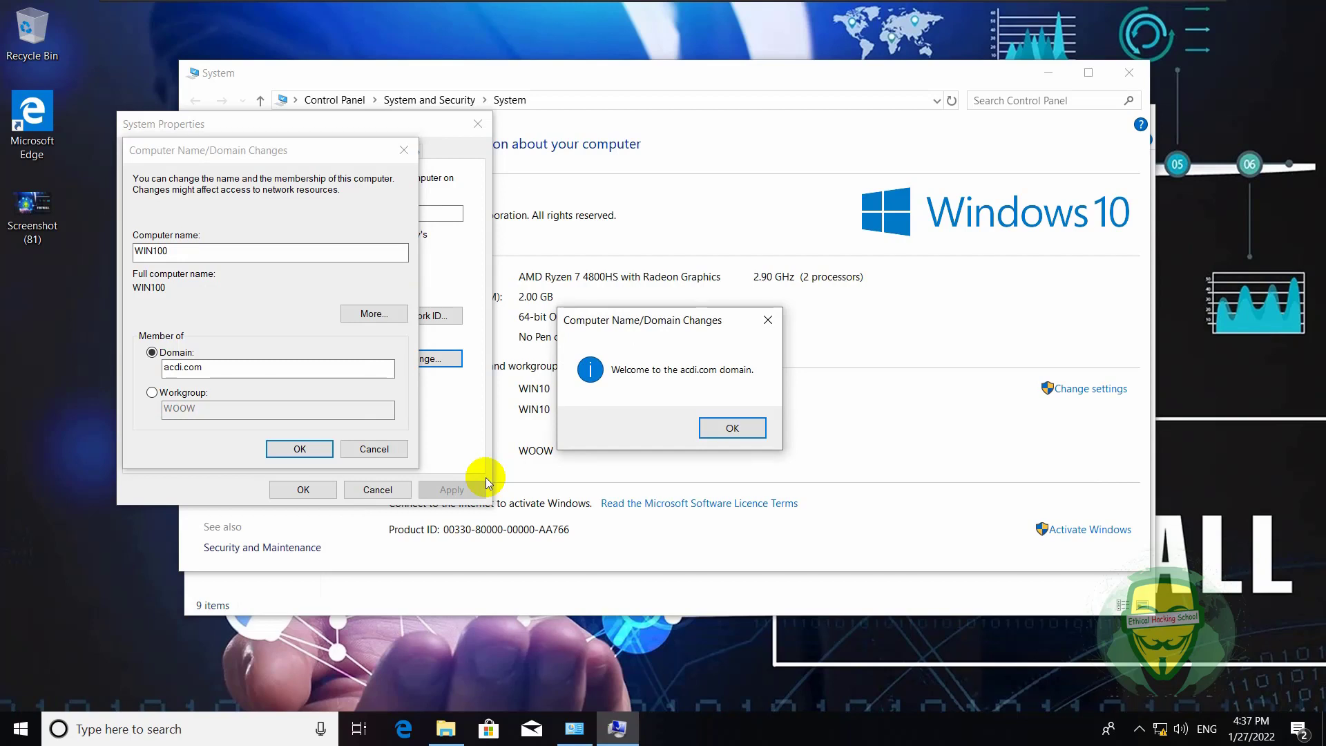
- Acknowledge the welcome, DNS and restart messages, then restart the Windows 10 machine now
{"action": "left_click", "coordinate": [730, 428]}
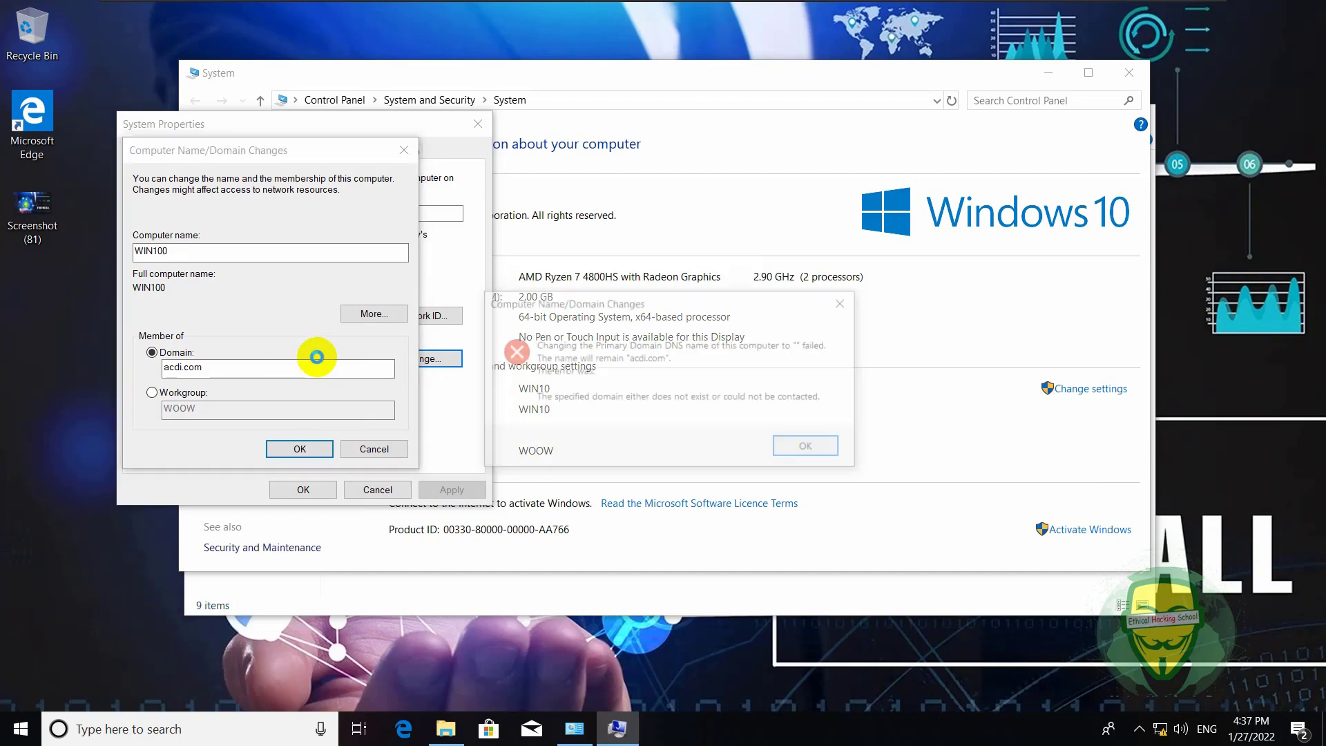
{"action": "left_click", "coordinate": [805, 445]}
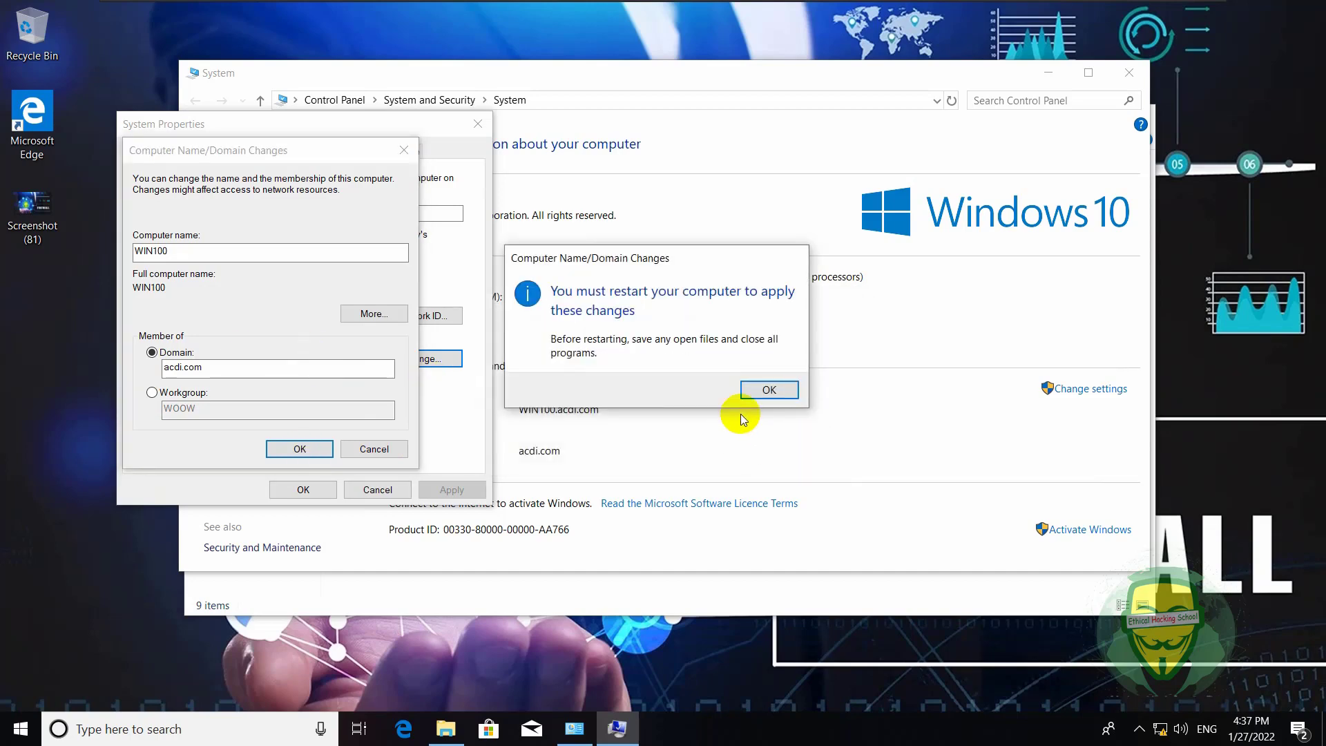
{"action": "left_click", "coordinate": [765, 391]}
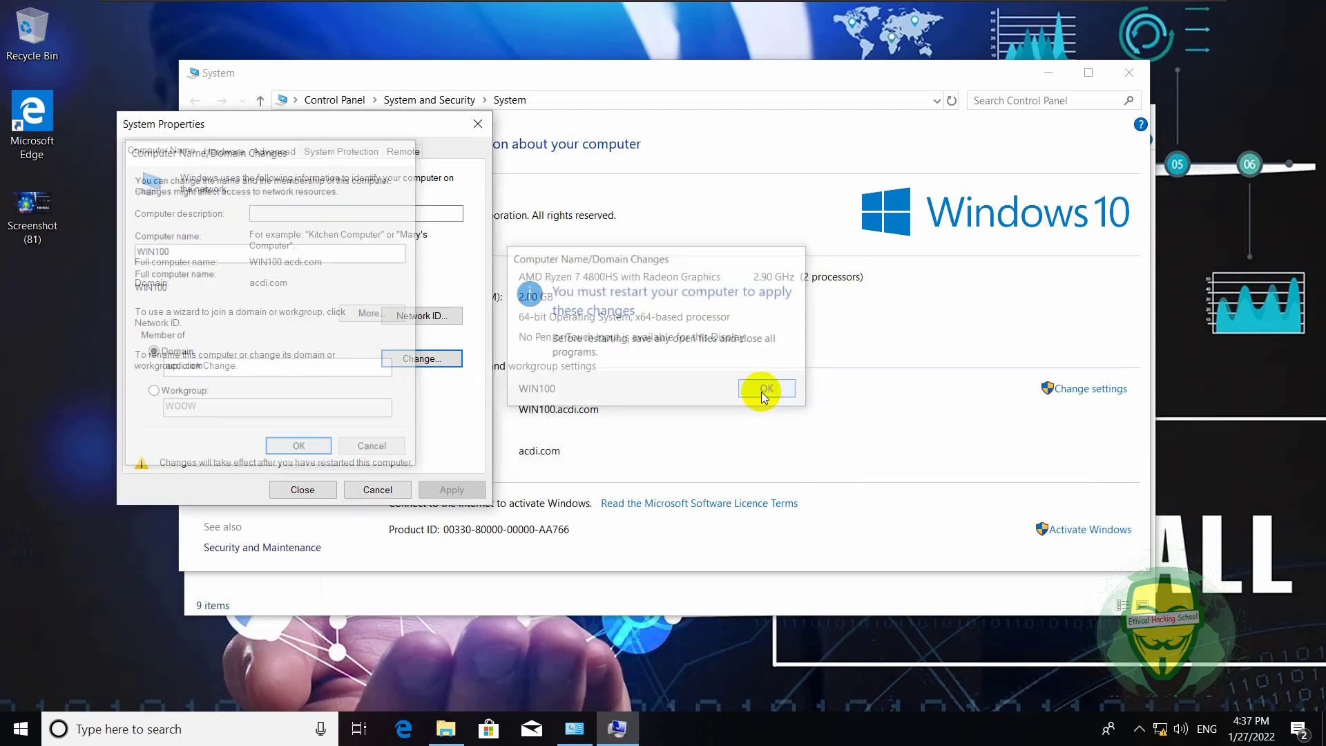
{"action": "left_click", "coordinate": [302, 490]}
{"action": "left_click", "coordinate": [662, 382]}
- On the Windows Server 2022 VM, refresh the Computers container and select the new WIN100 account
{"action": "mouse_move", "coordinate": [804, 6]}
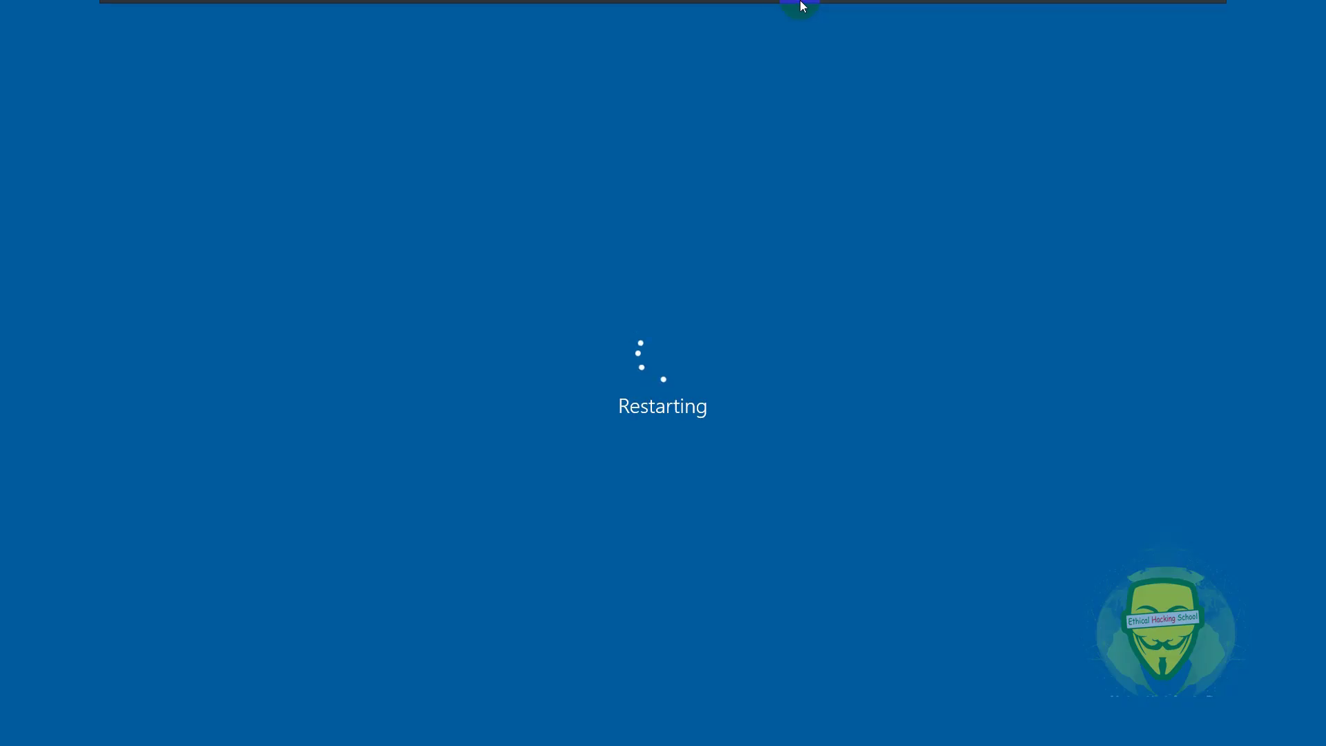
{"action": "left_click", "coordinate": [815, 12]}
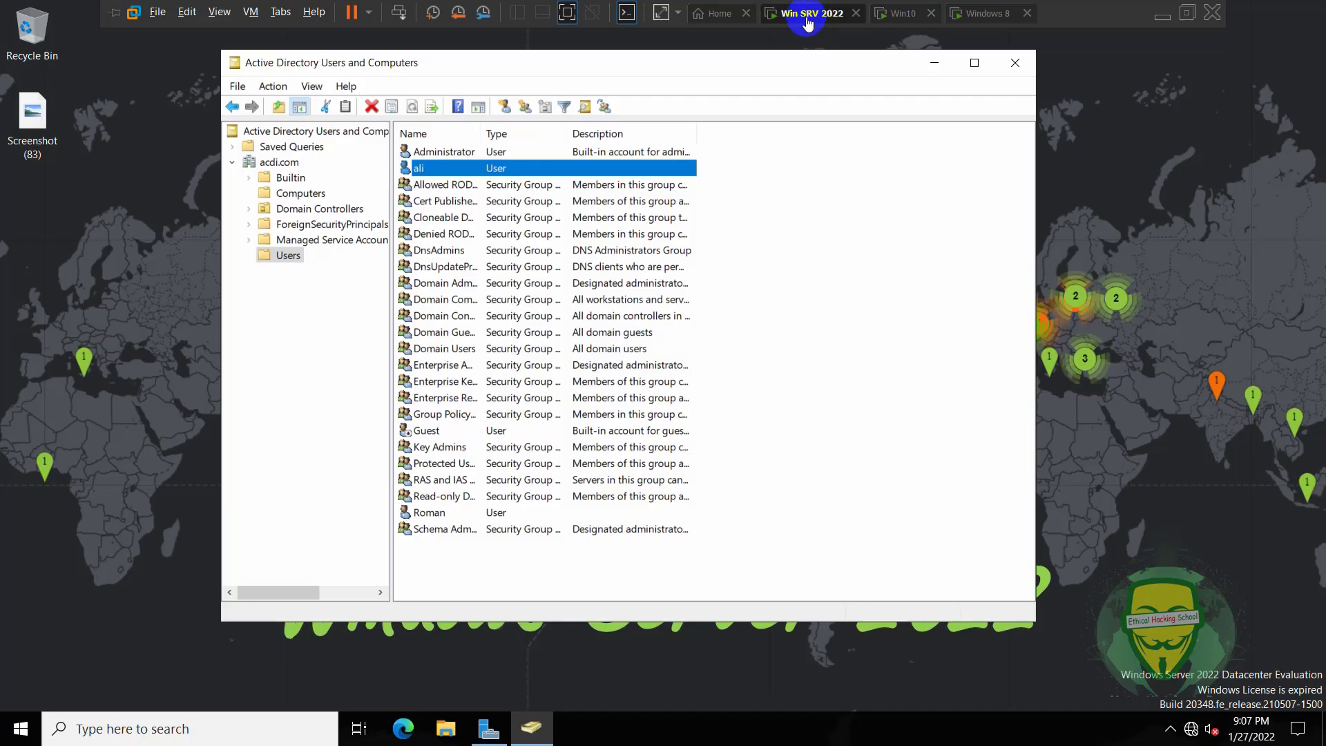
{"action": "left_click", "coordinate": [304, 193]}
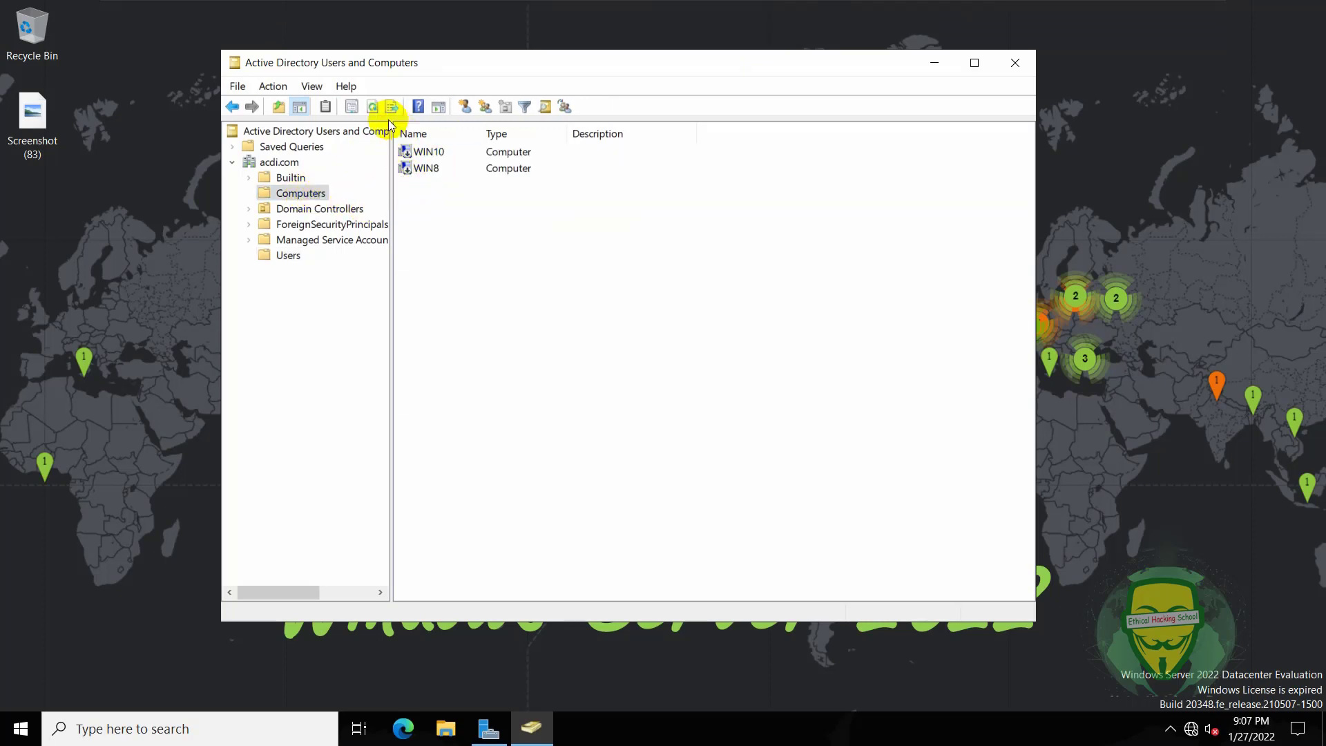
{"action": "left_click", "coordinate": [372, 107]}
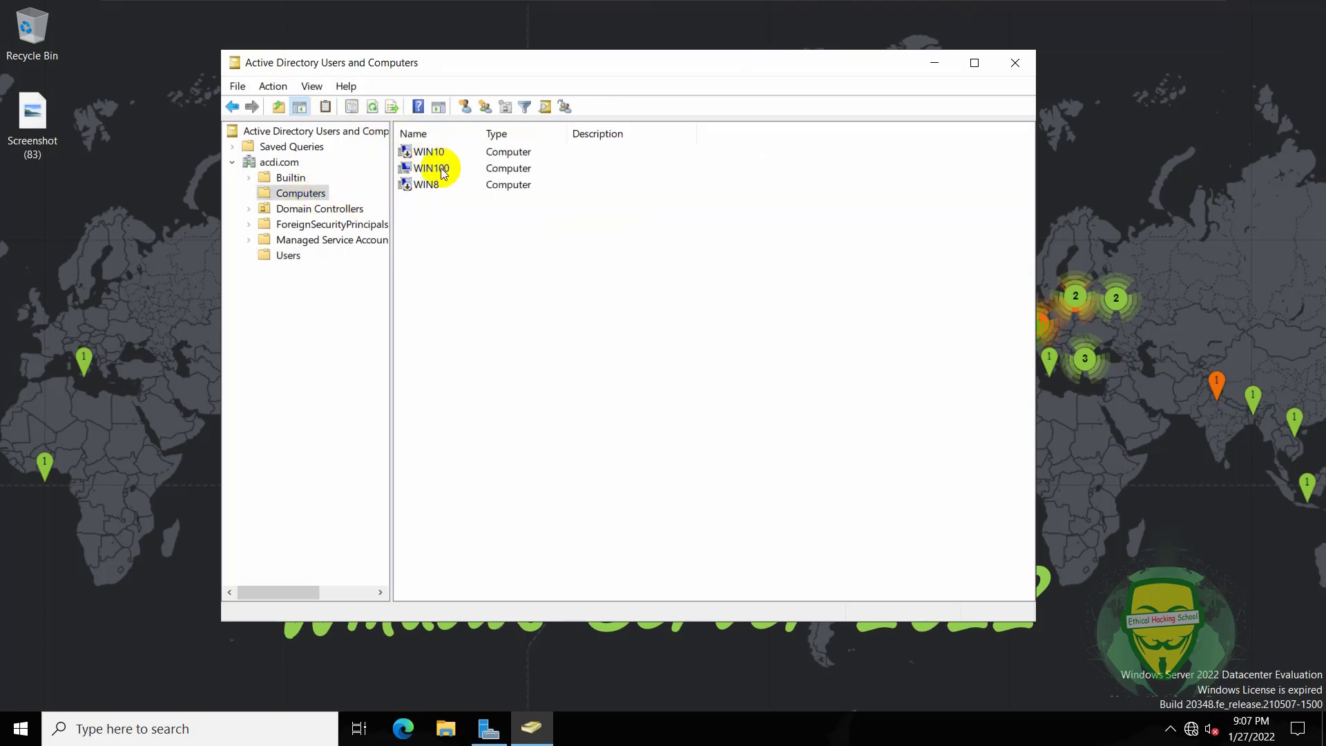
{"action": "left_click", "coordinate": [435, 168]}
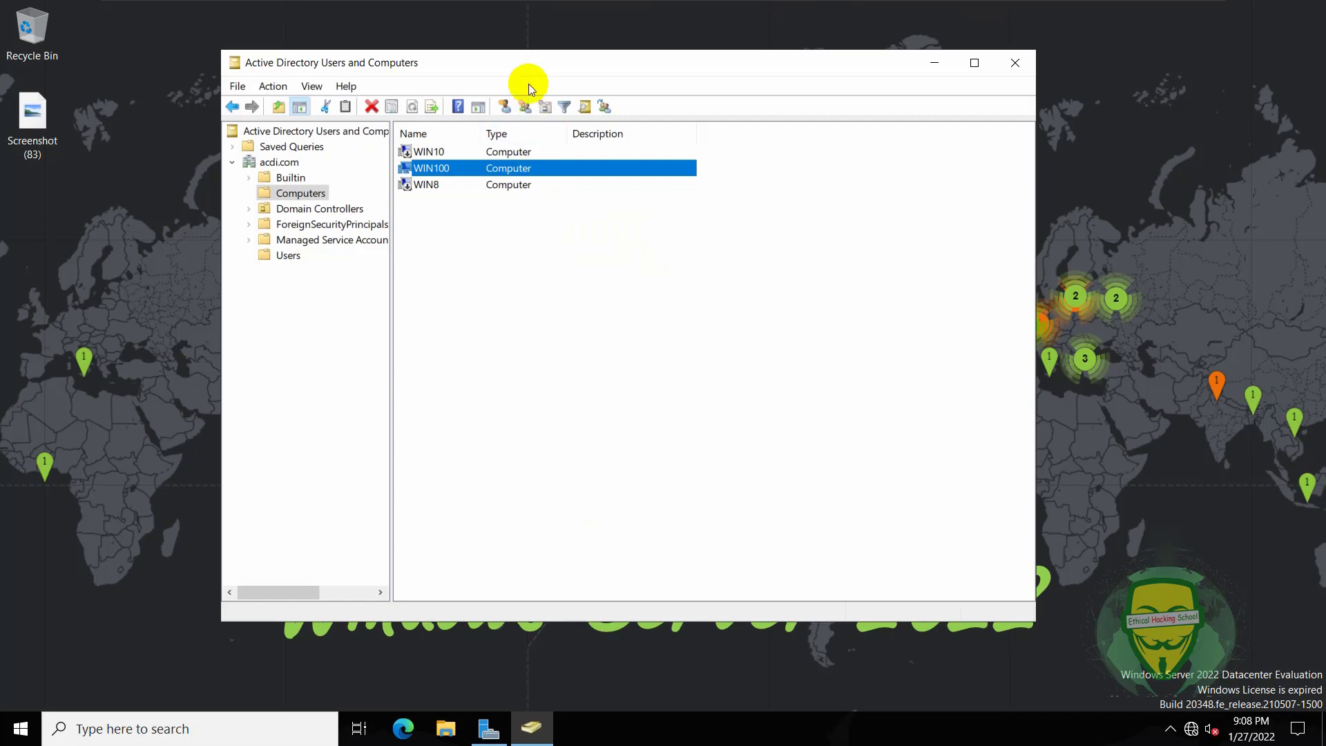
{"action": "left_click_drag", "start_coordinate": [529, 56], "coordinate": [562, 93]}
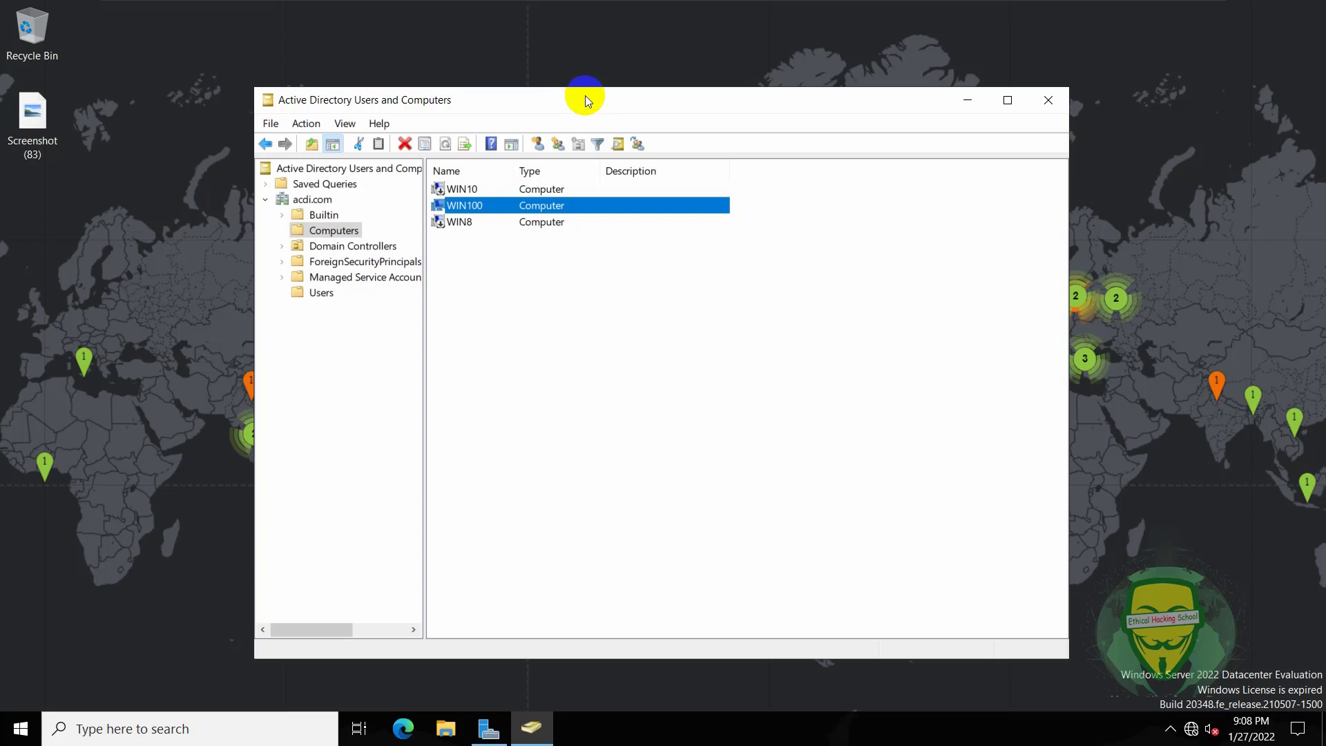
{"action": "left_click_drag", "start_coordinate": [586, 95], "coordinate": [597, 58]}
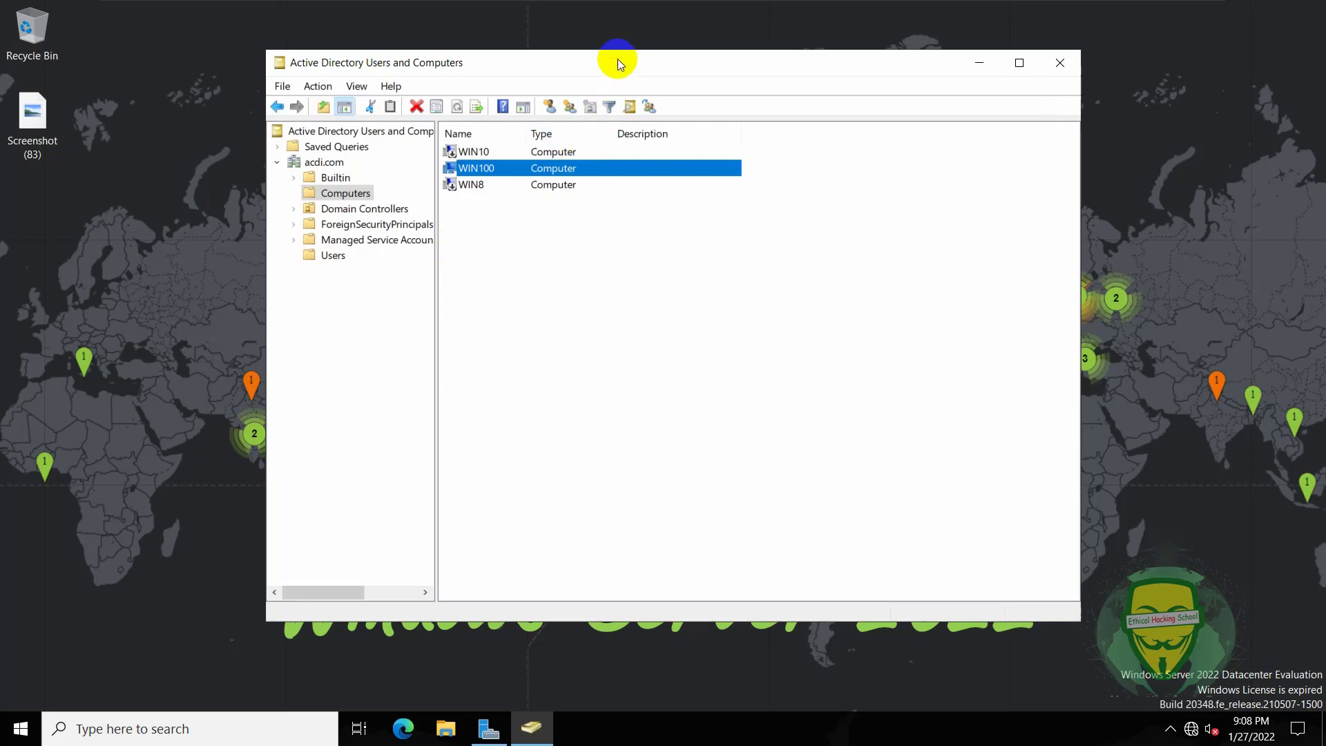
{"action": "left_click_drag", "start_coordinate": [617, 60], "coordinate": [625, 74]}
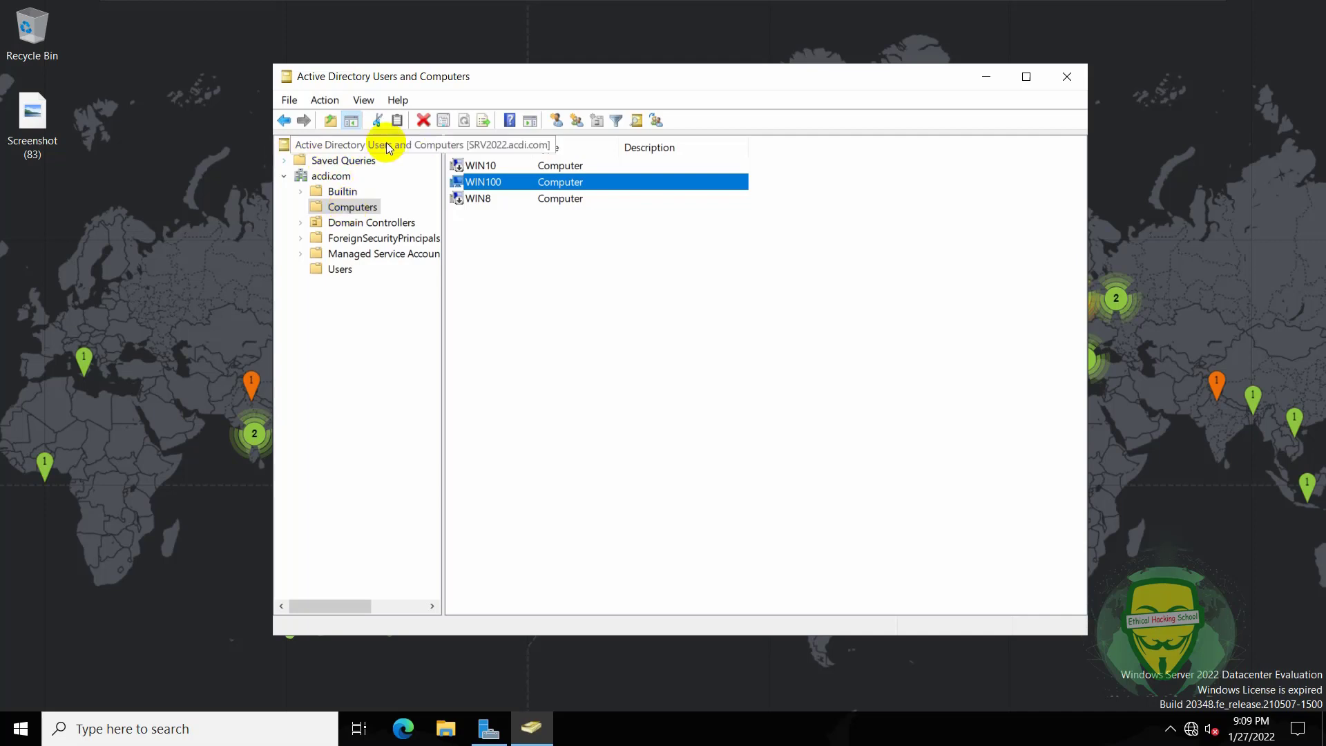
- Open the acdi.com domain Properties window, then close it
{"action": "left_click", "coordinate": [326, 177]}
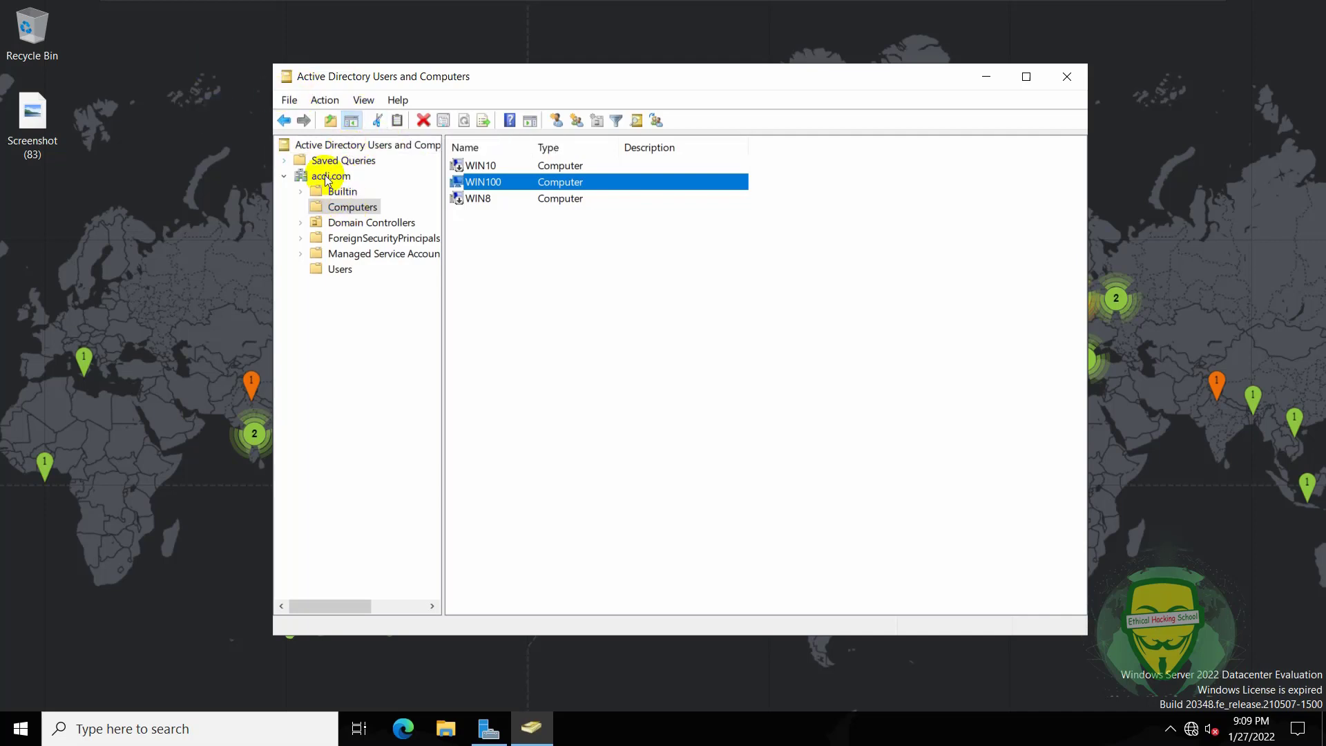
{"action": "right_click", "coordinate": [327, 179]}
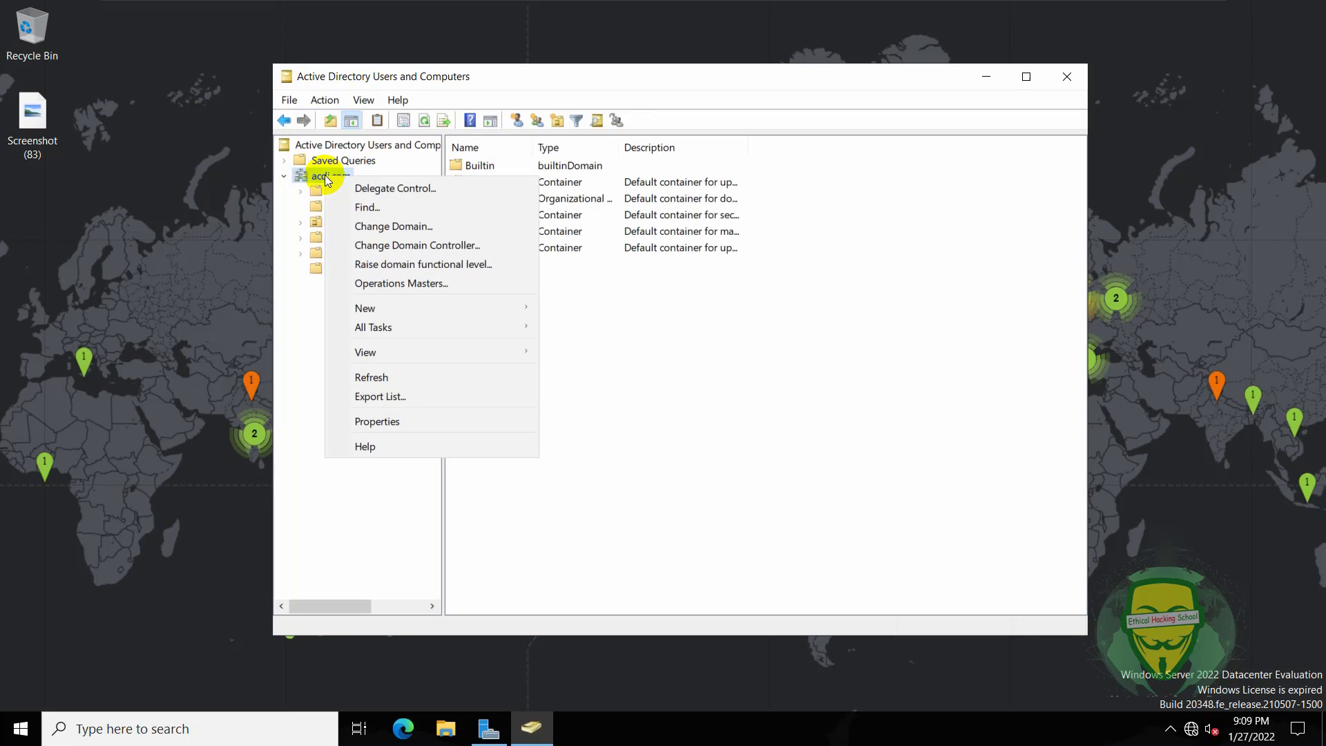
{"action": "left_click", "coordinate": [401, 420]}
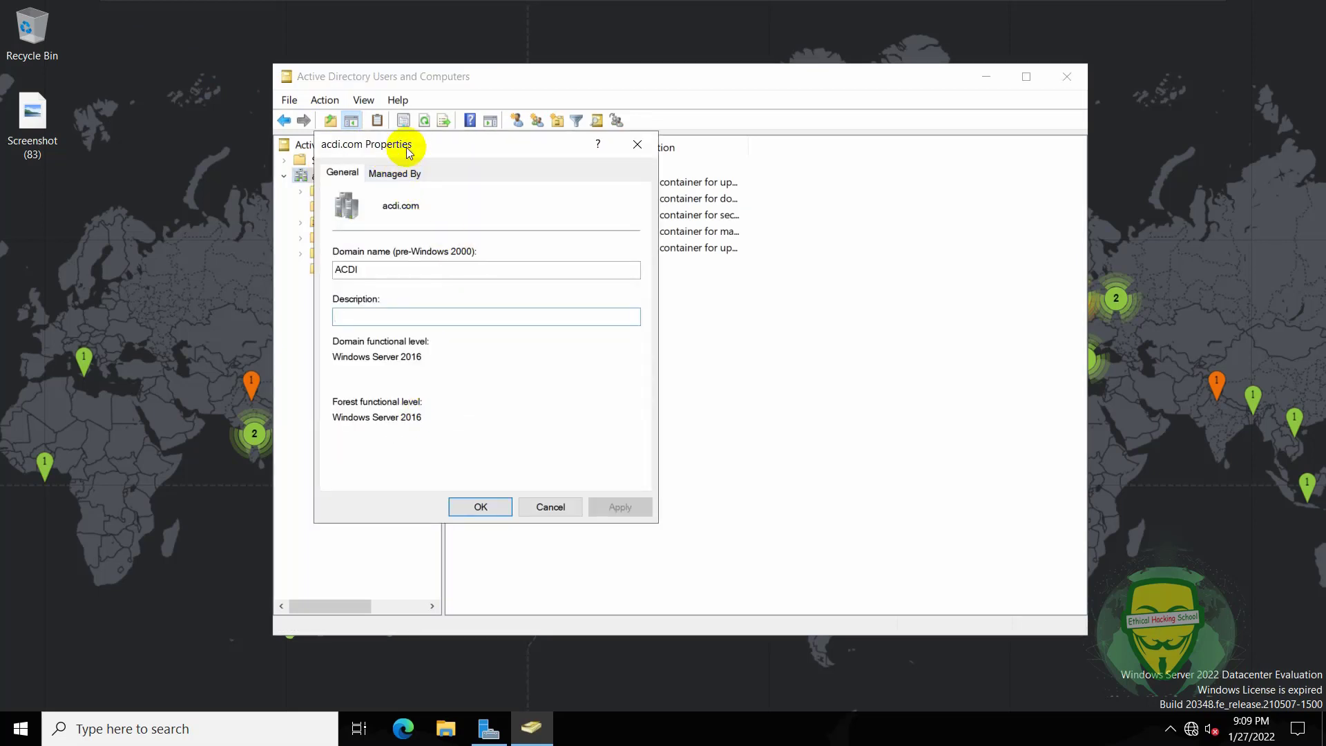
{"action": "left_click_drag", "start_coordinate": [408, 144], "coordinate": [507, 199]}
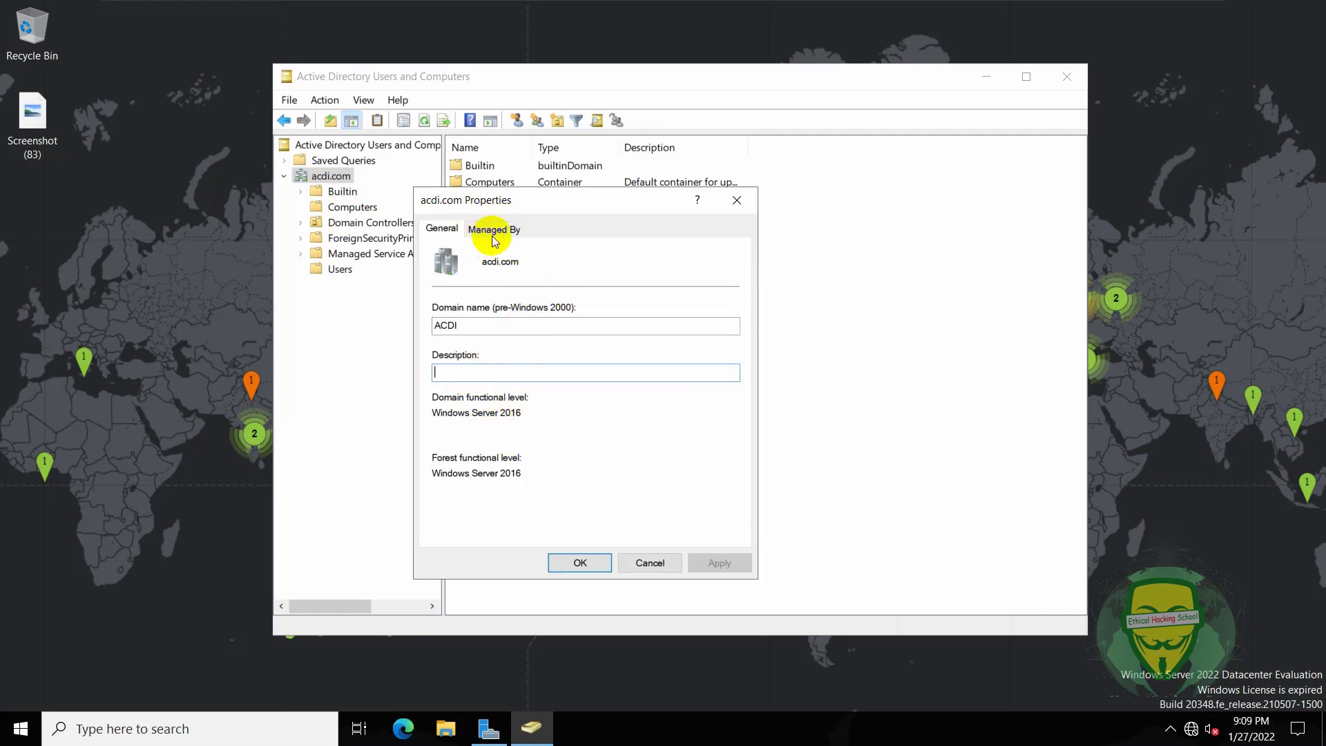
{"action": "left_click", "coordinate": [739, 200]}
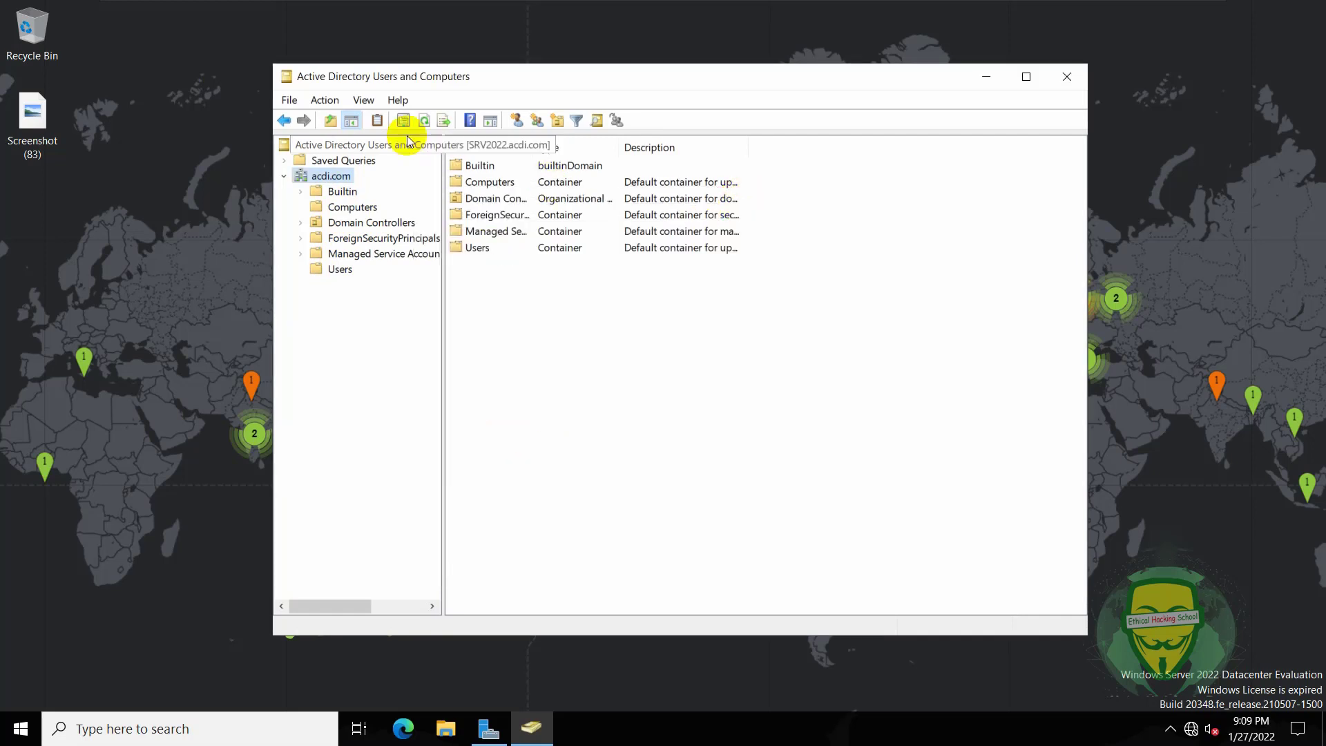
- Turn on View > Advanced Features to show System, LostAndFound and NTDS Quotas
{"action": "left_click", "coordinate": [337, 101]}
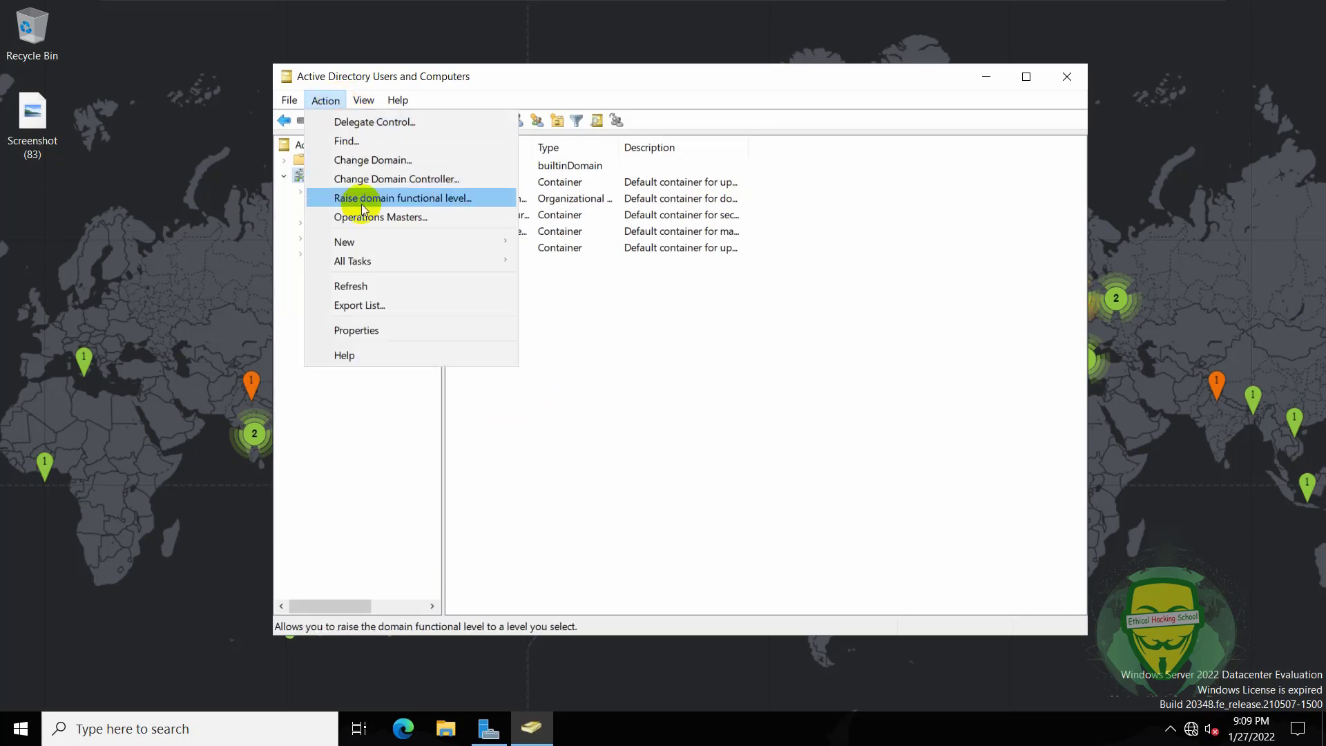
{"action": "mouse_move", "coordinate": [362, 99]}
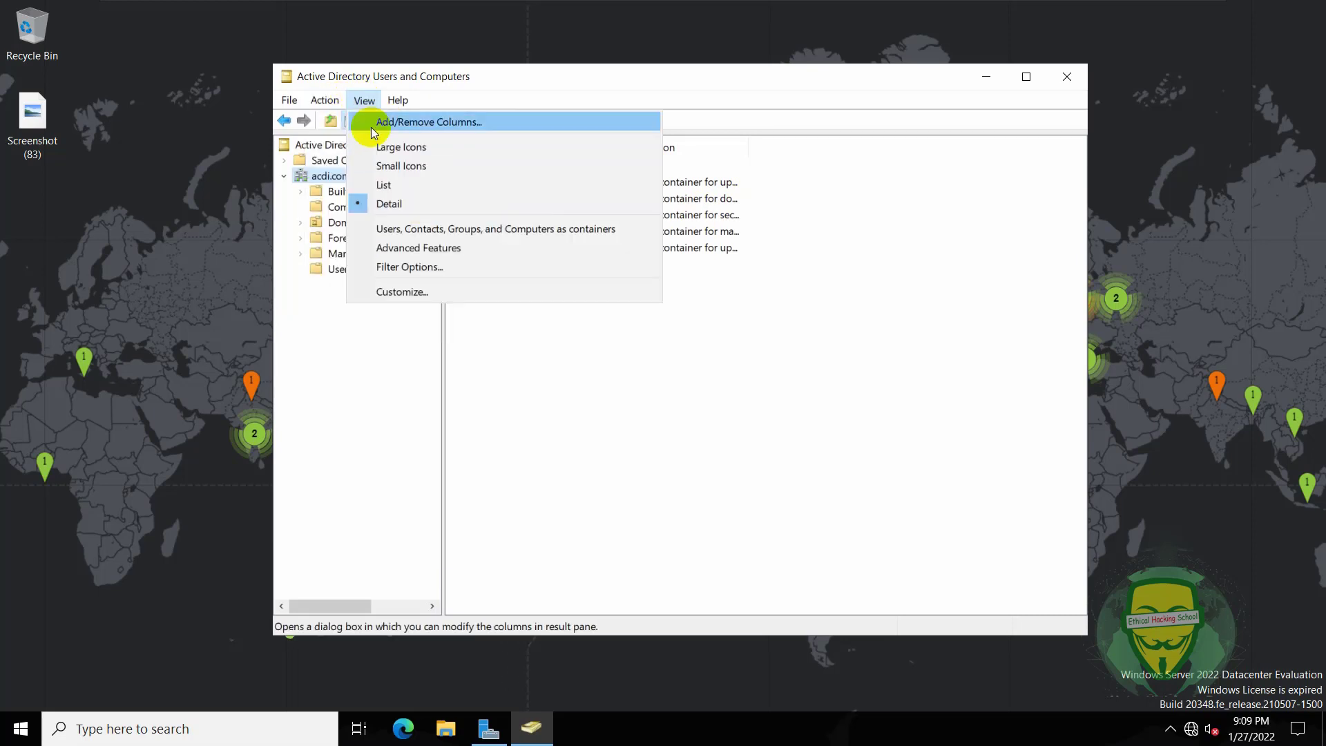
{"action": "left_click", "coordinate": [424, 247]}
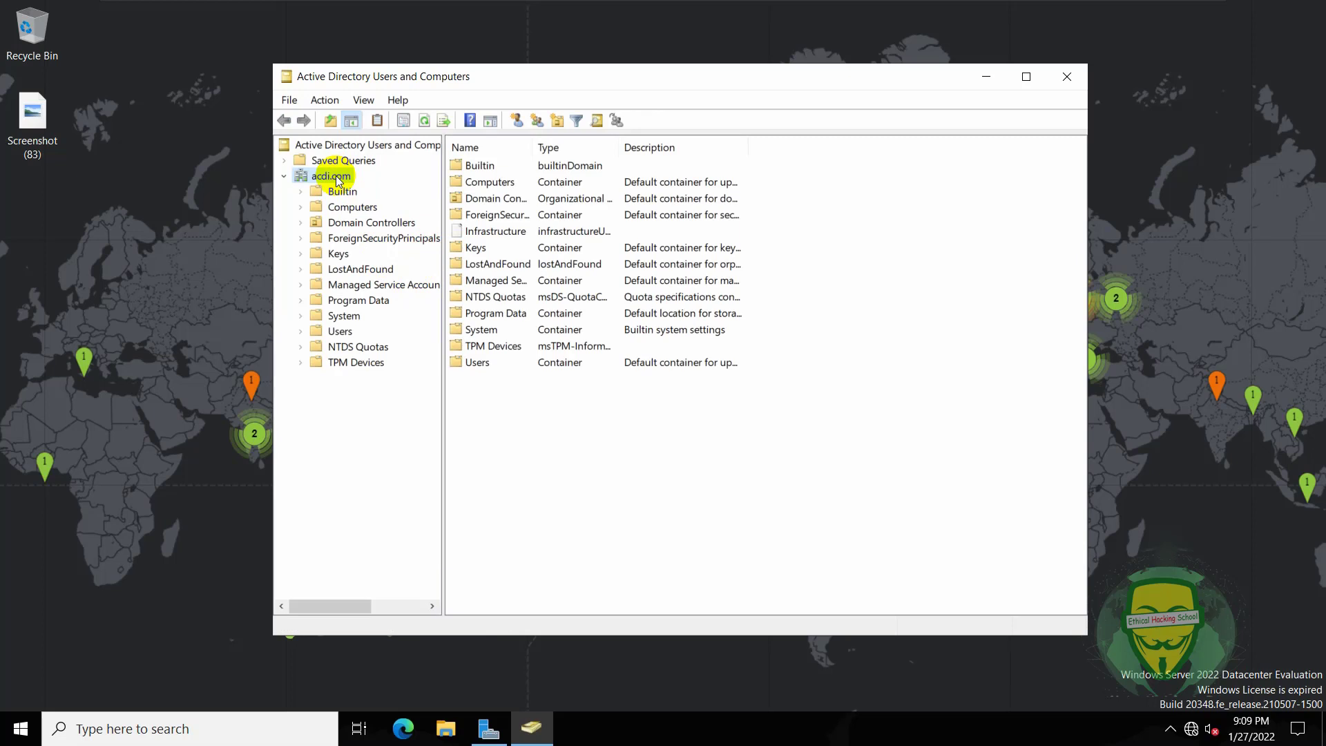
- Open the acdi.com Properties Attribute Editor tab showing creationTime and dc = acdi
{"action": "right_click", "coordinate": [336, 176]}
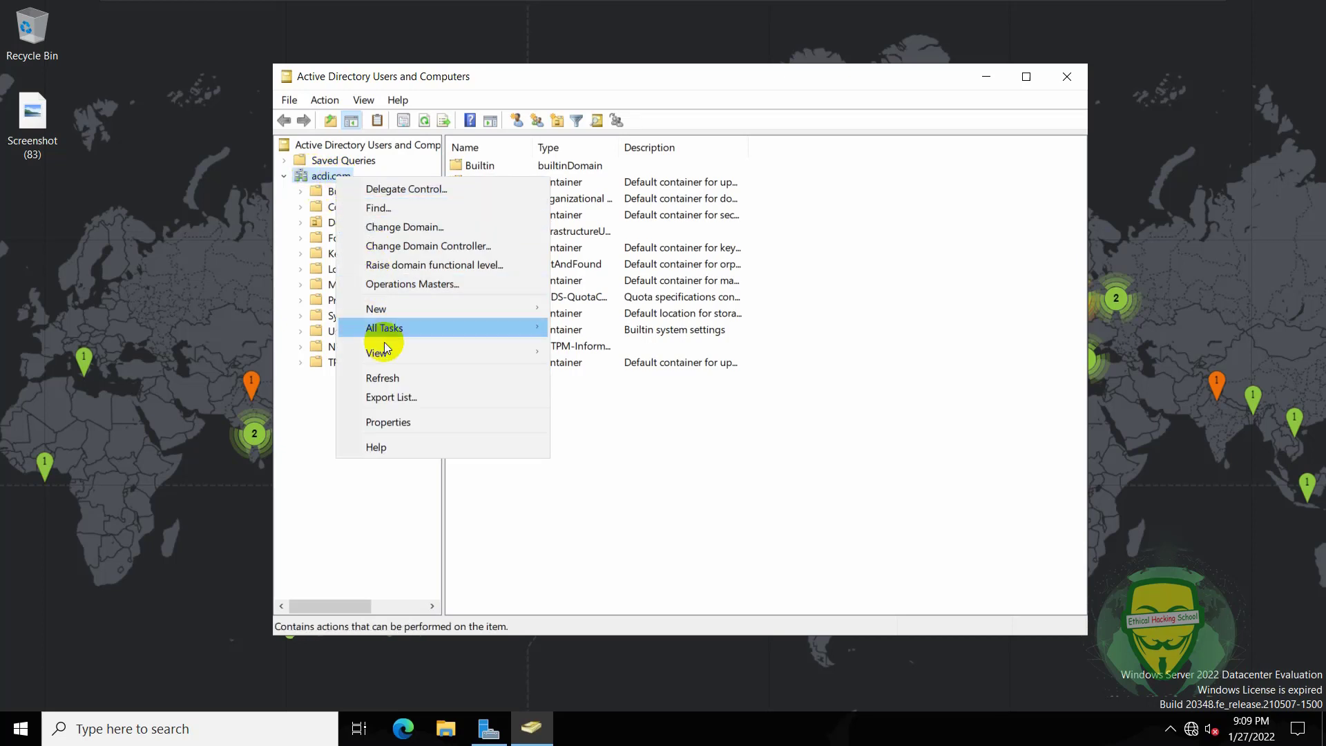
{"action": "left_click", "coordinate": [399, 418]}
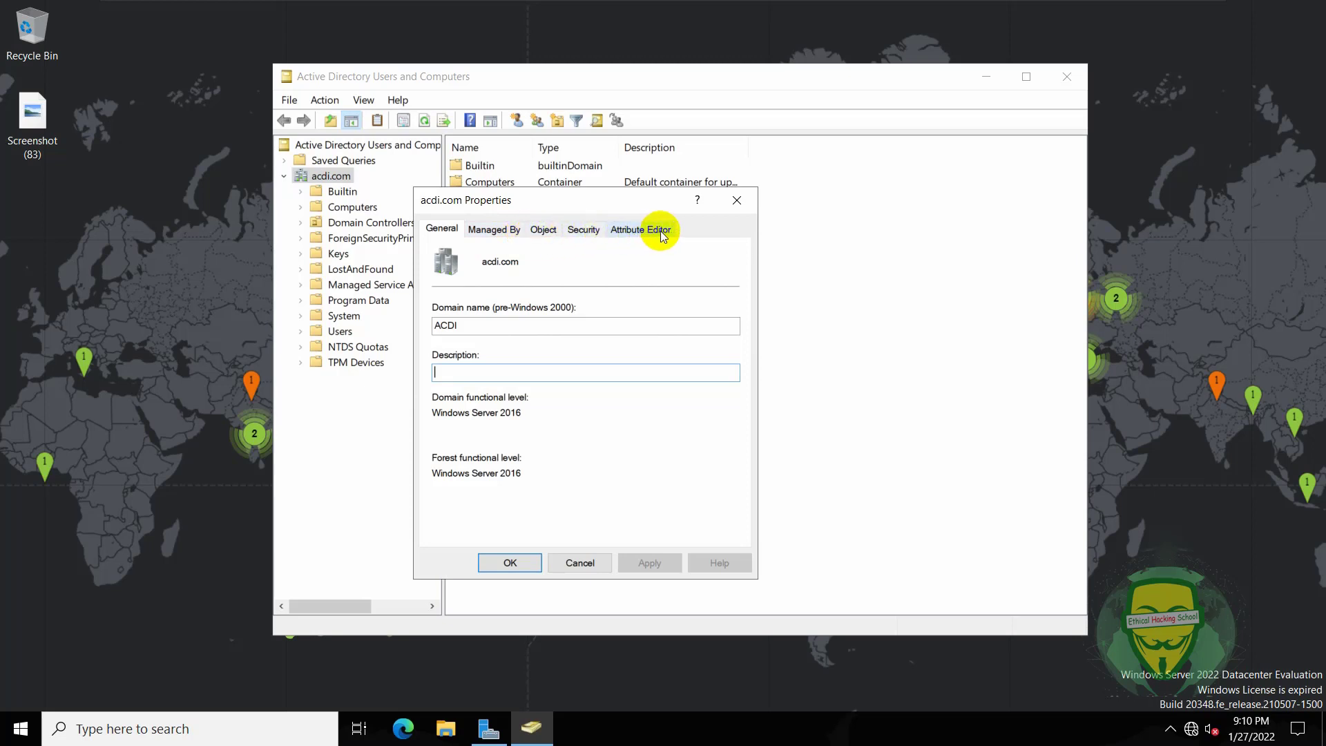
{"action": "left_click", "coordinate": [651, 233]}
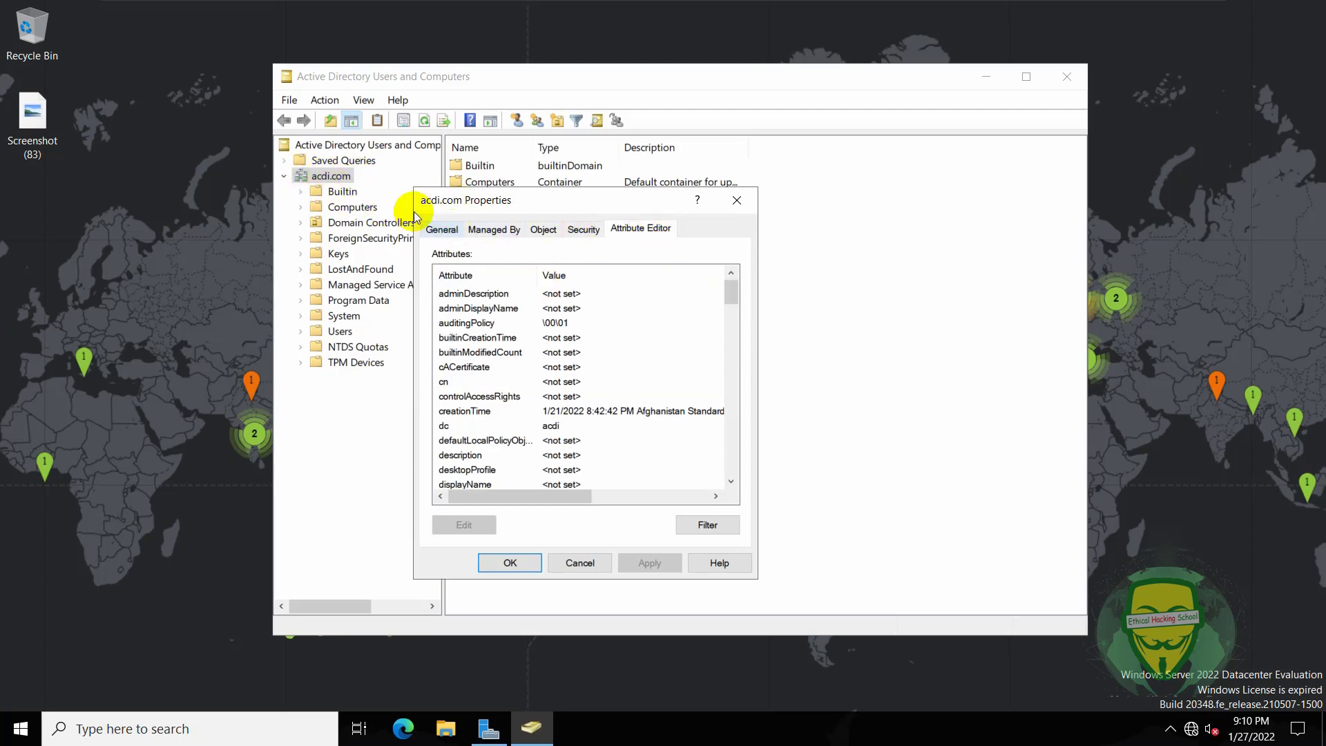
{"action": "left_click_drag", "start_coordinate": [542, 200], "coordinate": [634, 187]}
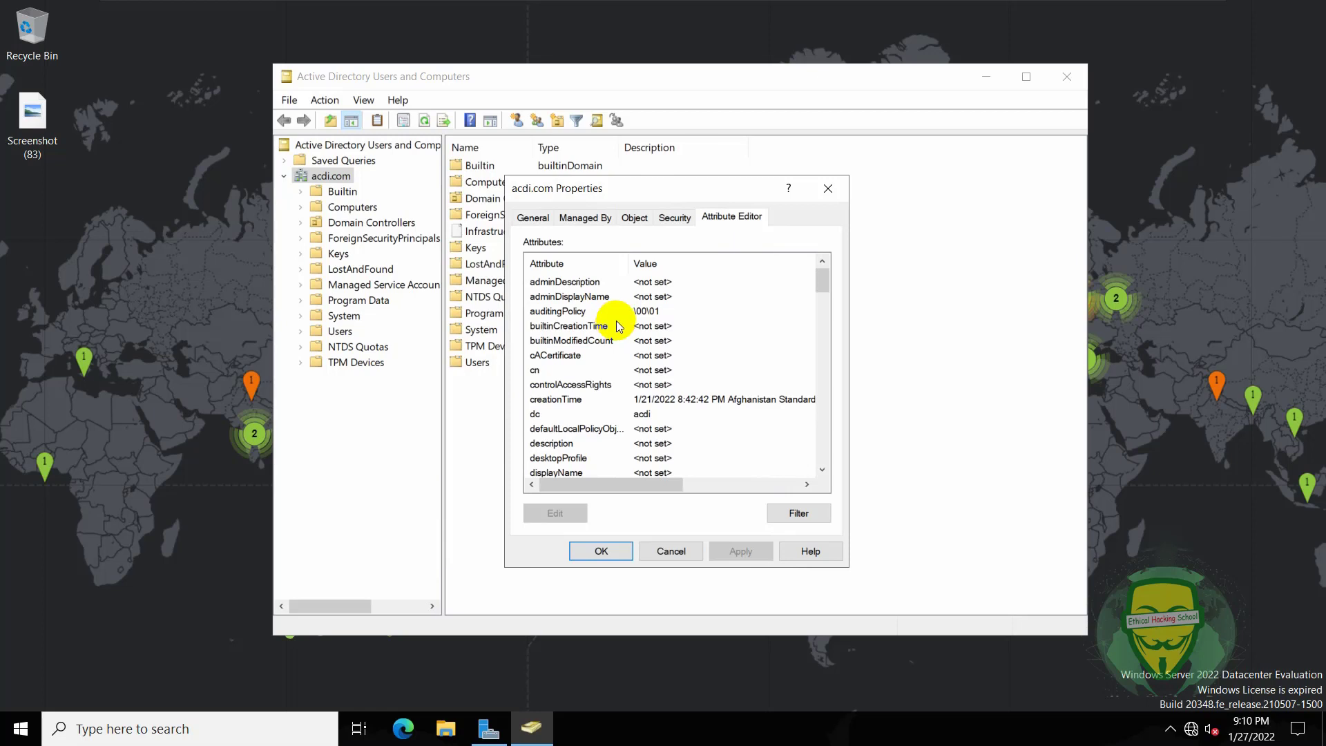
- Widen the attribute name column and find ms-DS-MachineAccountQuota in the Attribute Editor list
{"action": "scroll", "coordinate": [656, 374], "scroll_direction": "down", "scroll_amount": 10}
{"action": "left_click", "coordinate": [656, 370]}
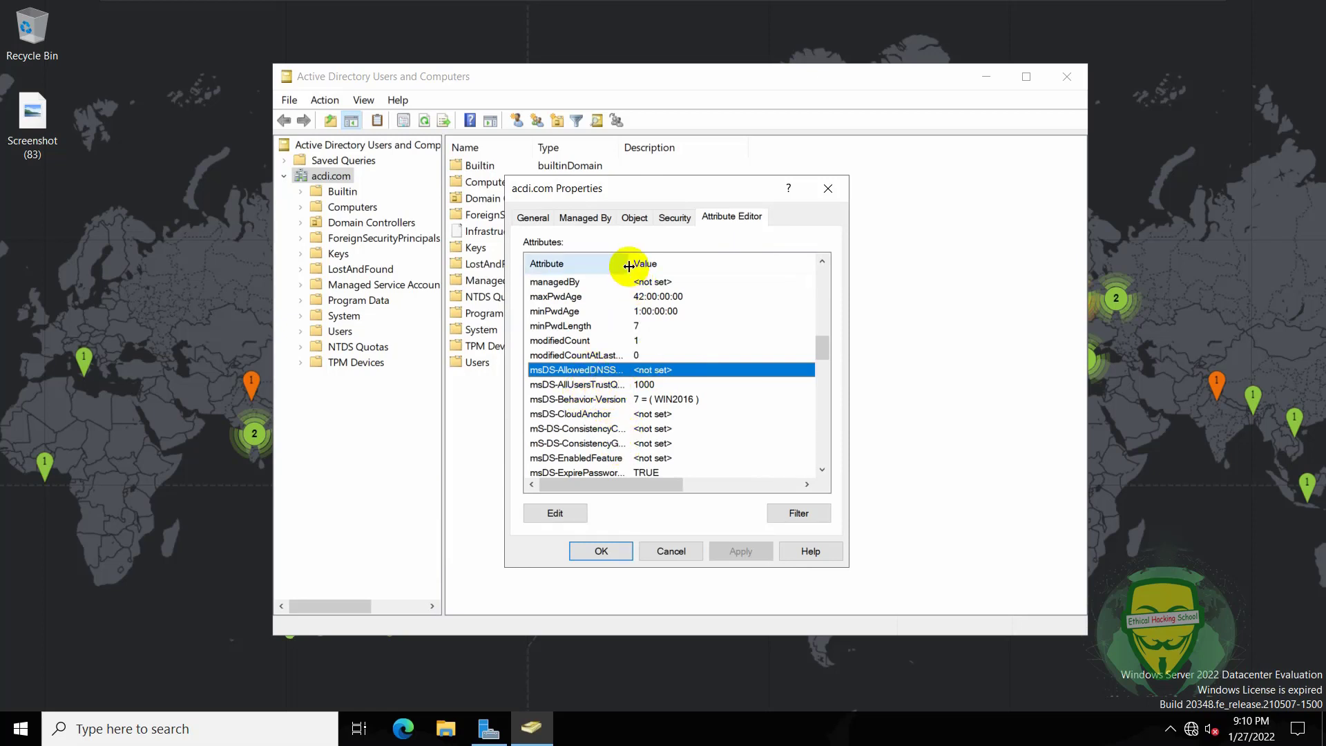
{"action": "left_click_drag", "start_coordinate": [628, 263], "coordinate": [697, 268]}
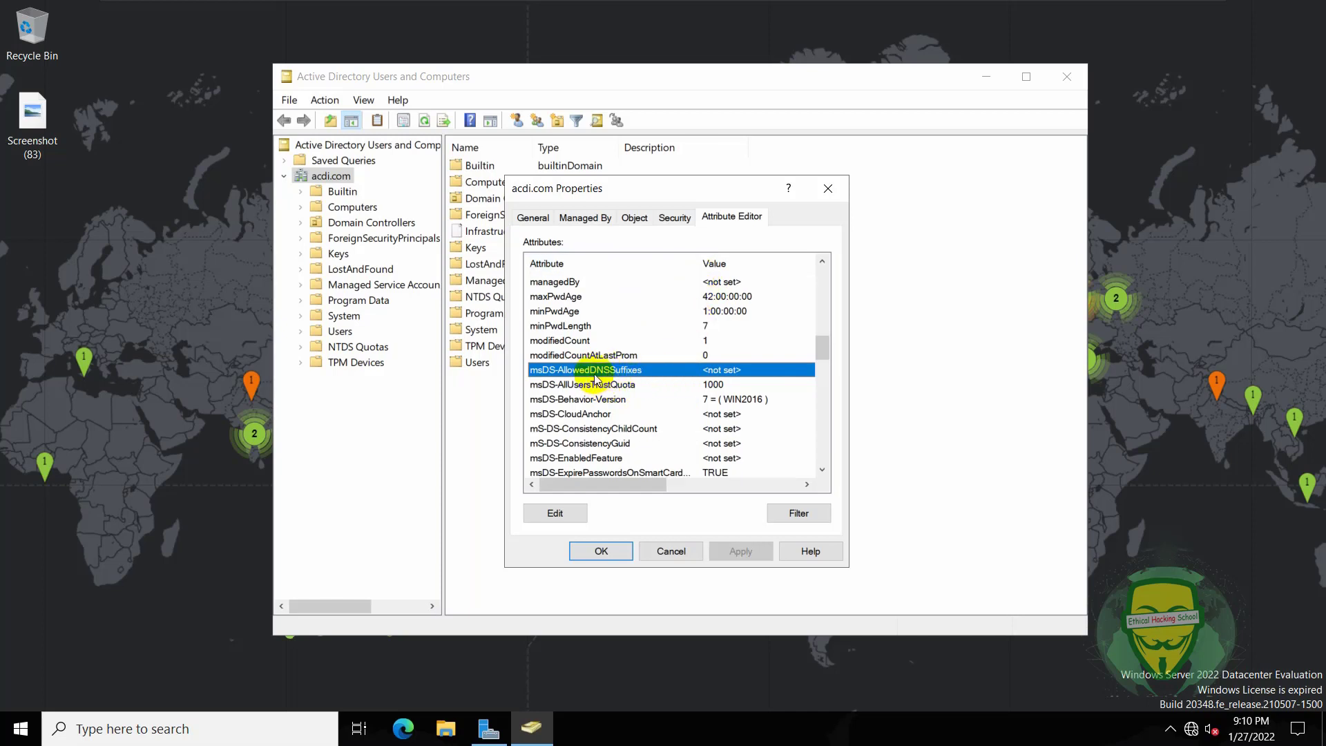
{"action": "key", "text": "Down"}
{"action": "key", "text": "Down"}
{"action": "key", "text": "Down"}
{"action": "key", "text": "Down"}
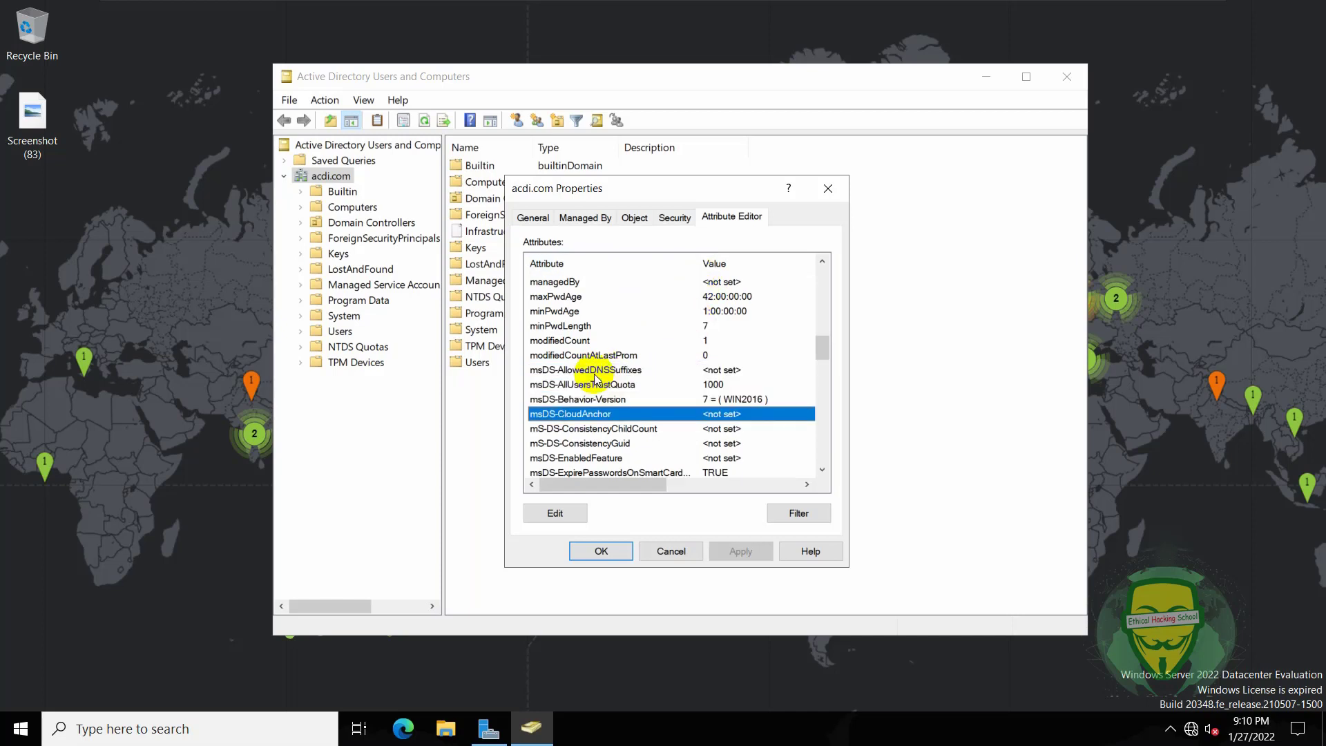
{"action": "key", "text": "Down"}
{"action": "key", "text": "Down"}
{"action": "key", "text": "Down"}
{"action": "key", "text": "Down"}
{"action": "key", "text": "Down"}
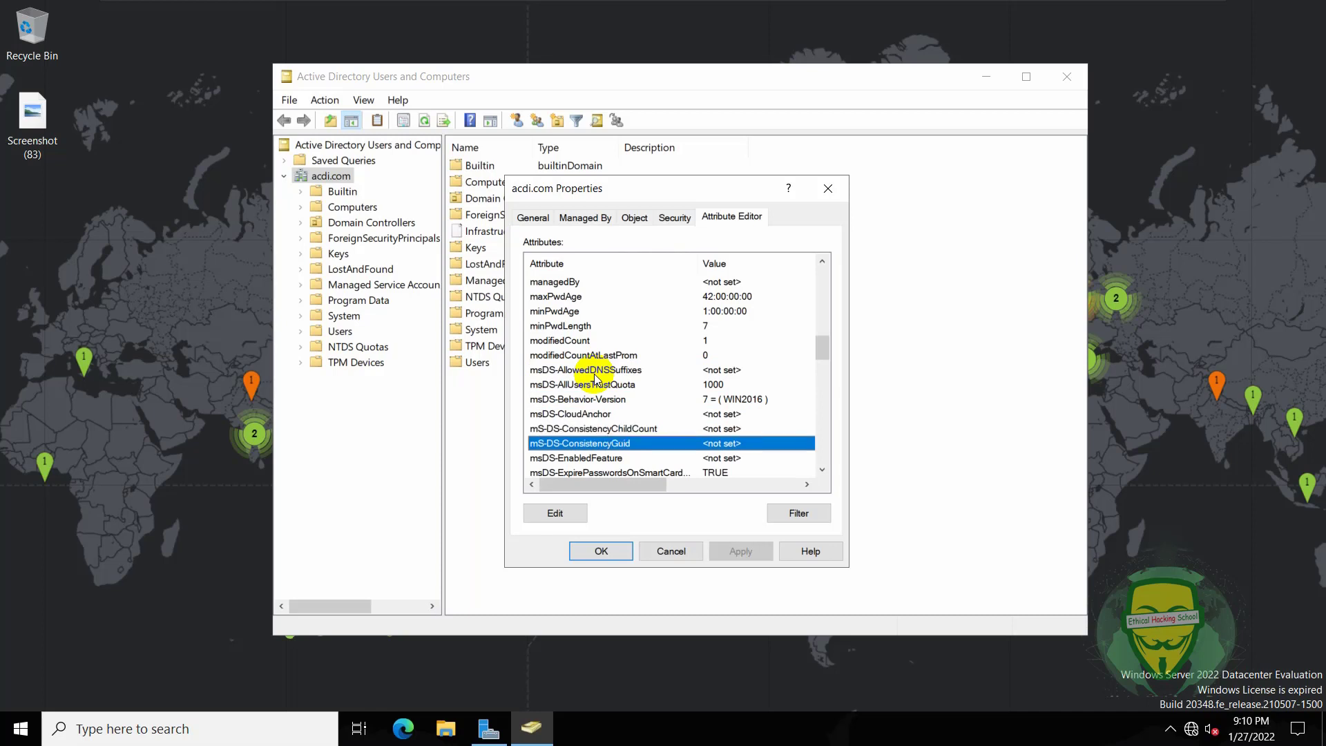
{"action": "key", "text": "Down"}
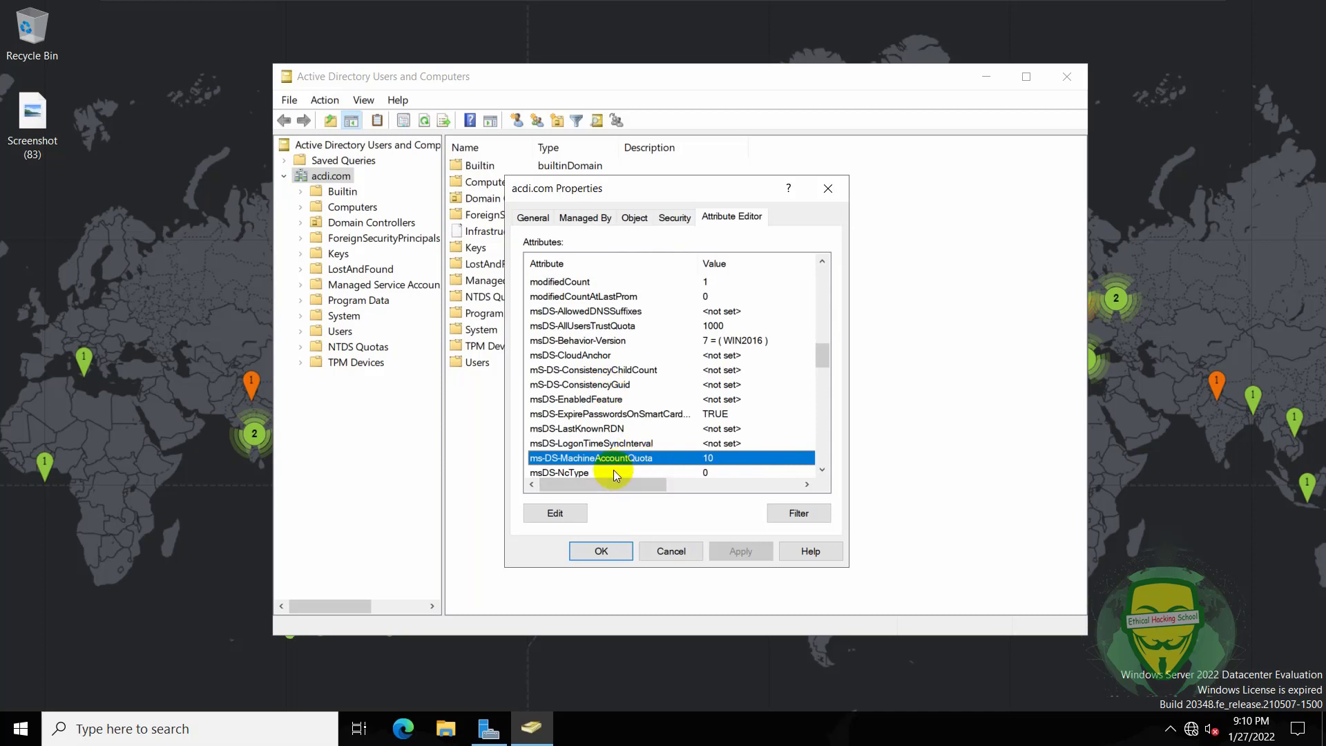
- Change ms-DS-MachineAccountQuota from 10 to 0, apply it and close the domain properties
{"action": "double_click", "coordinate": [707, 457]}
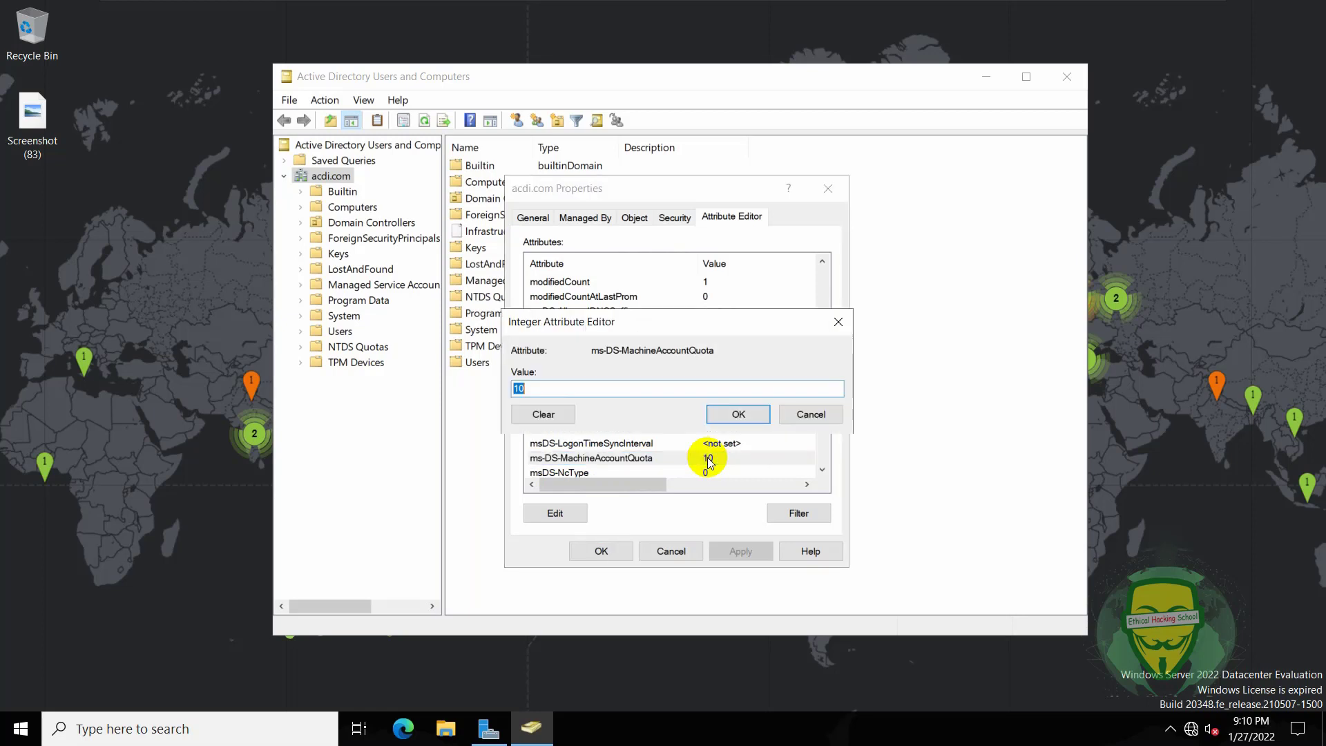
{"action": "type", "text": "0"}
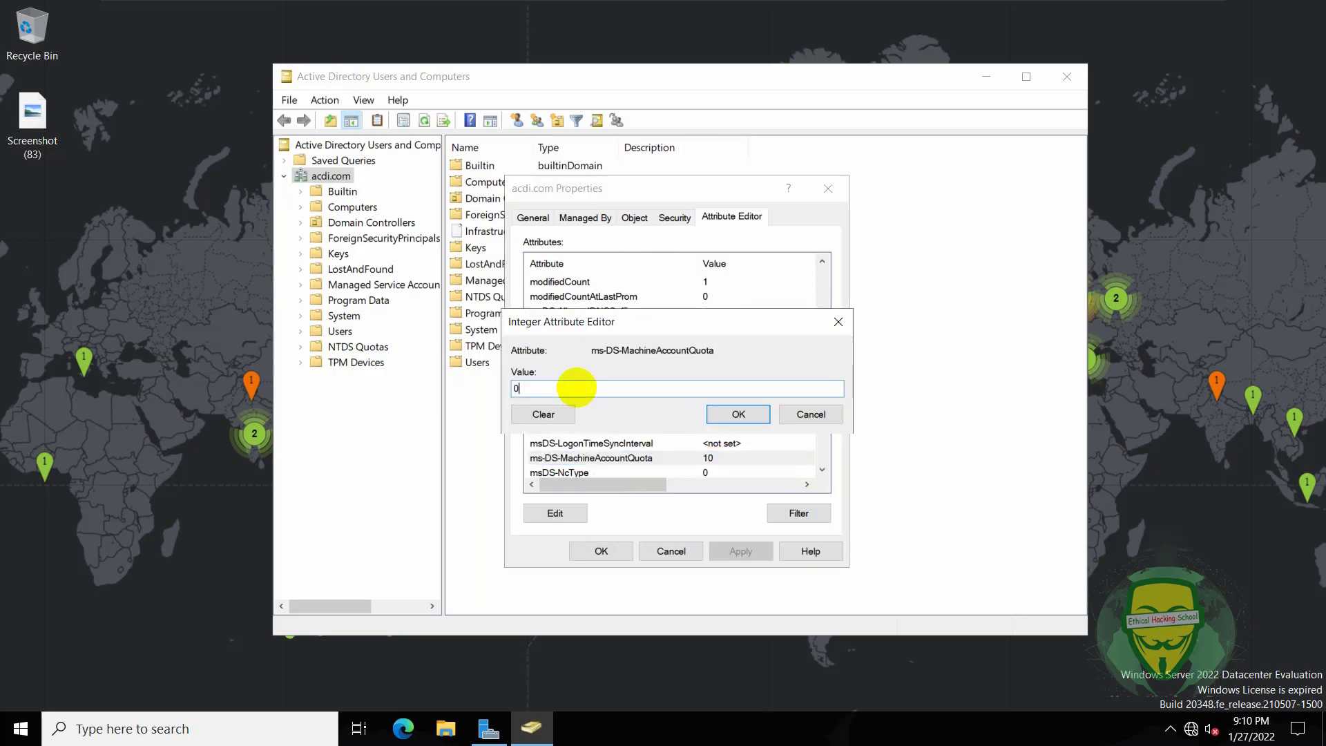
{"action": "left_click", "coordinate": [733, 411]}
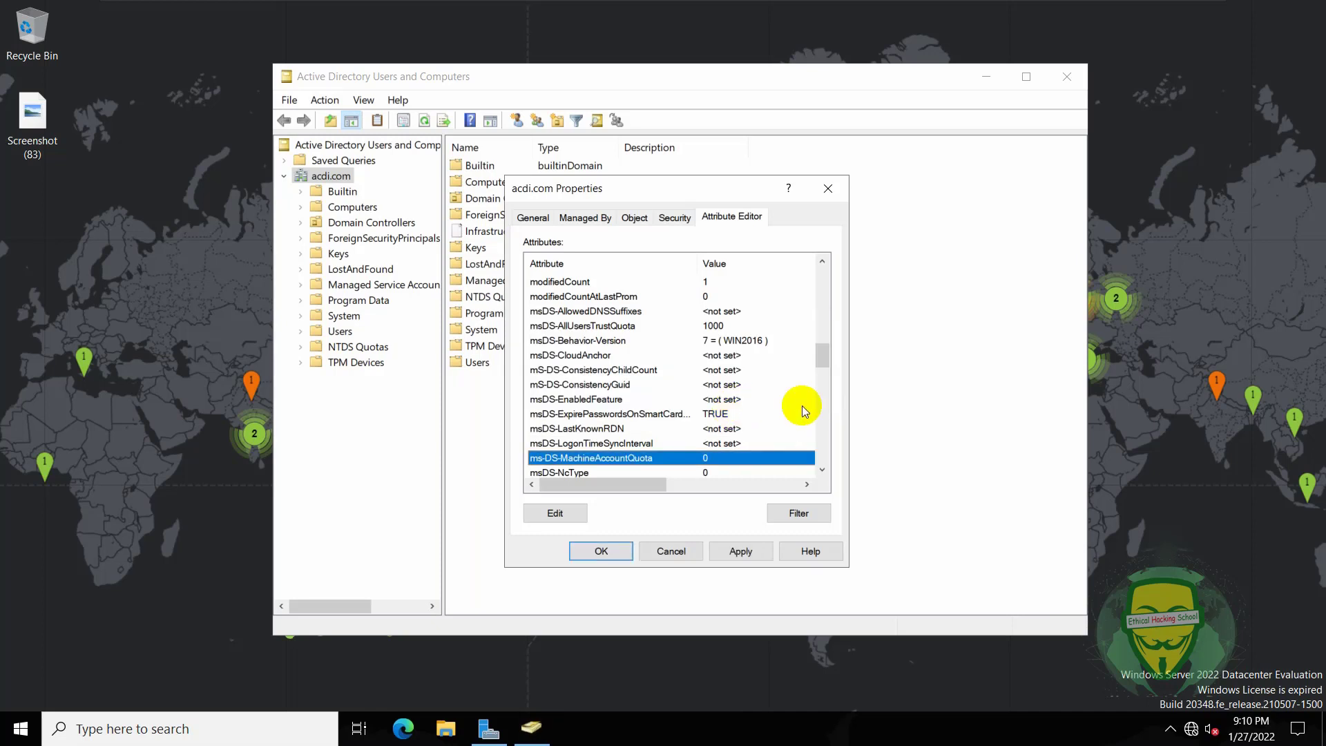
{"action": "left_click", "coordinate": [751, 553]}
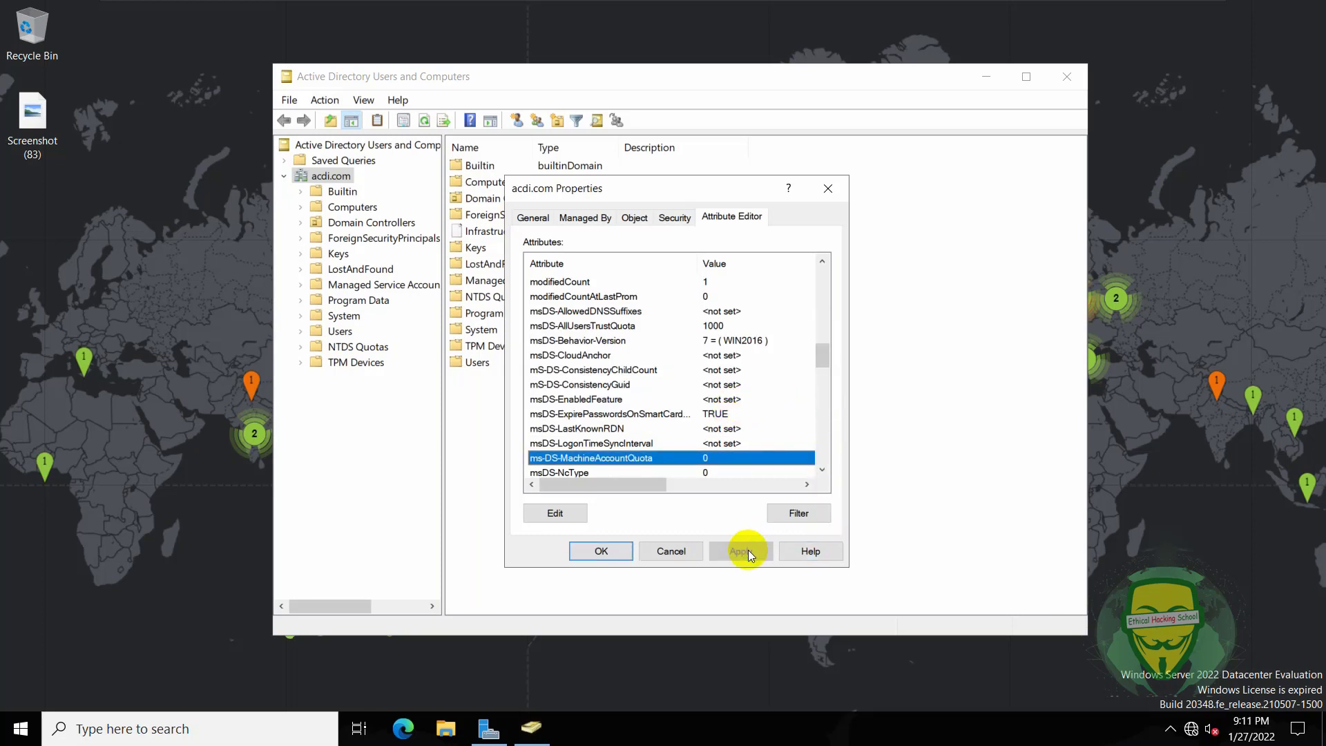
{"action": "left_click", "coordinate": [597, 553]}
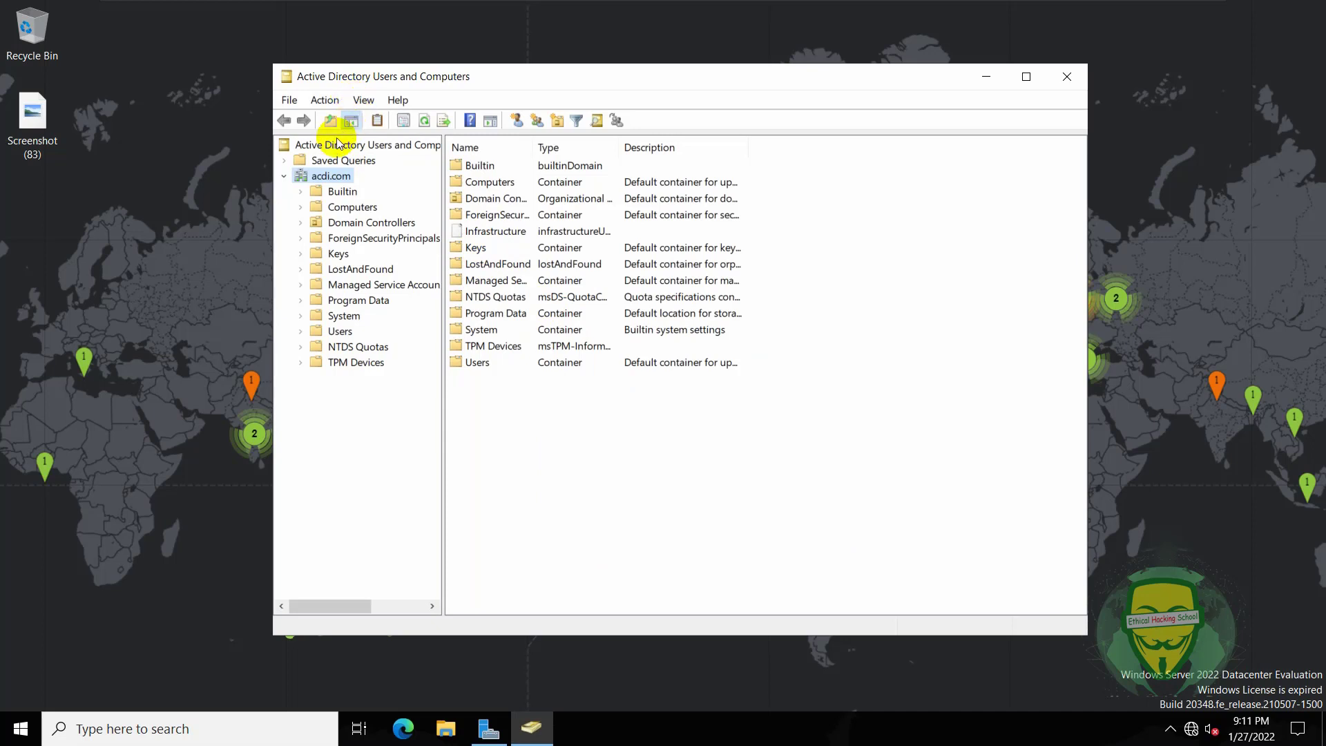
- Refresh the domain, turn off Advanced Features, and select a user account in the Users container
{"action": "left_click", "coordinate": [424, 120]}
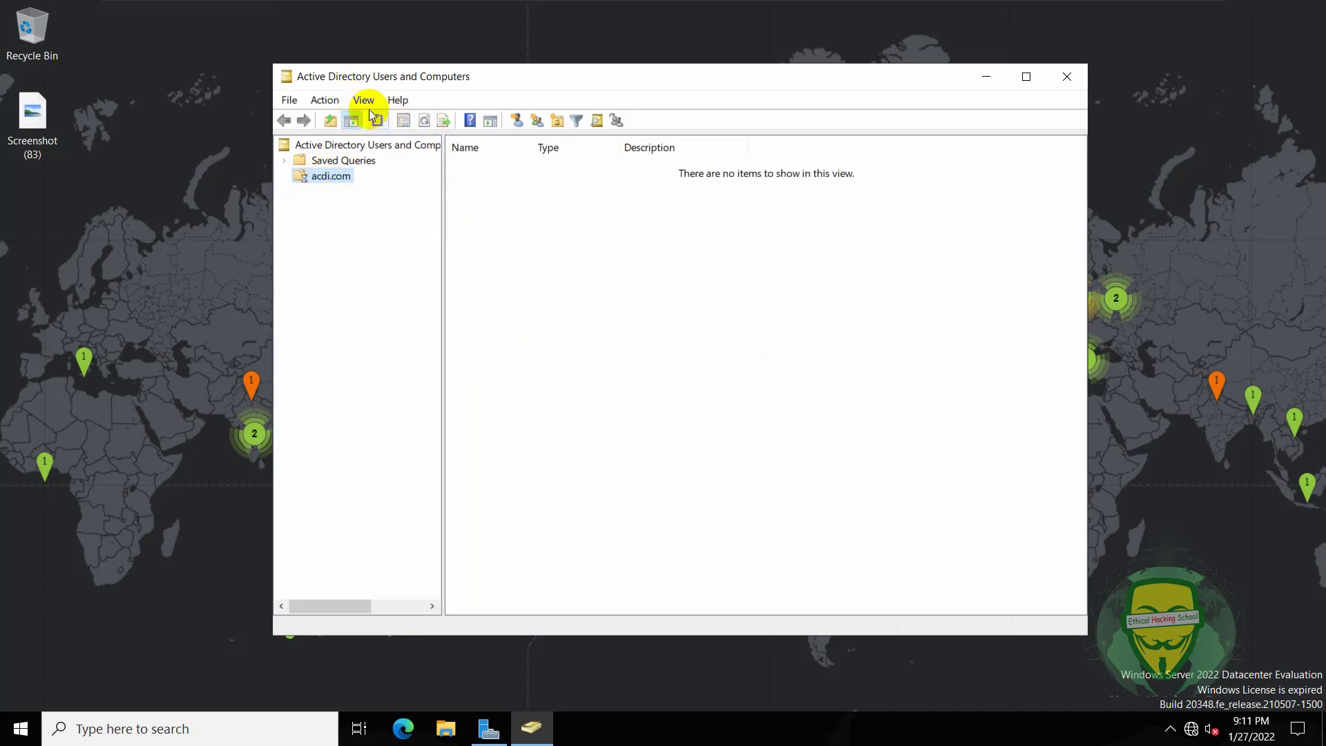
{"action": "left_click", "coordinate": [364, 100]}
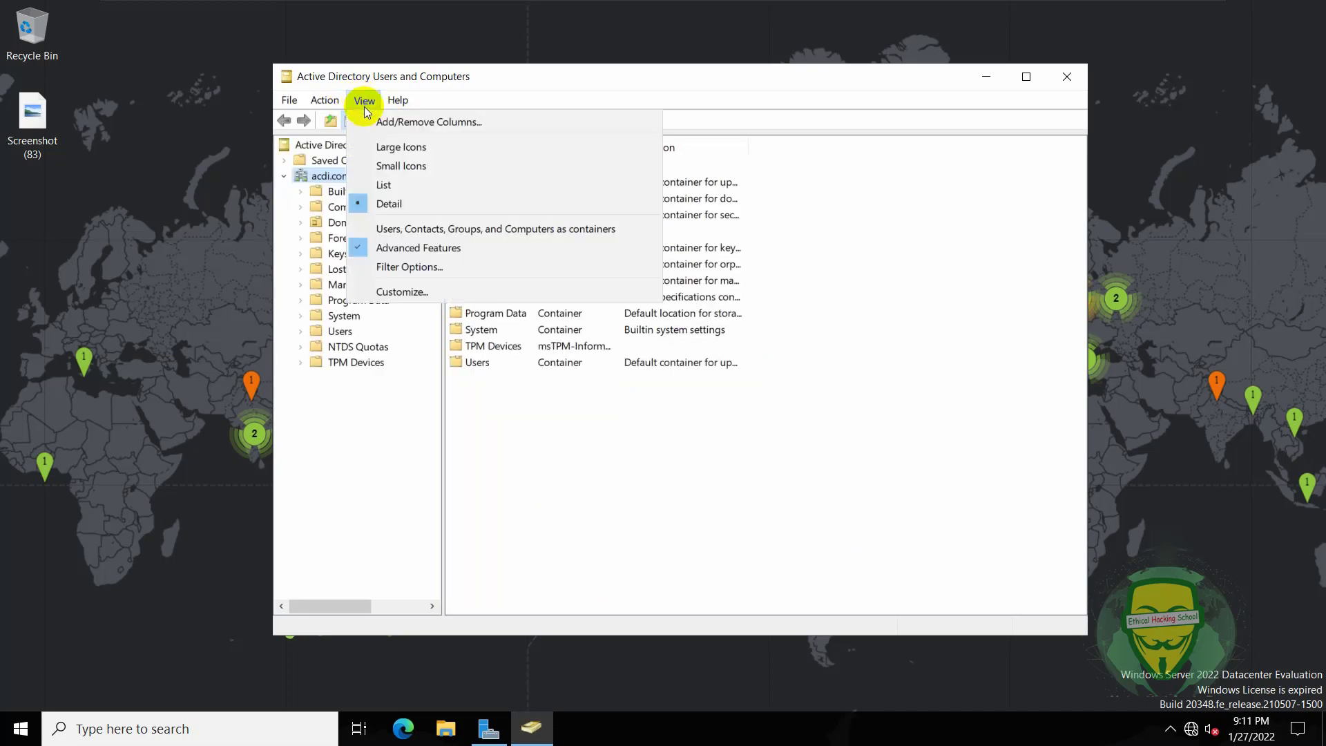
{"action": "left_click", "coordinate": [400, 247]}
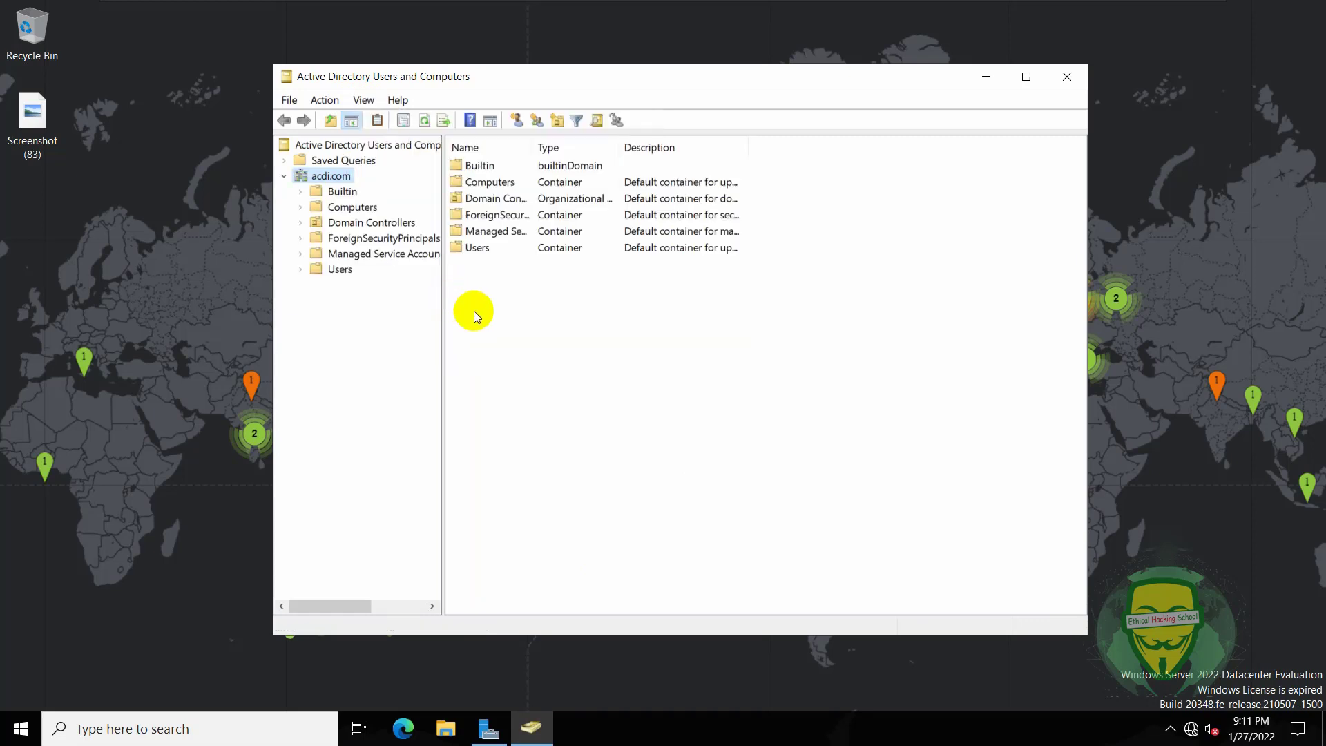
{"action": "left_click", "coordinate": [339, 268]}
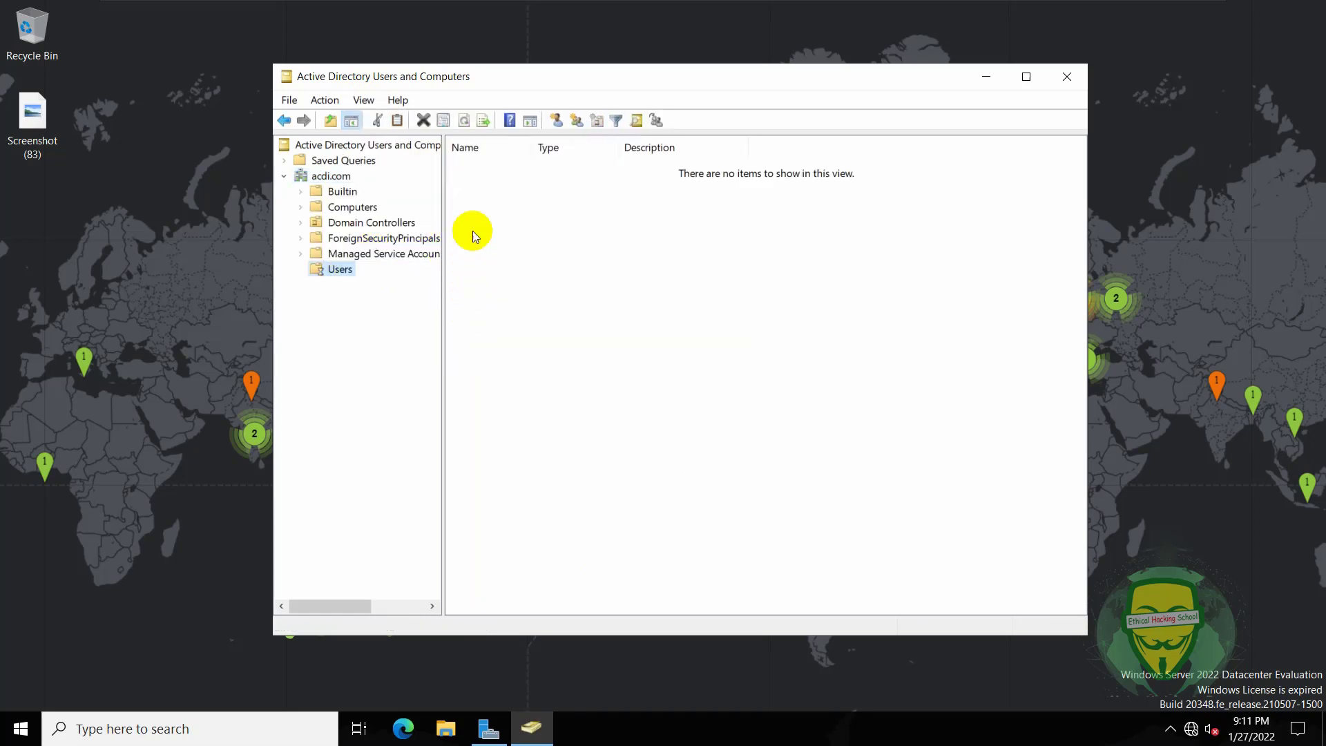
{"action": "left_click", "coordinate": [488, 183]}
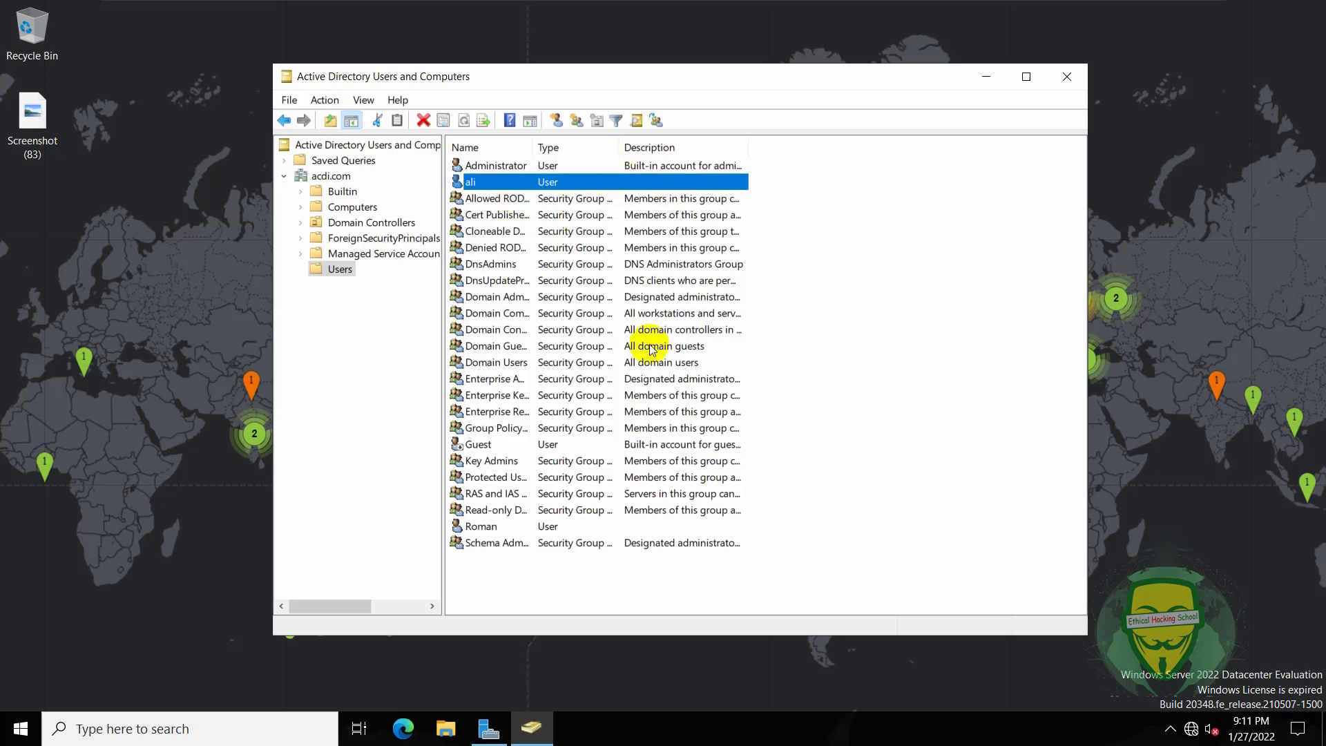
- Switch to the Windows 8 VM and sign in with the account password
{"action": "mouse_move", "coordinate": [759, 6]}
{"action": "left_click", "coordinate": [989, 13]}
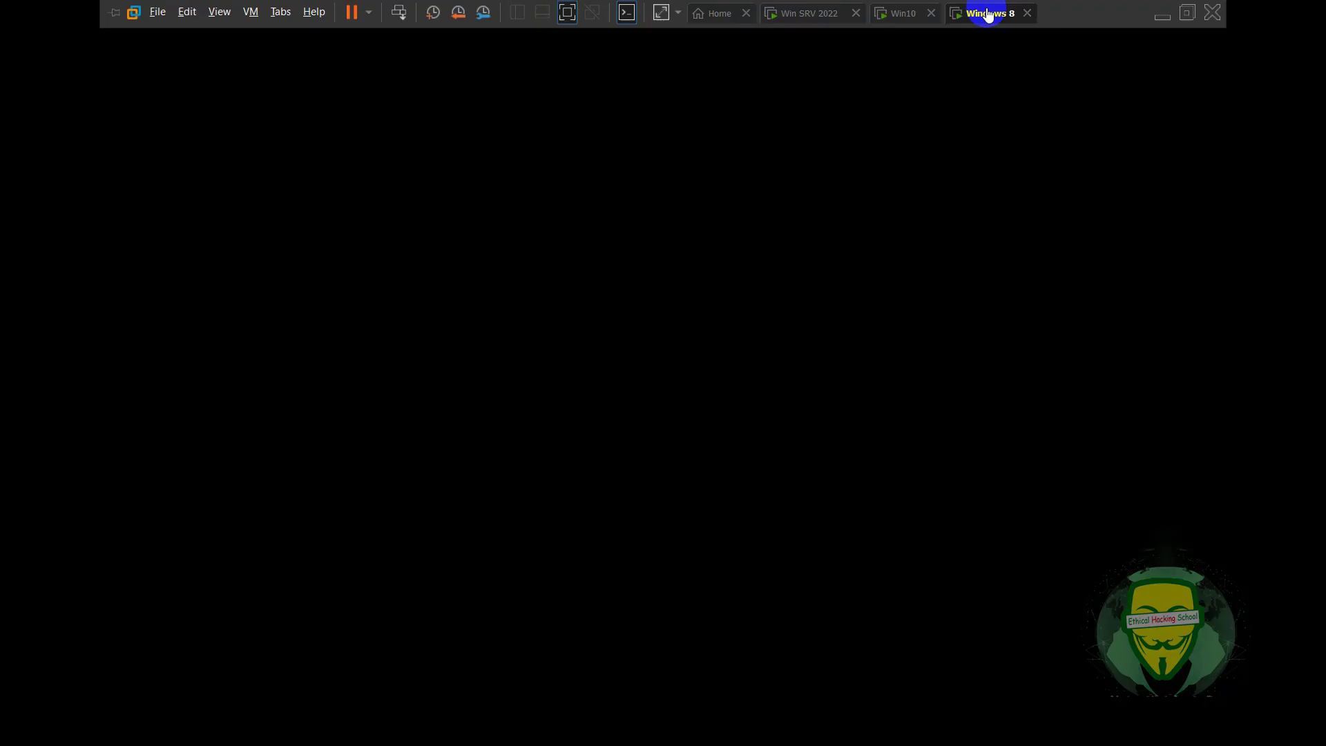
{"action": "left_click", "coordinate": [761, 350]}
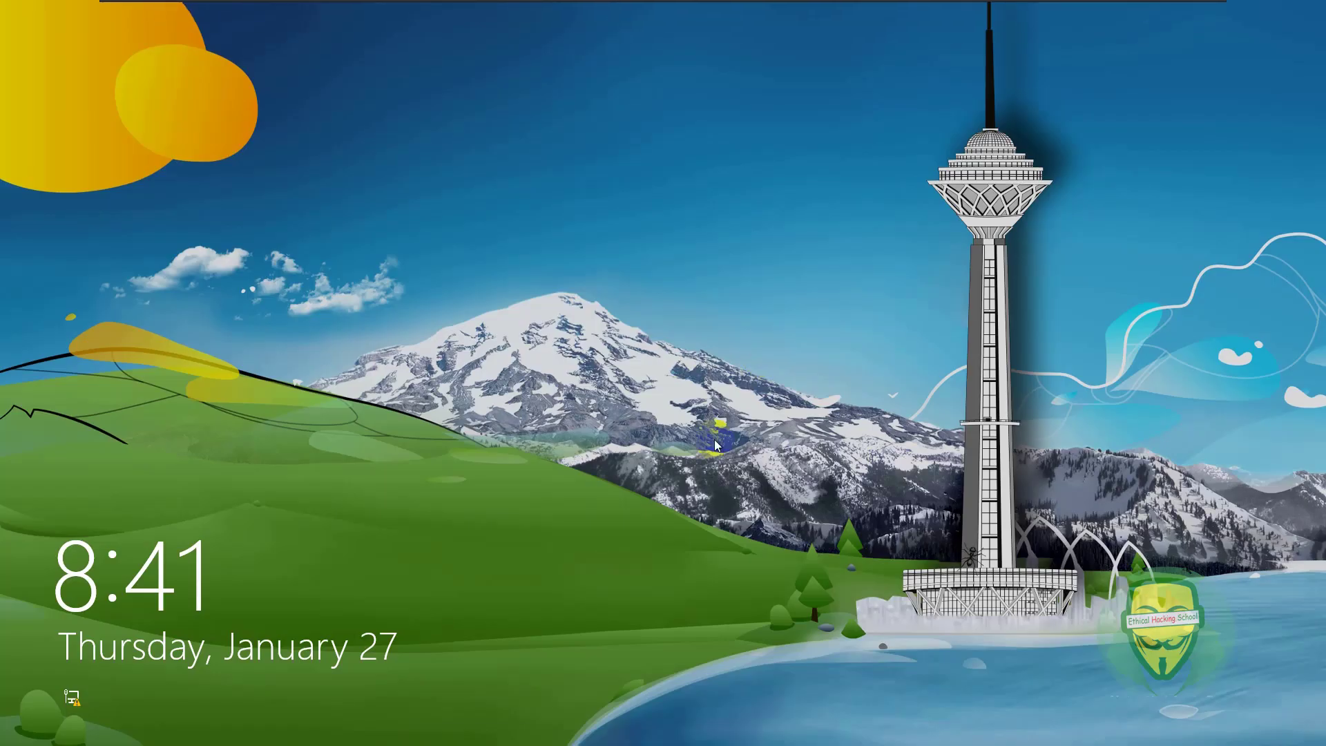
{"action": "left_click", "coordinate": [714, 440]}
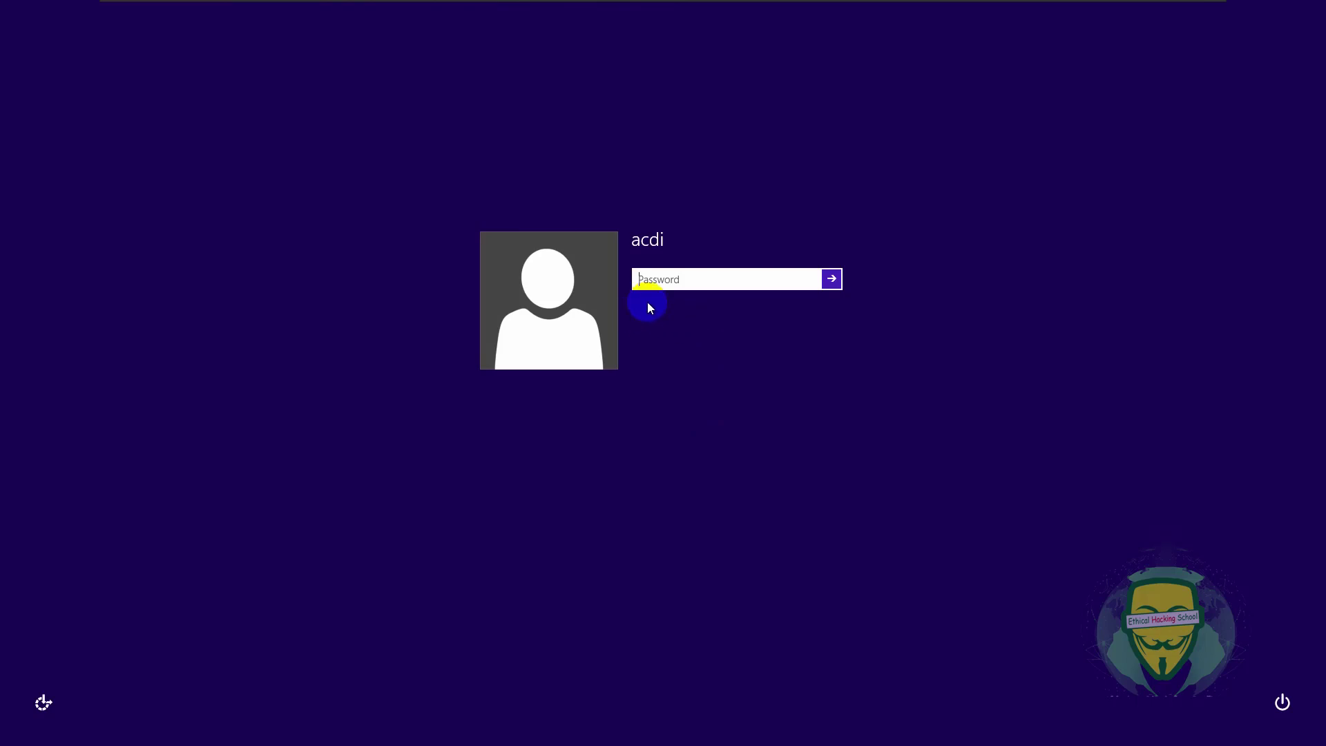
{"action": "type", "text": "•"}
{"action": "key", "text": "Return"}
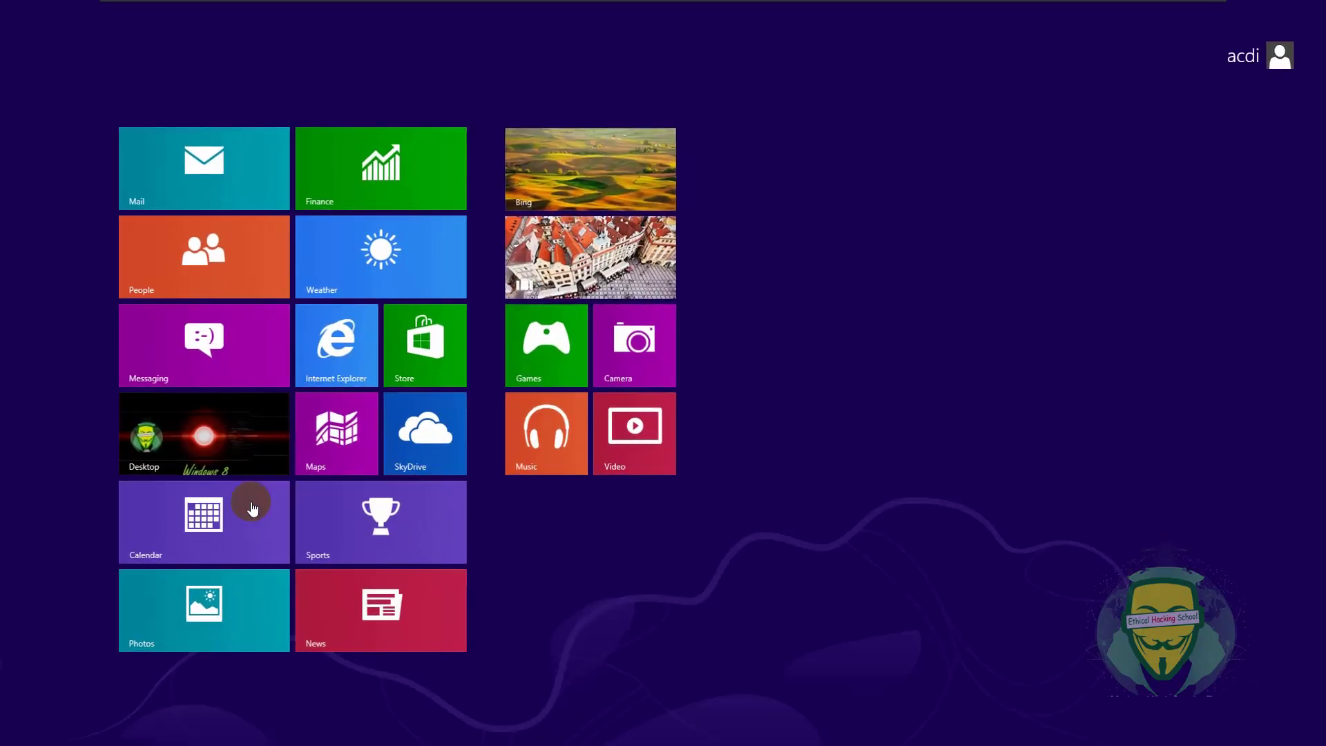
- Open the computer's System properties to change its name and membership
{"action": "left_click", "coordinate": [207, 429]}
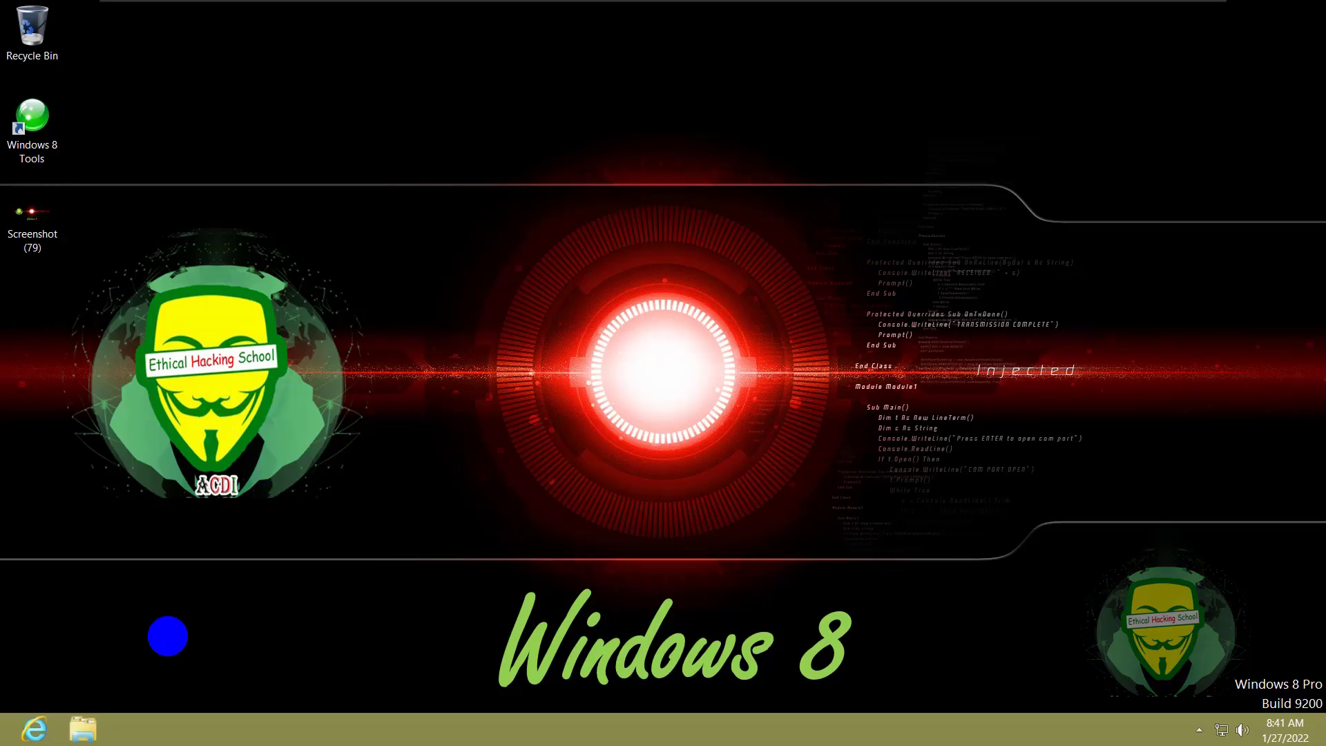
{"action": "left_click", "coordinate": [76, 727]}
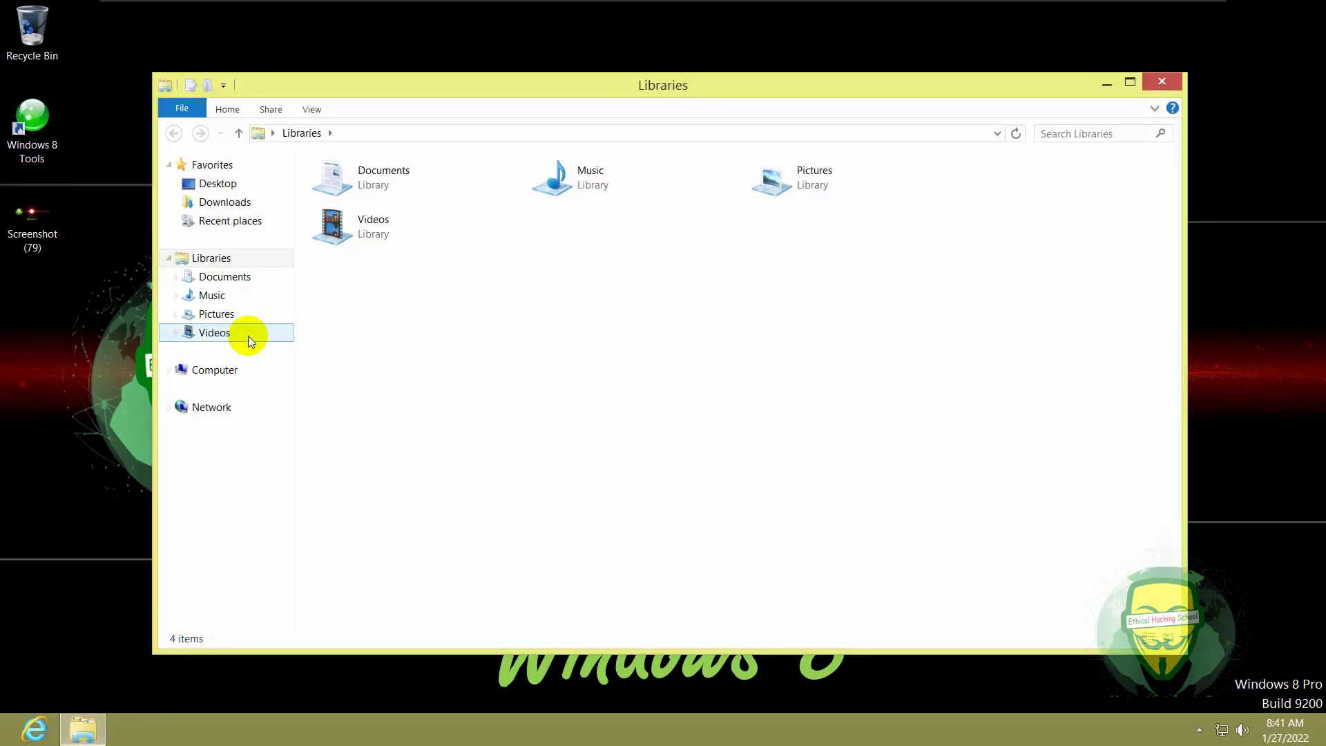
{"action": "left_click", "coordinate": [209, 378]}
{"action": "right_click", "coordinate": [468, 380]}
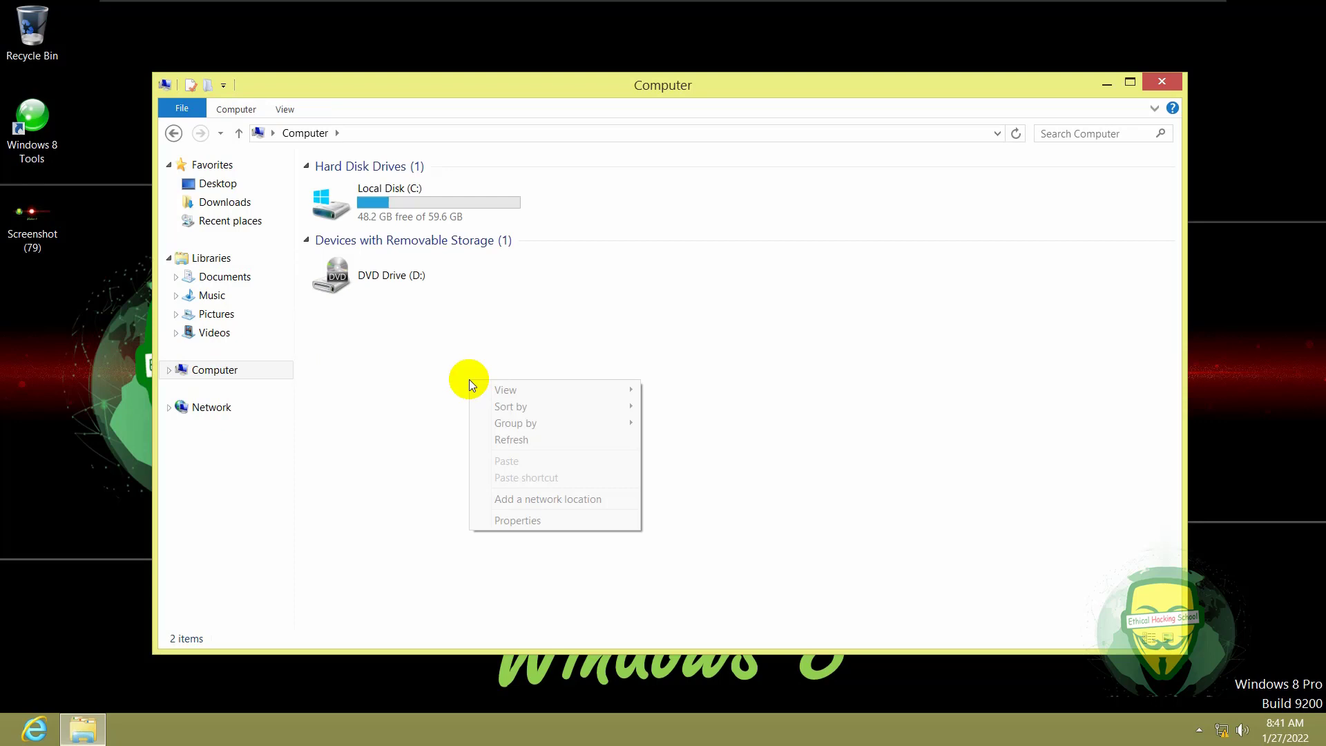
{"action": "left_click", "coordinate": [514, 520]}
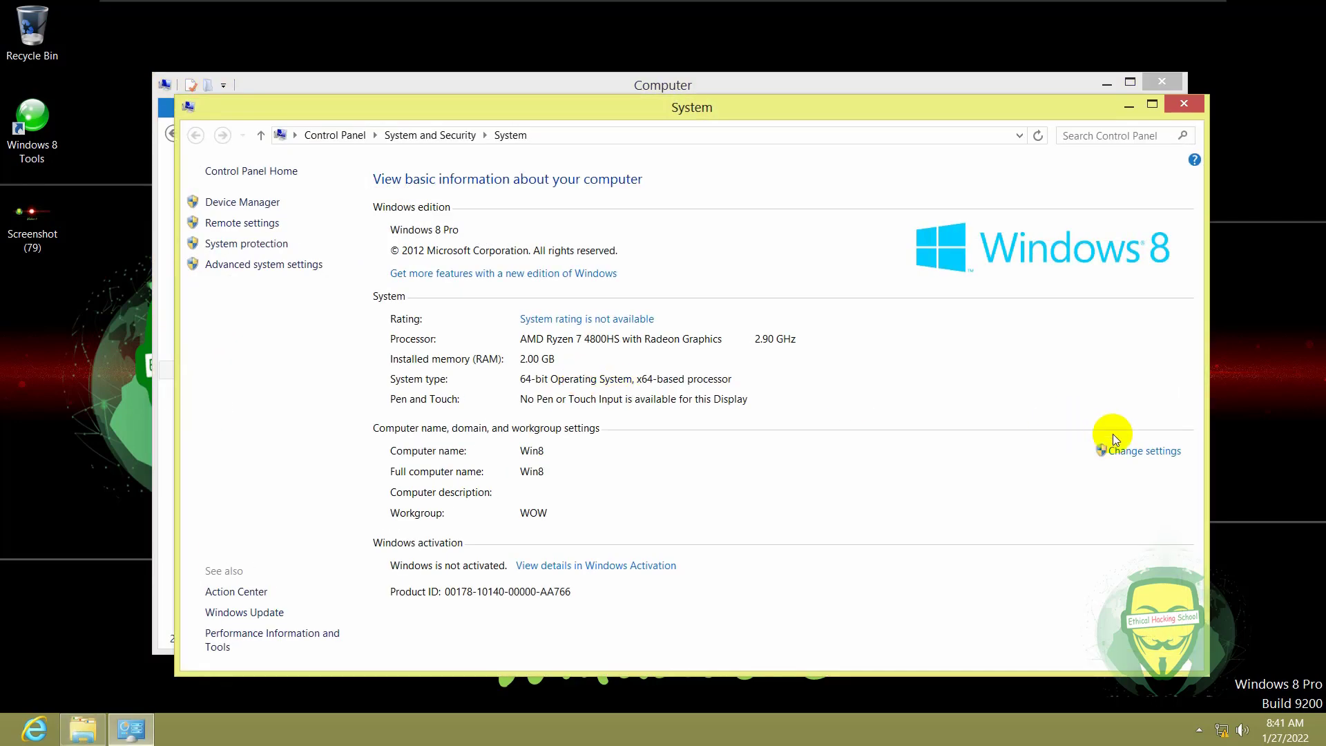
{"action": "left_click", "coordinate": [1157, 456]}
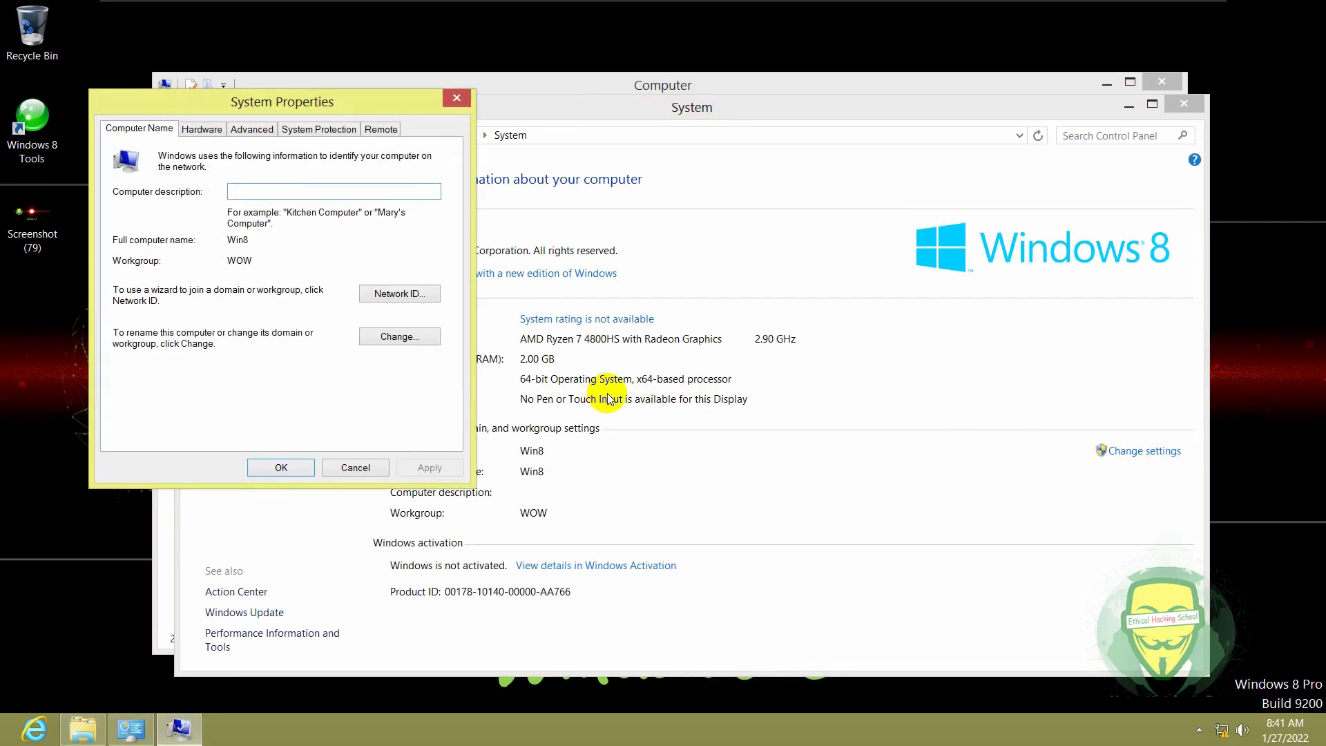
{"action": "left_click", "coordinate": [387, 336]}
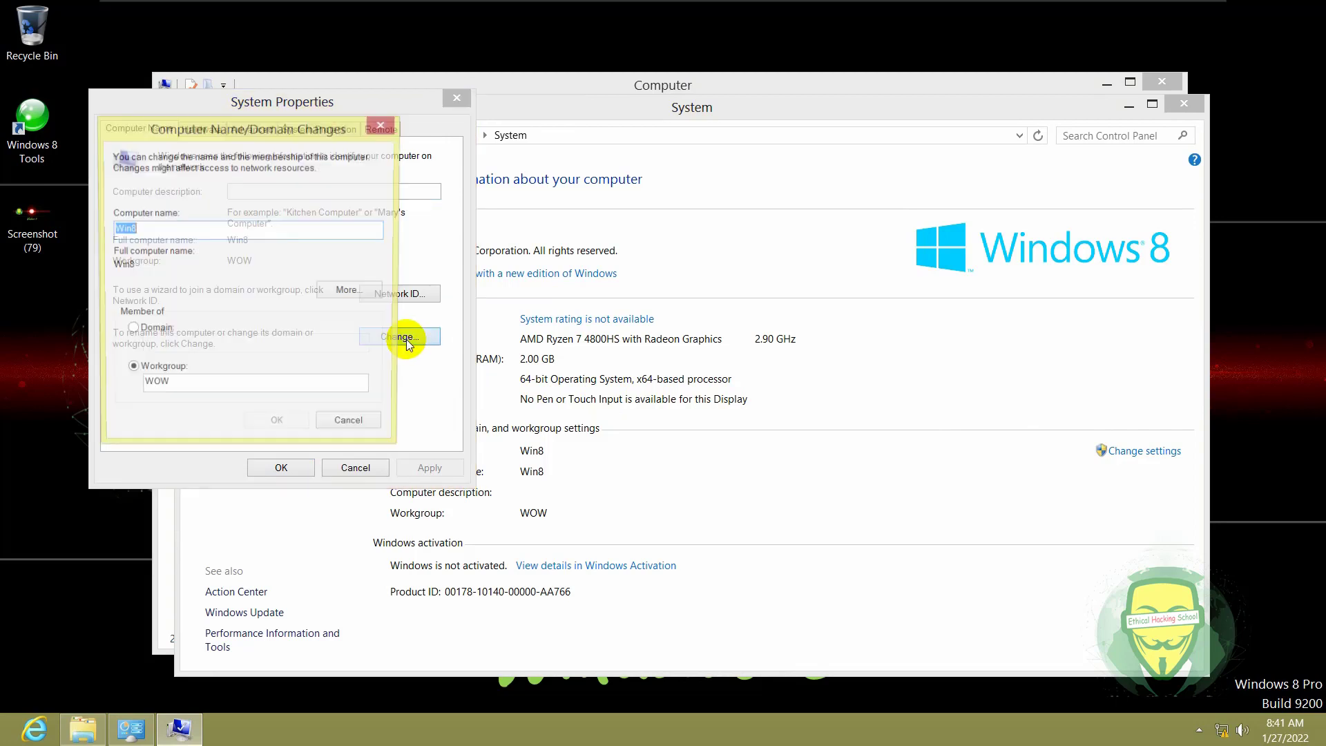
- Rename the computer to Win88 and set it as a member of domain acdi.com
{"action": "left_click", "coordinate": [177, 231]}
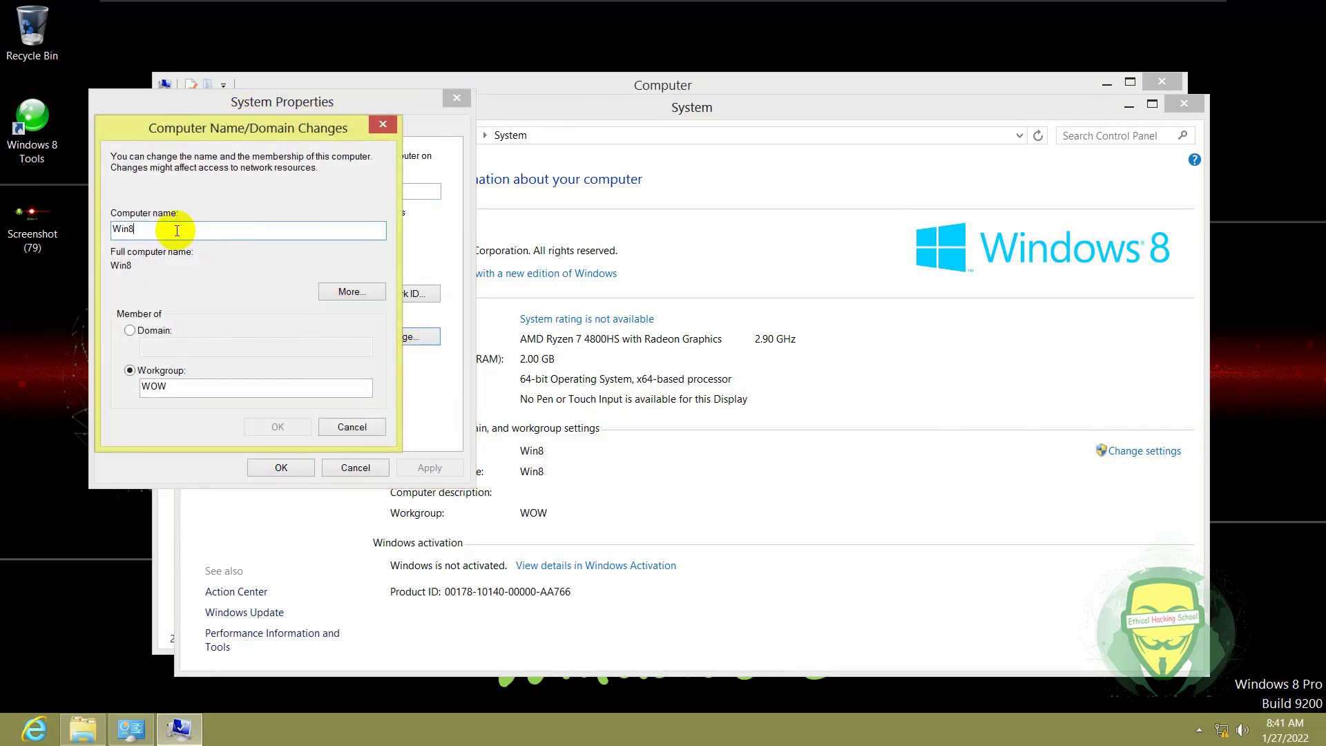
{"action": "type", "text": "8"}
{"action": "left_click", "coordinate": [131, 330]}
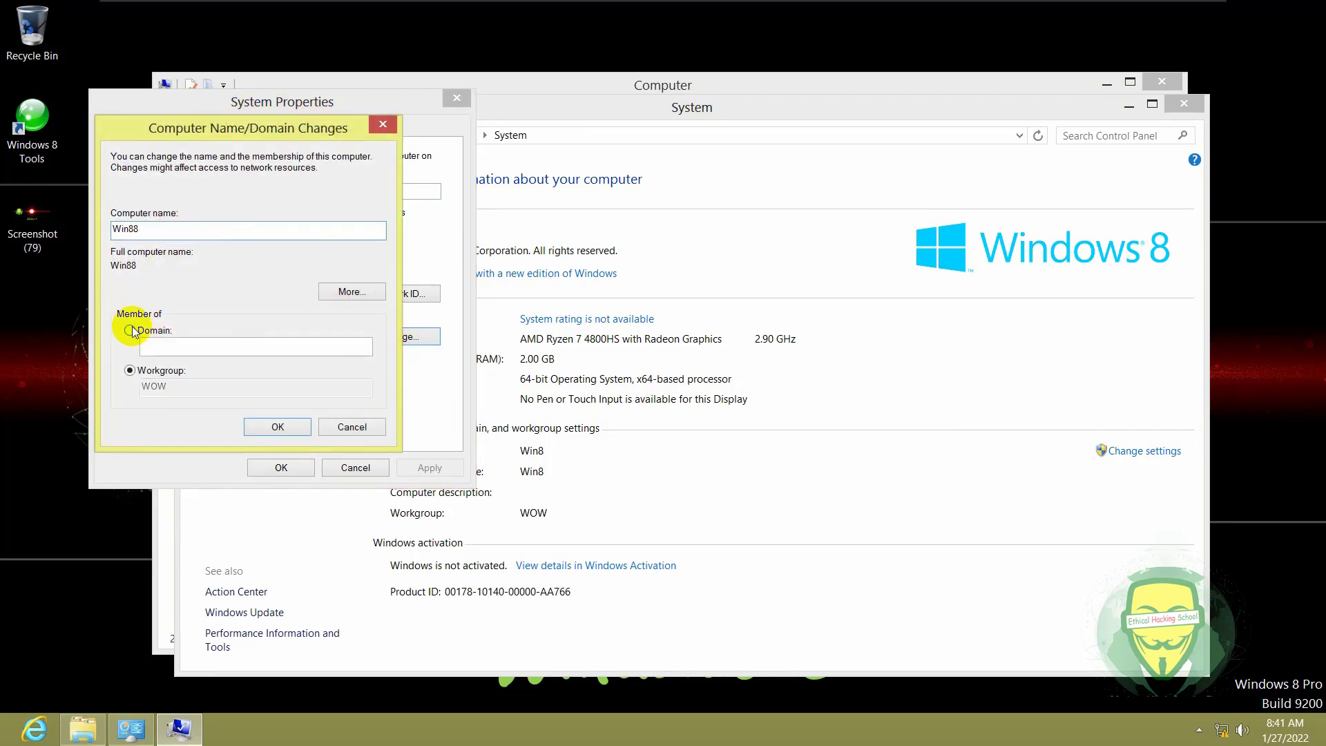
{"action": "left_click", "coordinate": [131, 330]}
{"action": "left_click", "coordinate": [198, 344]}
{"action": "type", "text": "ac"}
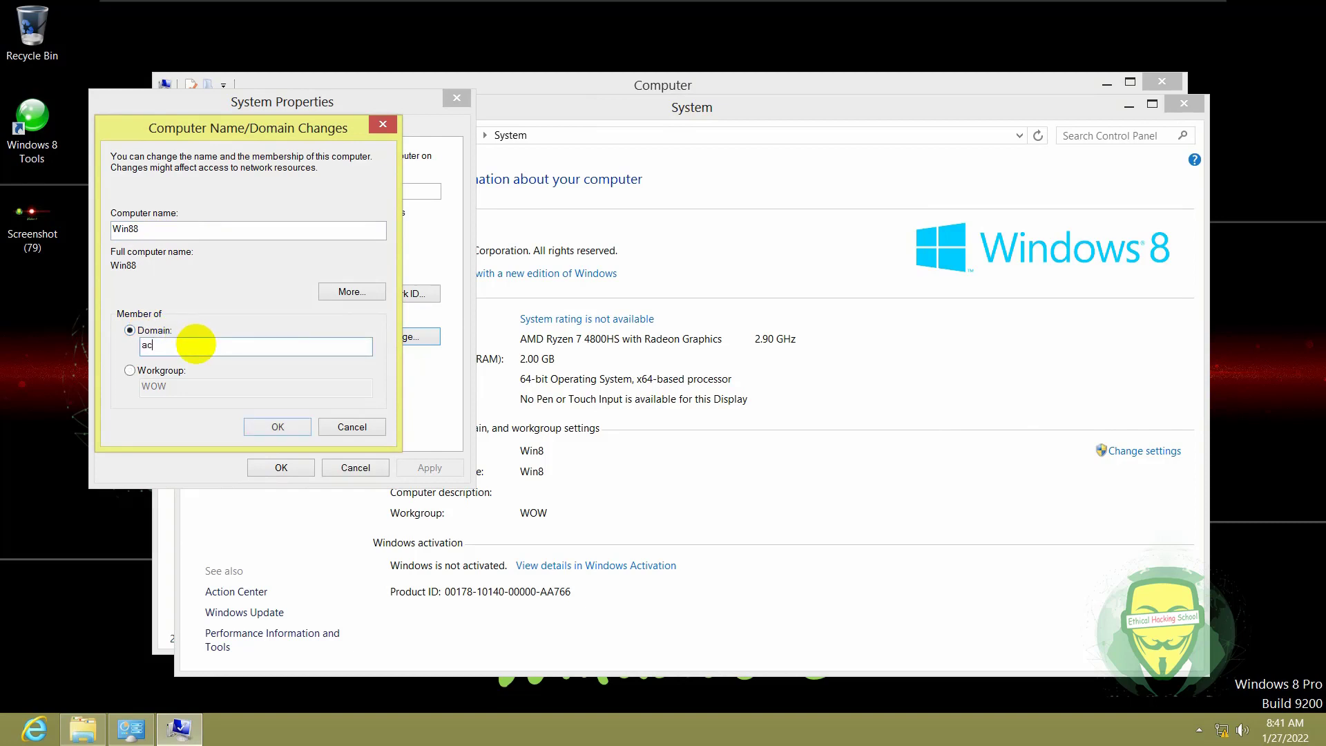
{"action": "type", "text": "di.com"}
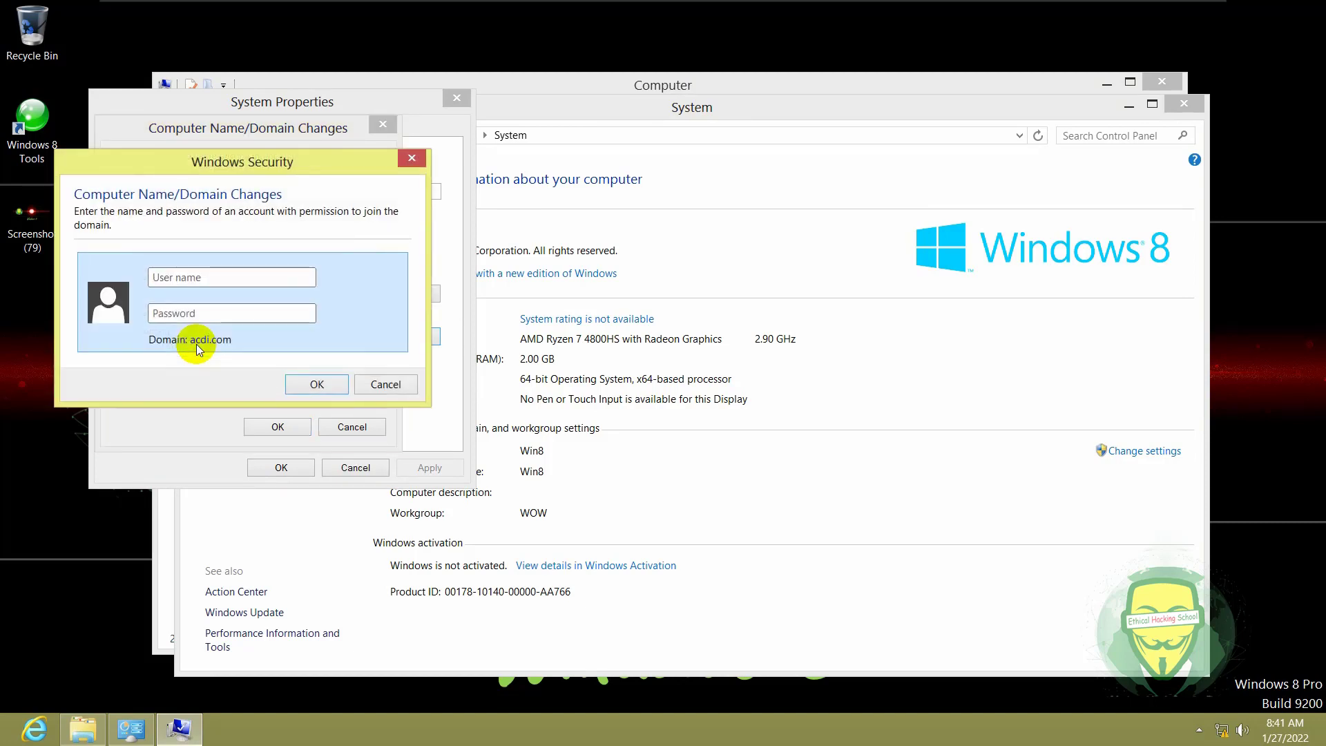
{"action": "left_click_drag", "start_coordinate": [179, 150], "coordinate": [418, 204]}
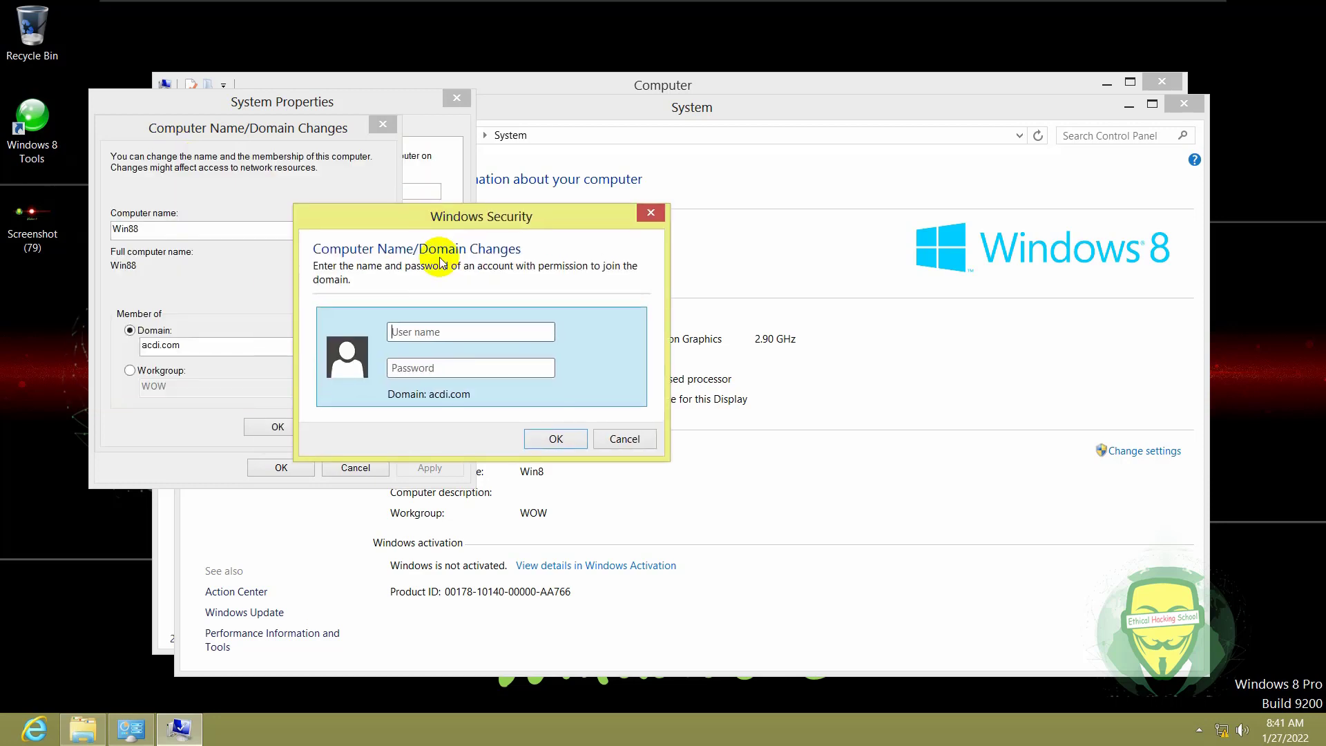
{"action": "left_click", "coordinate": [403, 333]}
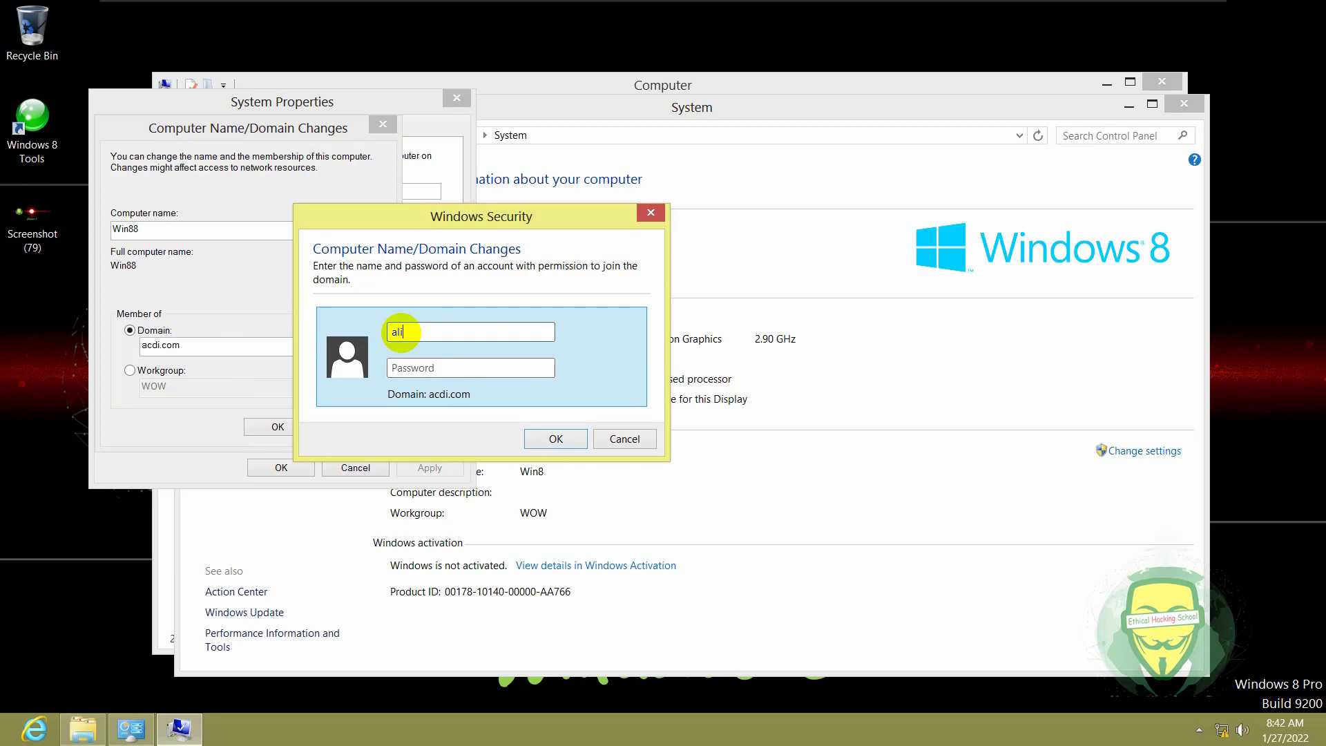
{"action": "left_click", "coordinate": [426, 371]}
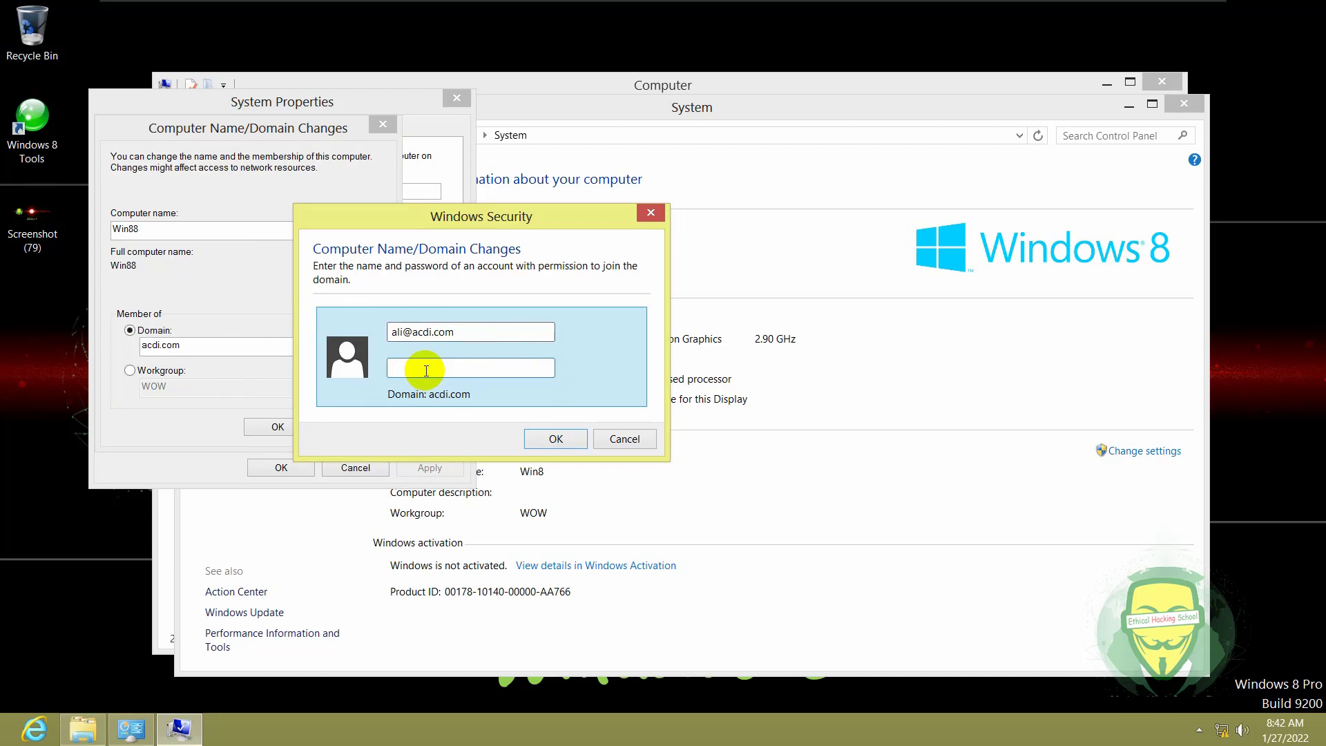
{"action": "type", "text": "•••••••••"}
{"action": "left_click_drag", "start_coordinate": [439, 222], "coordinate": [566, 220]}
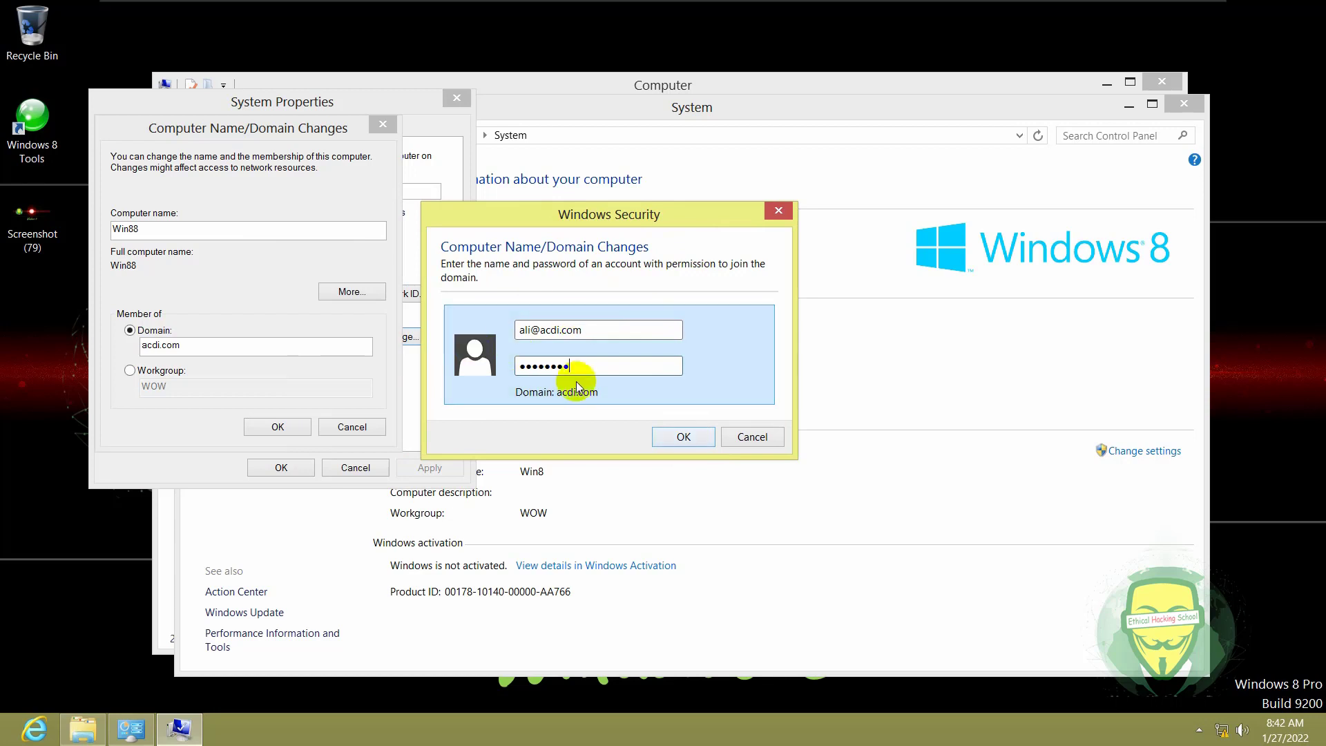
{"action": "left_click", "coordinate": [671, 438]}
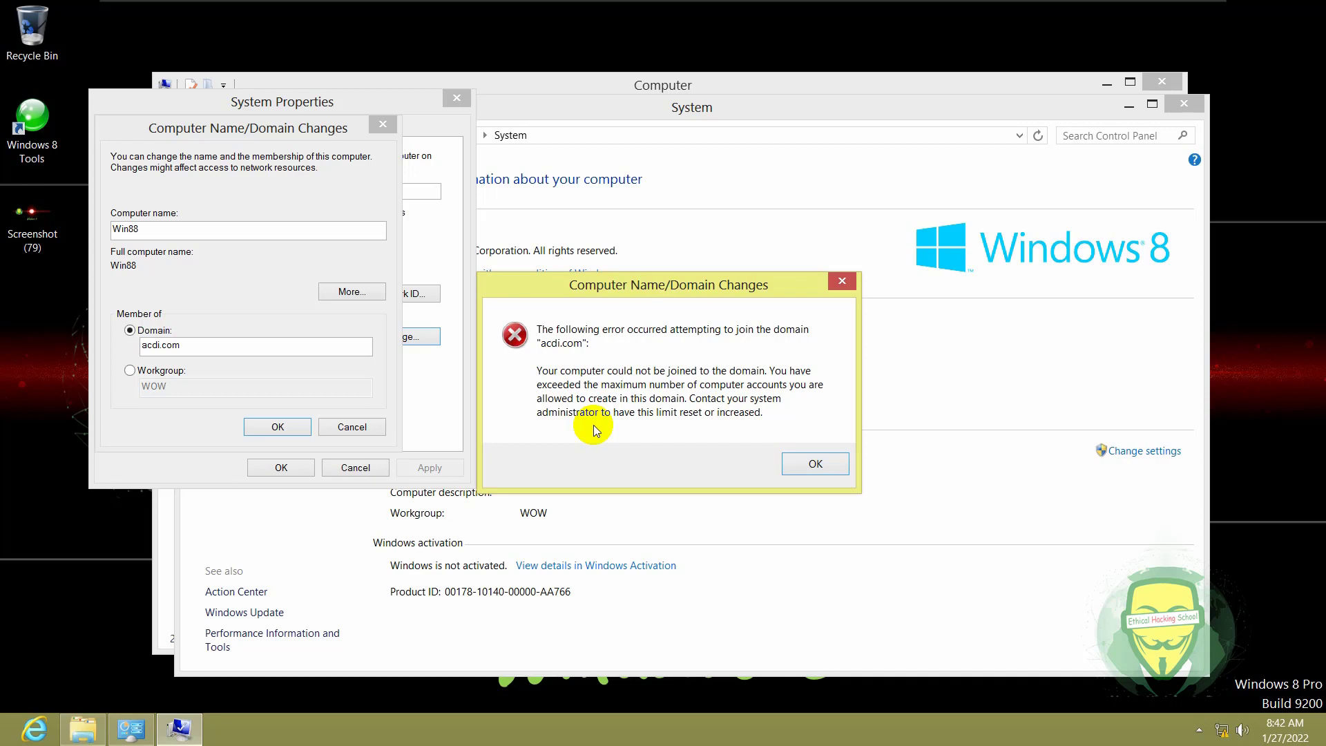
- Retry the join with the administrator account and its password, accepting the acdi.com welcome message
{"action": "left_click", "coordinate": [841, 282]}
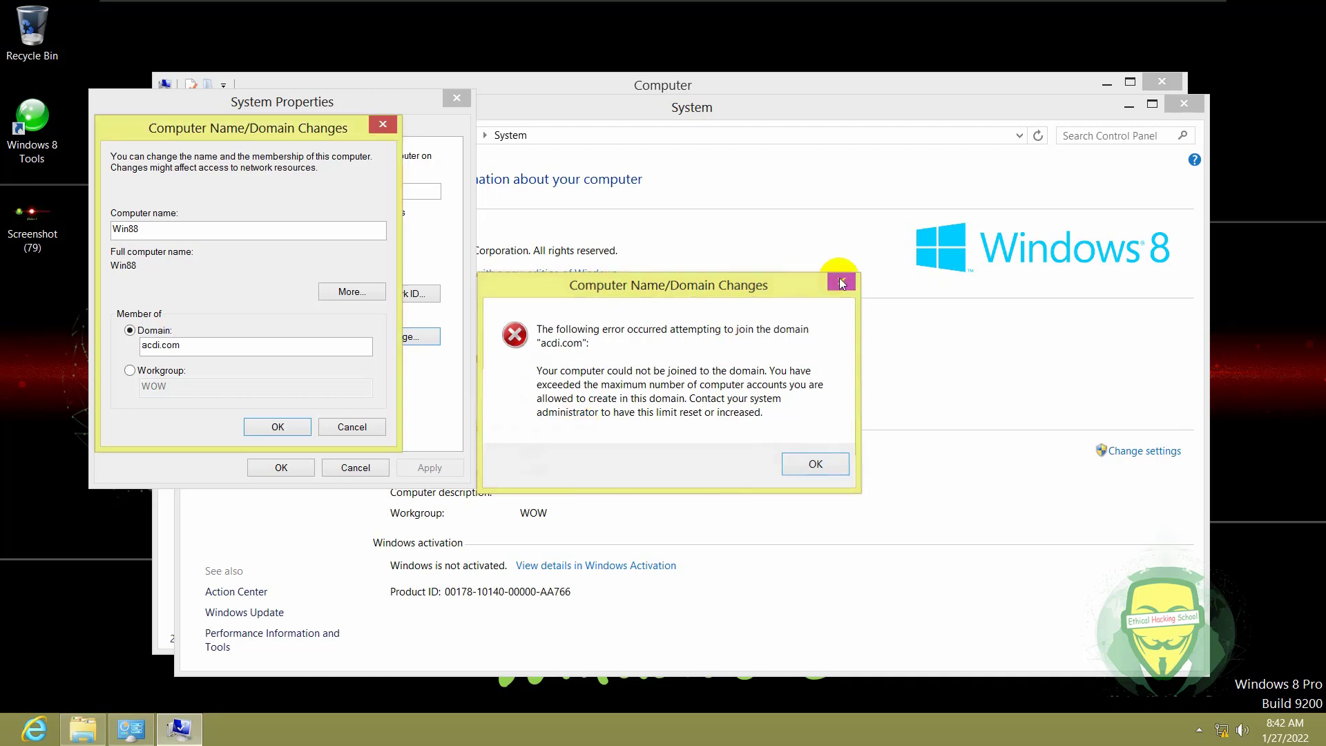
{"action": "left_click", "coordinate": [277, 426]}
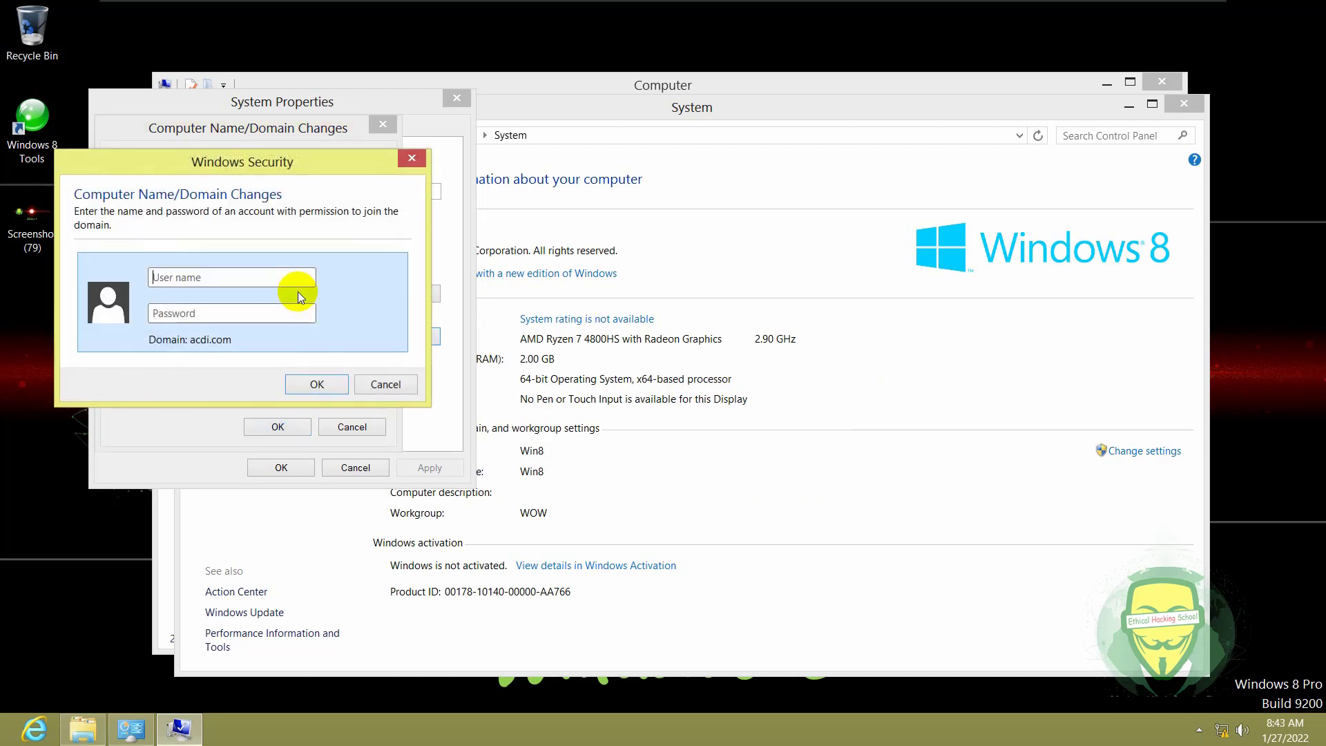
{"action": "type", "text": "administrator"}
{"action": "left_click", "coordinate": [264, 316]}
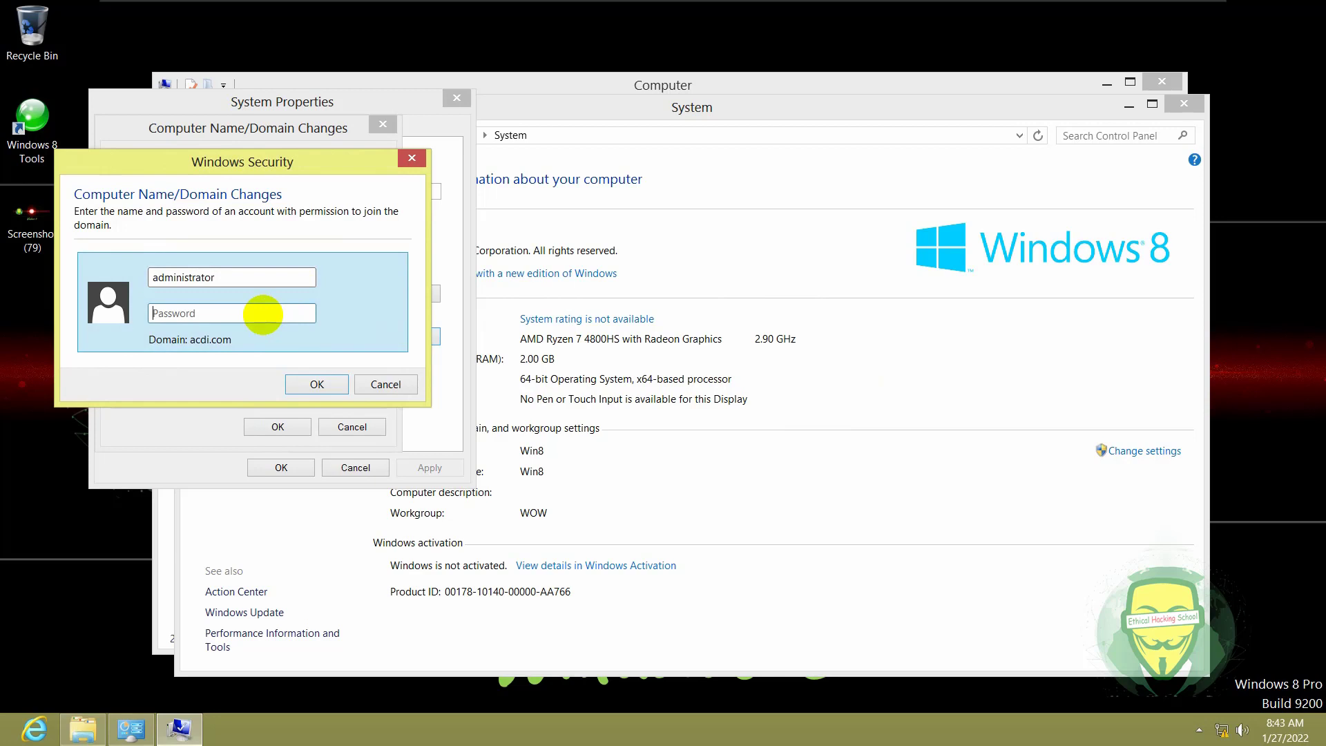
{"action": "type", "text": "Pa$$w0rd"}
{"action": "key", "text": "Return"}
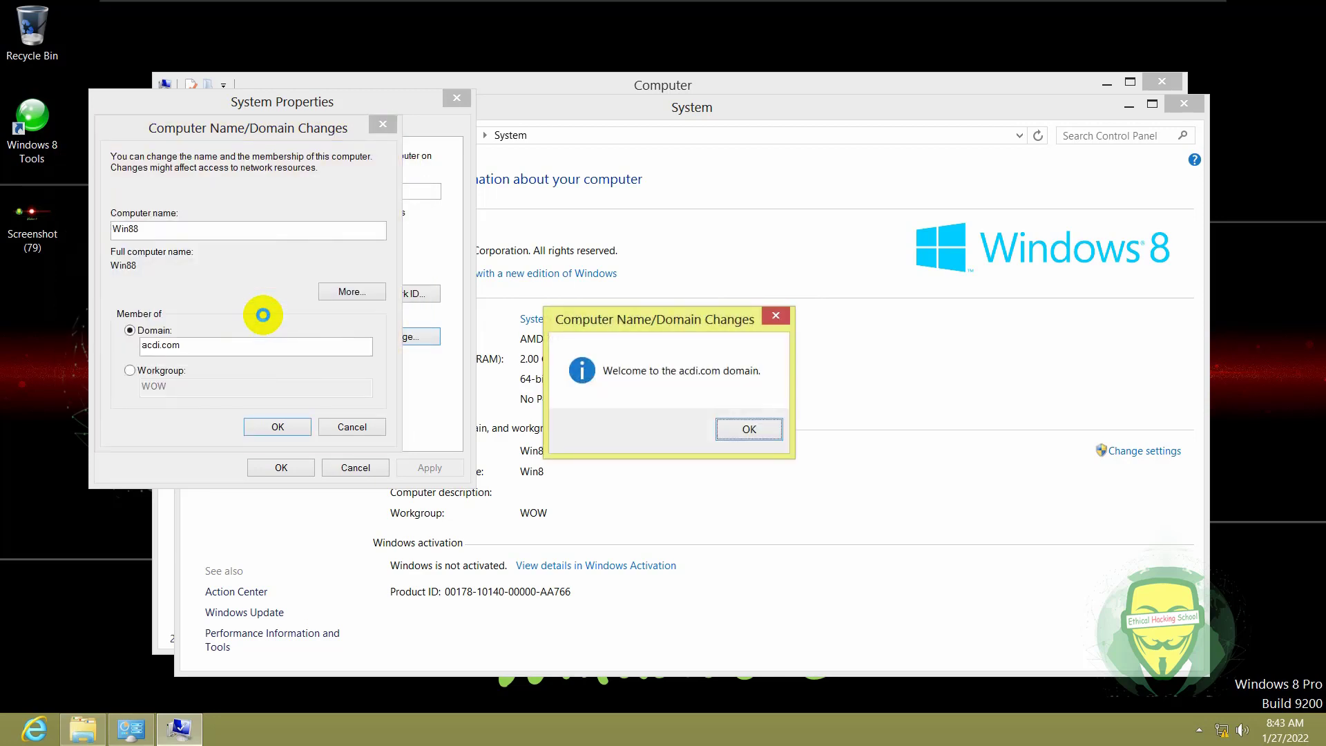
{"action": "left_click", "coordinate": [748, 429]}
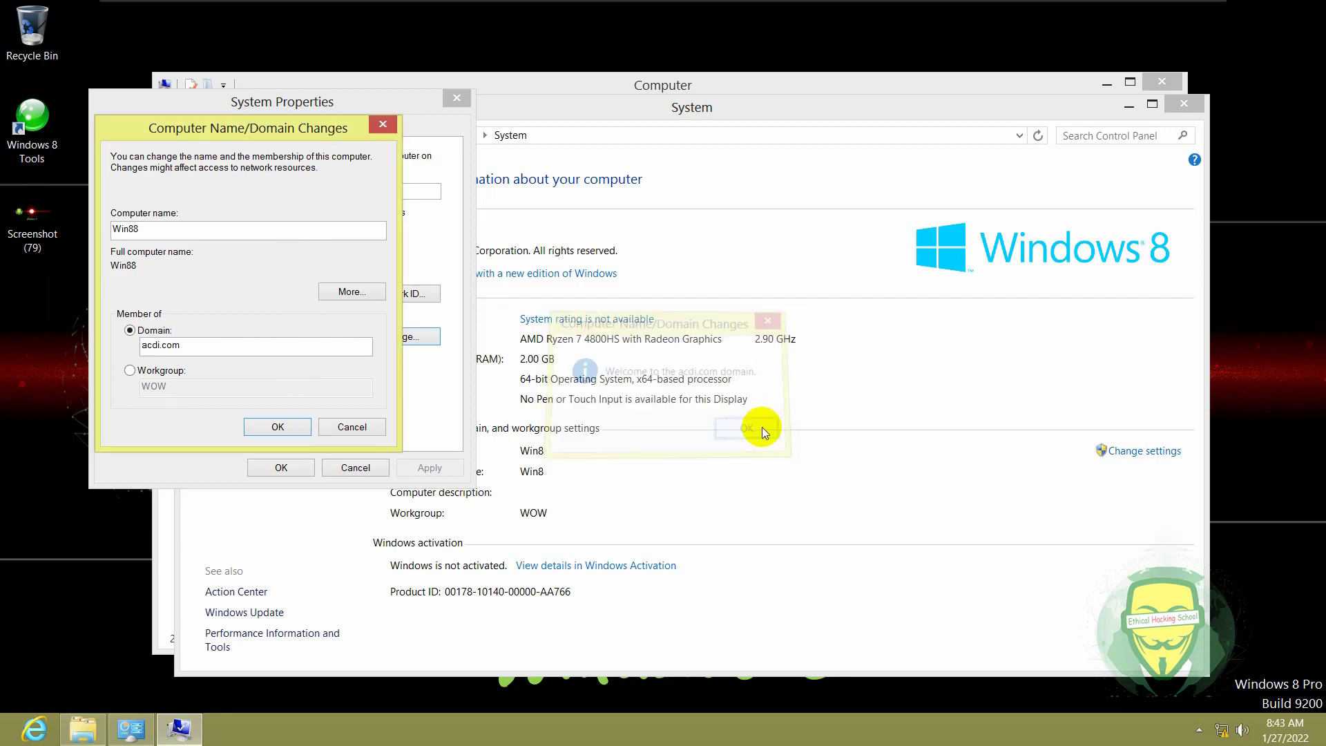
{"action": "left_click", "coordinate": [285, 425]}
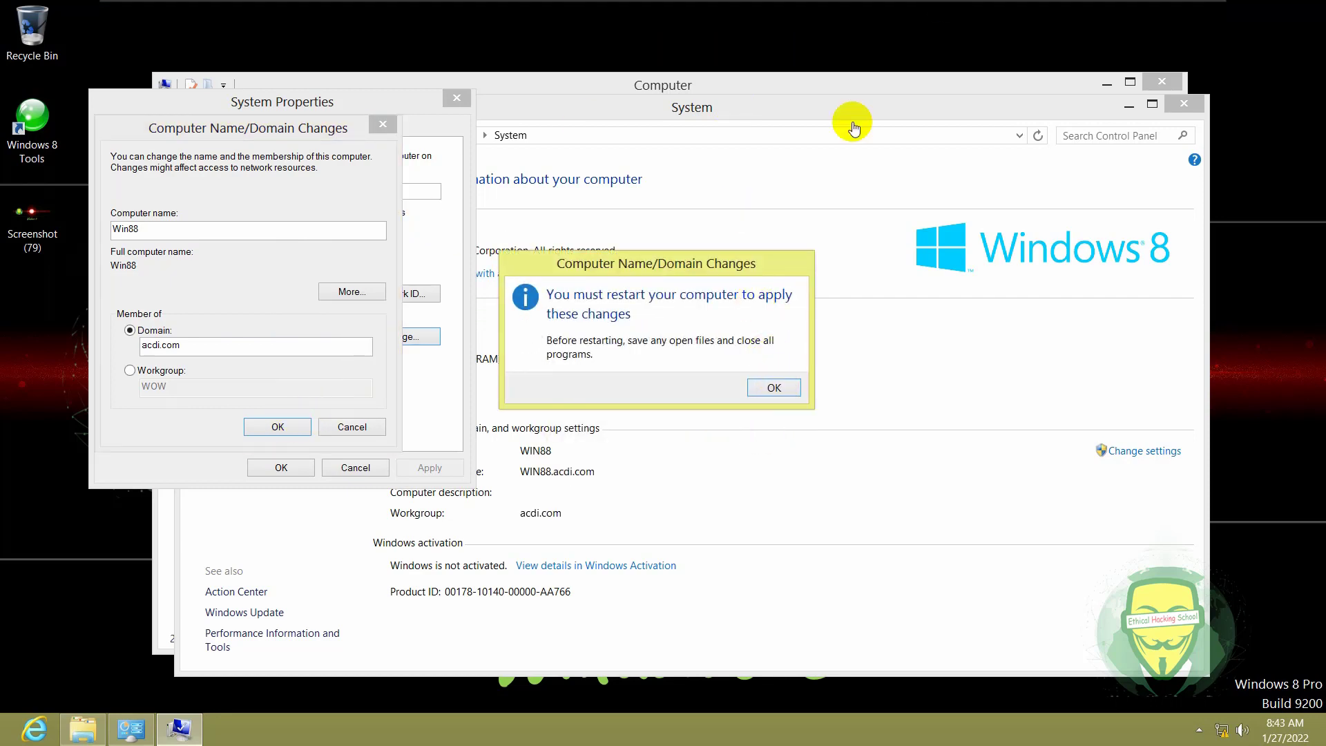
- Return to the PowerPoint recap and advance through the domain-join slides to the domain Properties slide
{"action": "left_click", "coordinate": [1162, 4]}
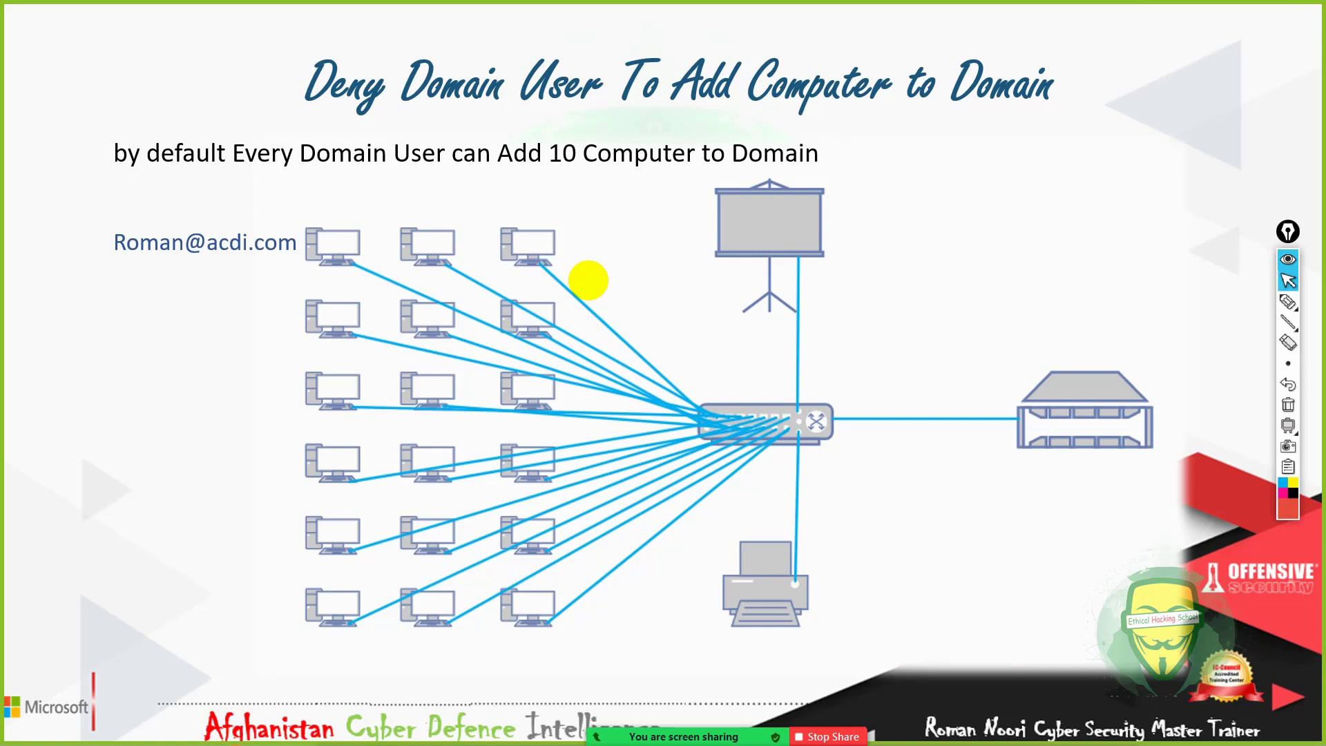
{"action": "left_click", "coordinate": [635, 299]}
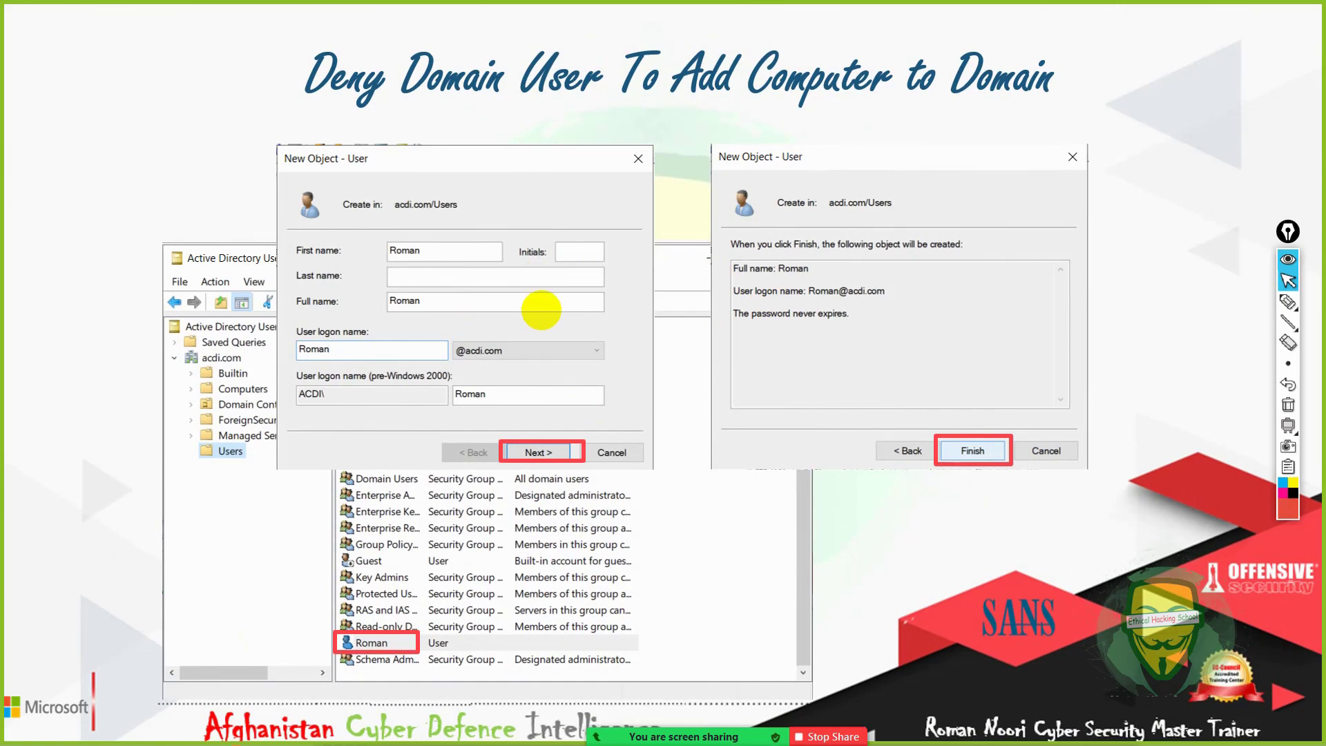
{"action": "left_click", "coordinate": [632, 284]}
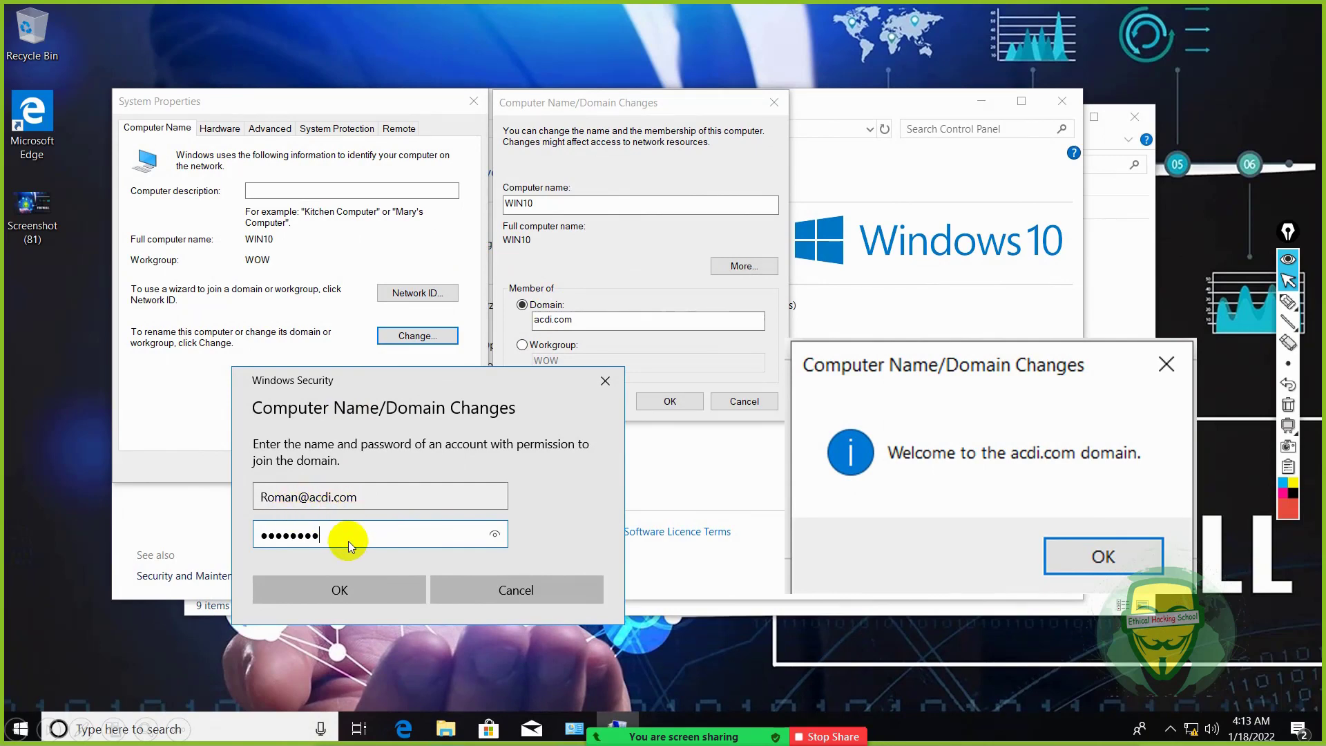
{"action": "left_click", "coordinate": [571, 328]}
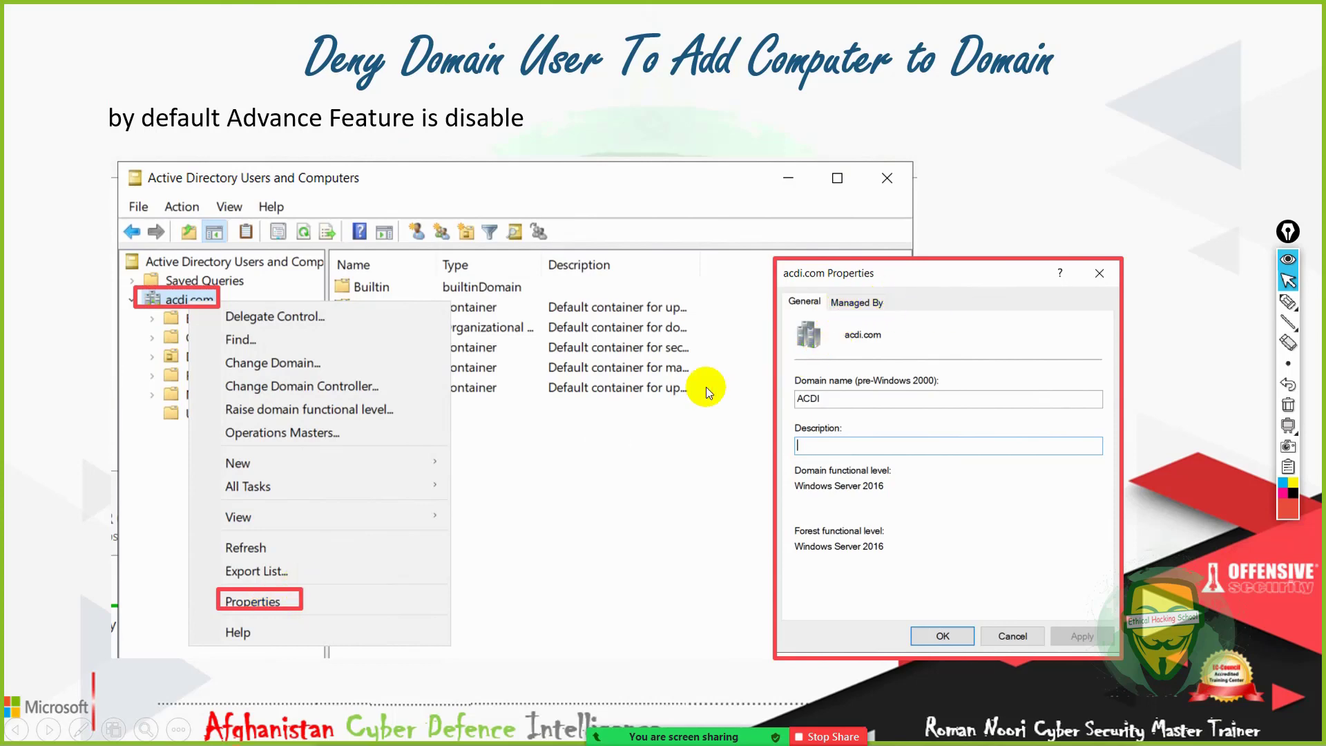
- Advance past the Enable Advanced Features and MachineAccountQuota 10-to-0 slides to the join-error slide
{"action": "left_click", "coordinate": [690, 400]}
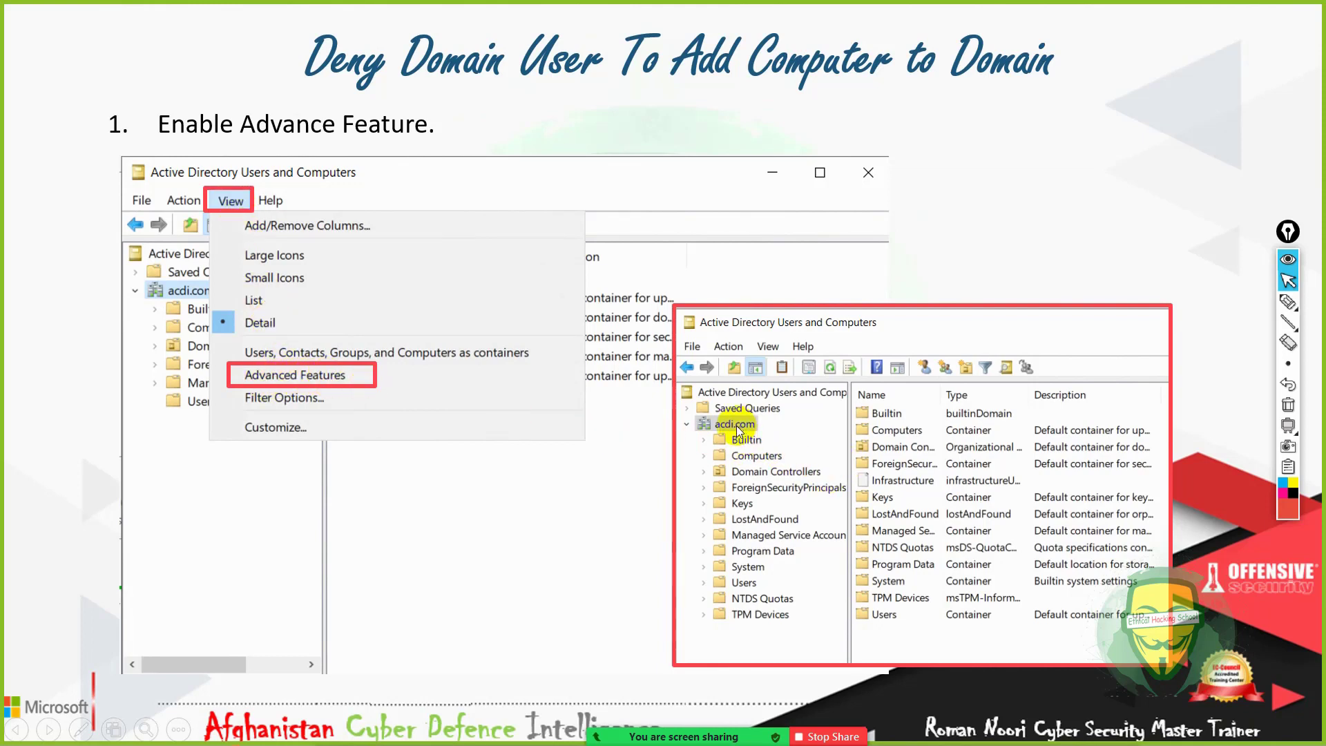
{"action": "left_click", "coordinate": [570, 475]}
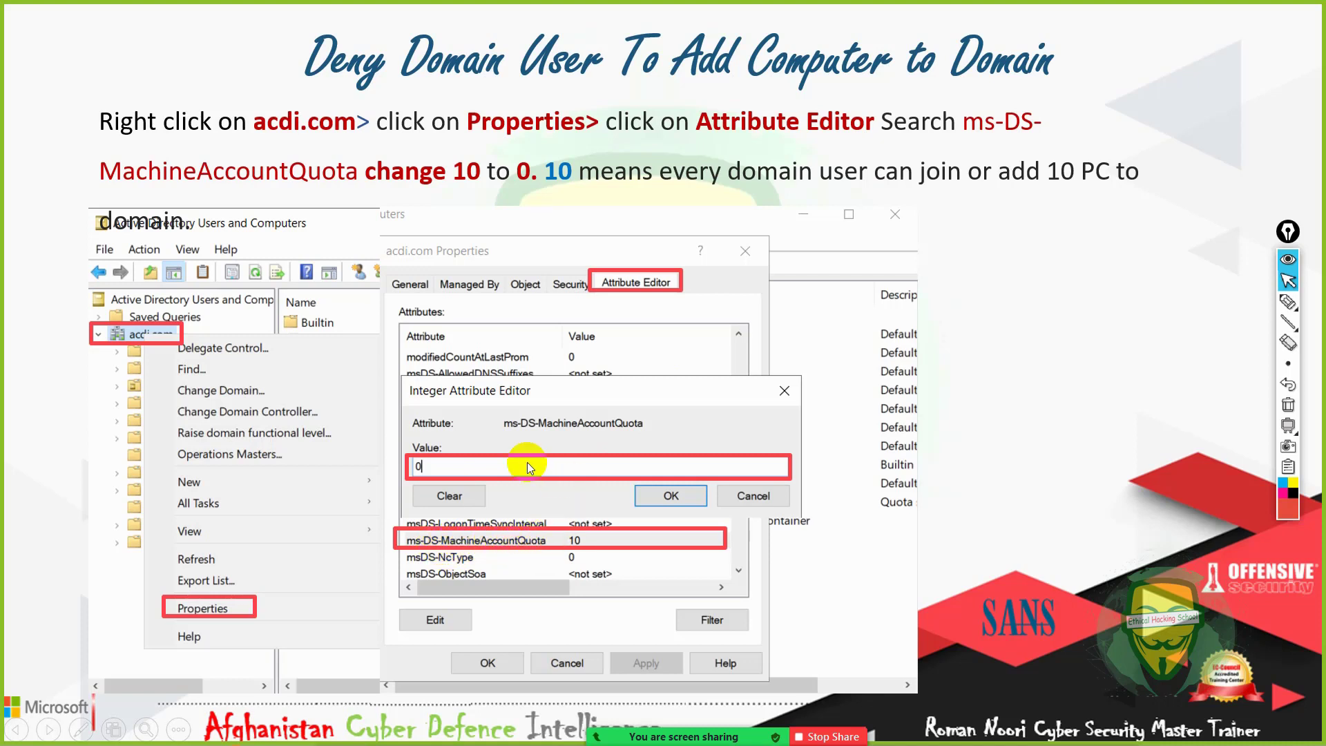
{"action": "left_click", "coordinate": [600, 487]}
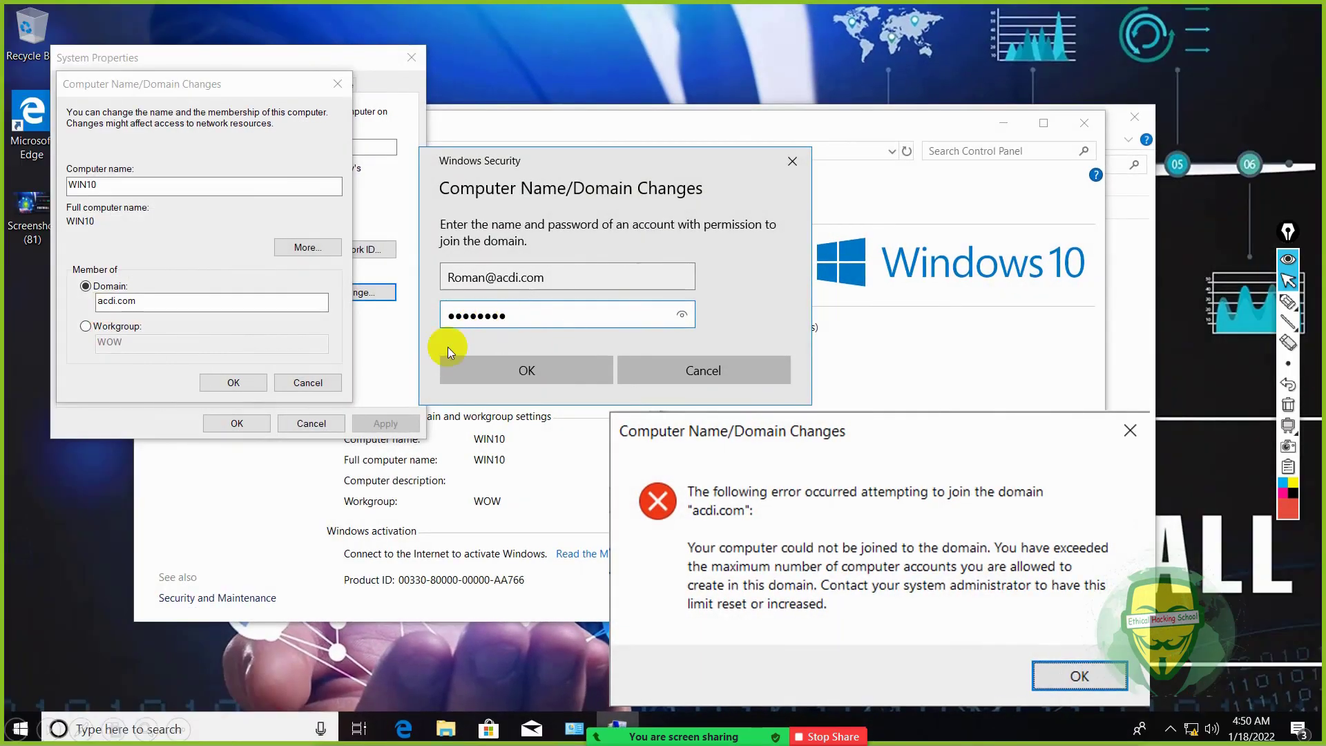